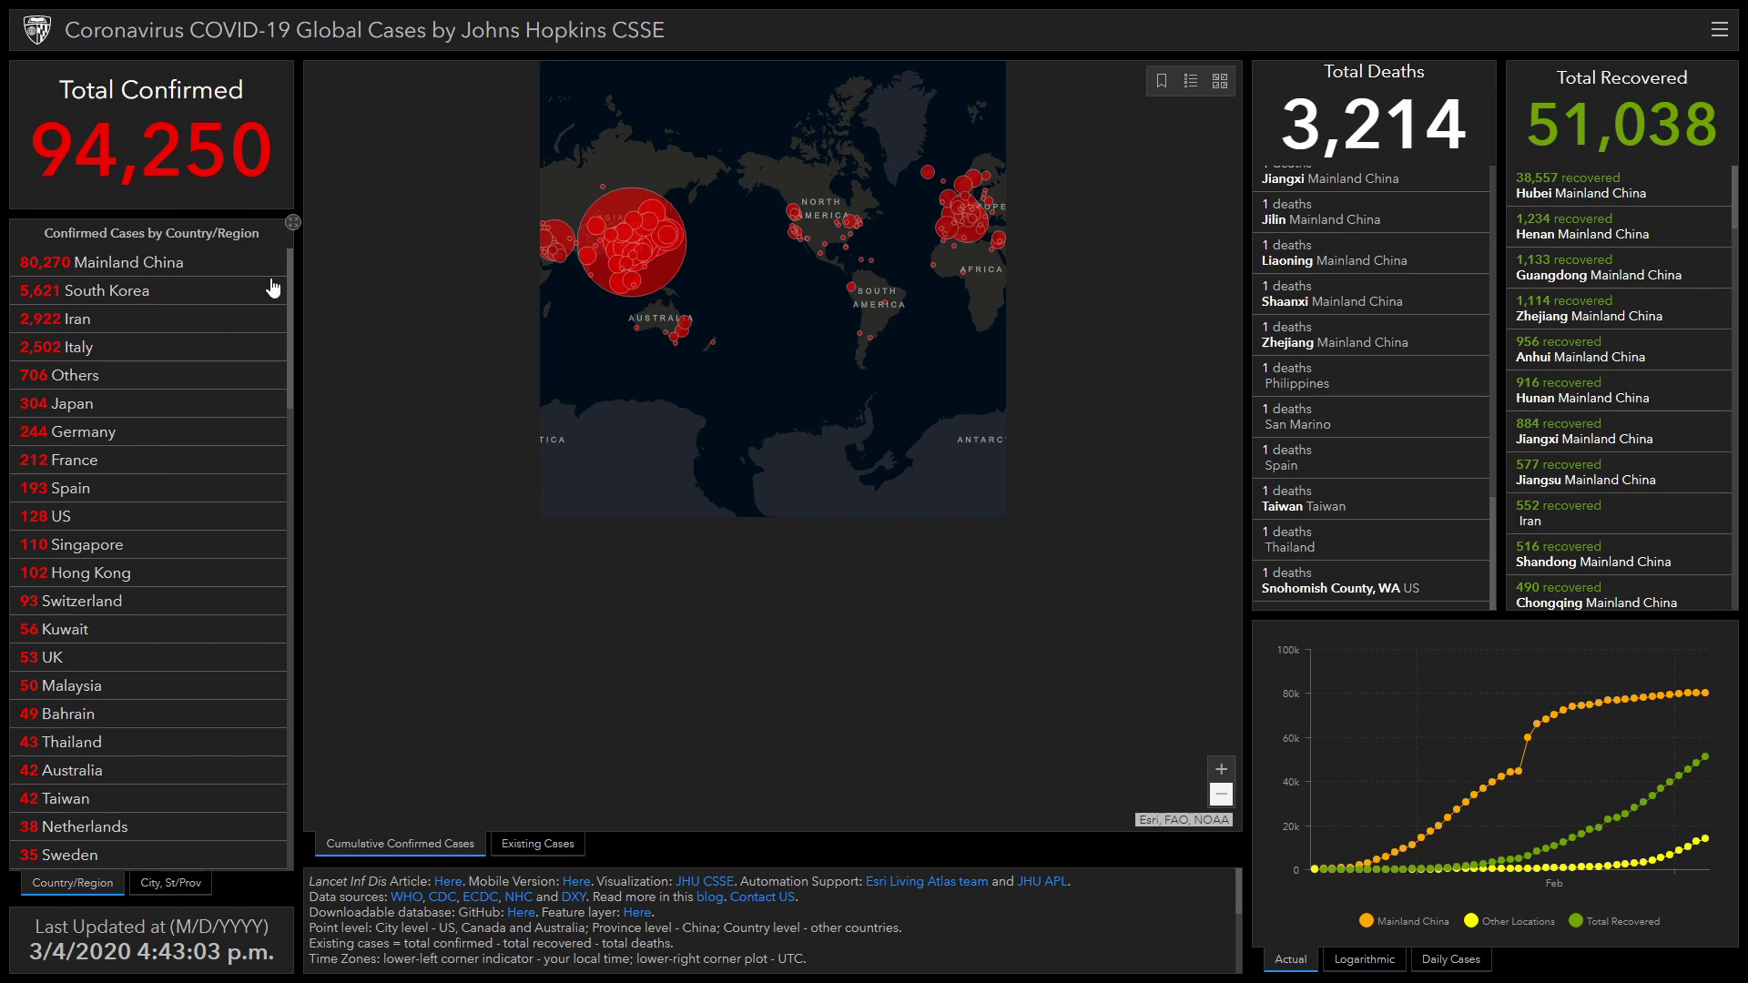
- Scroll through the COVID-19 dashboard's Confirmed Cases by Country/Region list
scroll(250, 292, down, 3)
scroll(251, 291, down, 12)
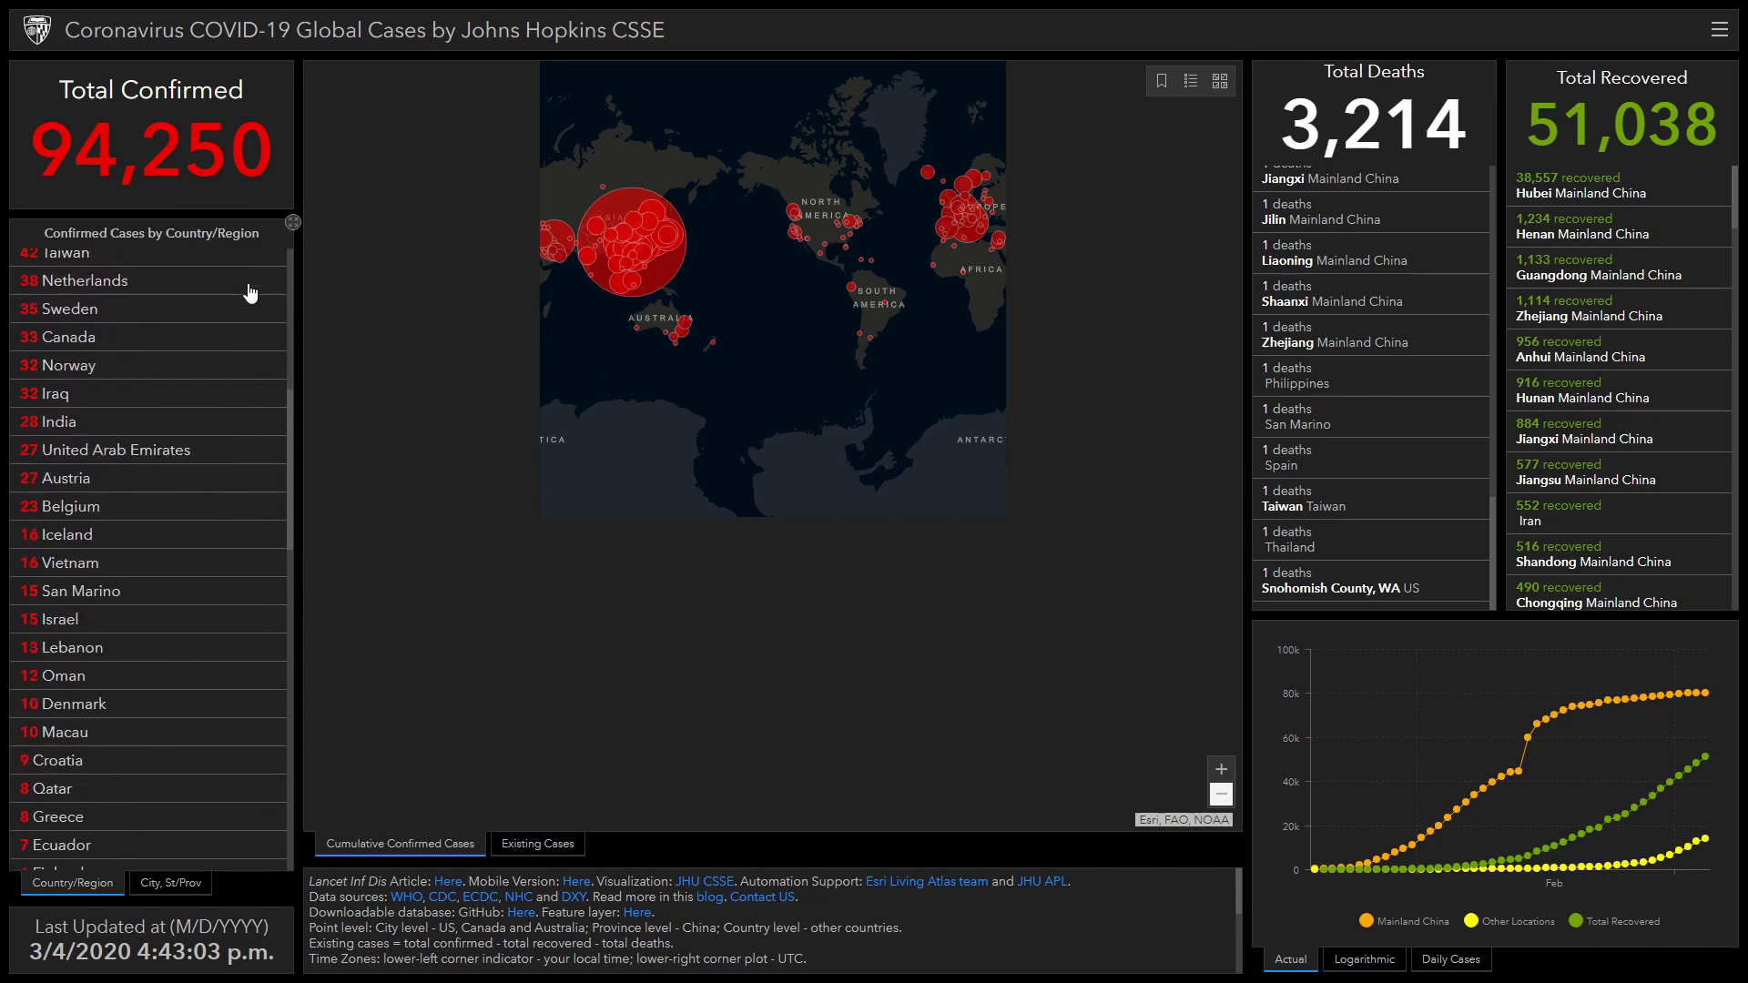
scroll(261, 361, down, 5)
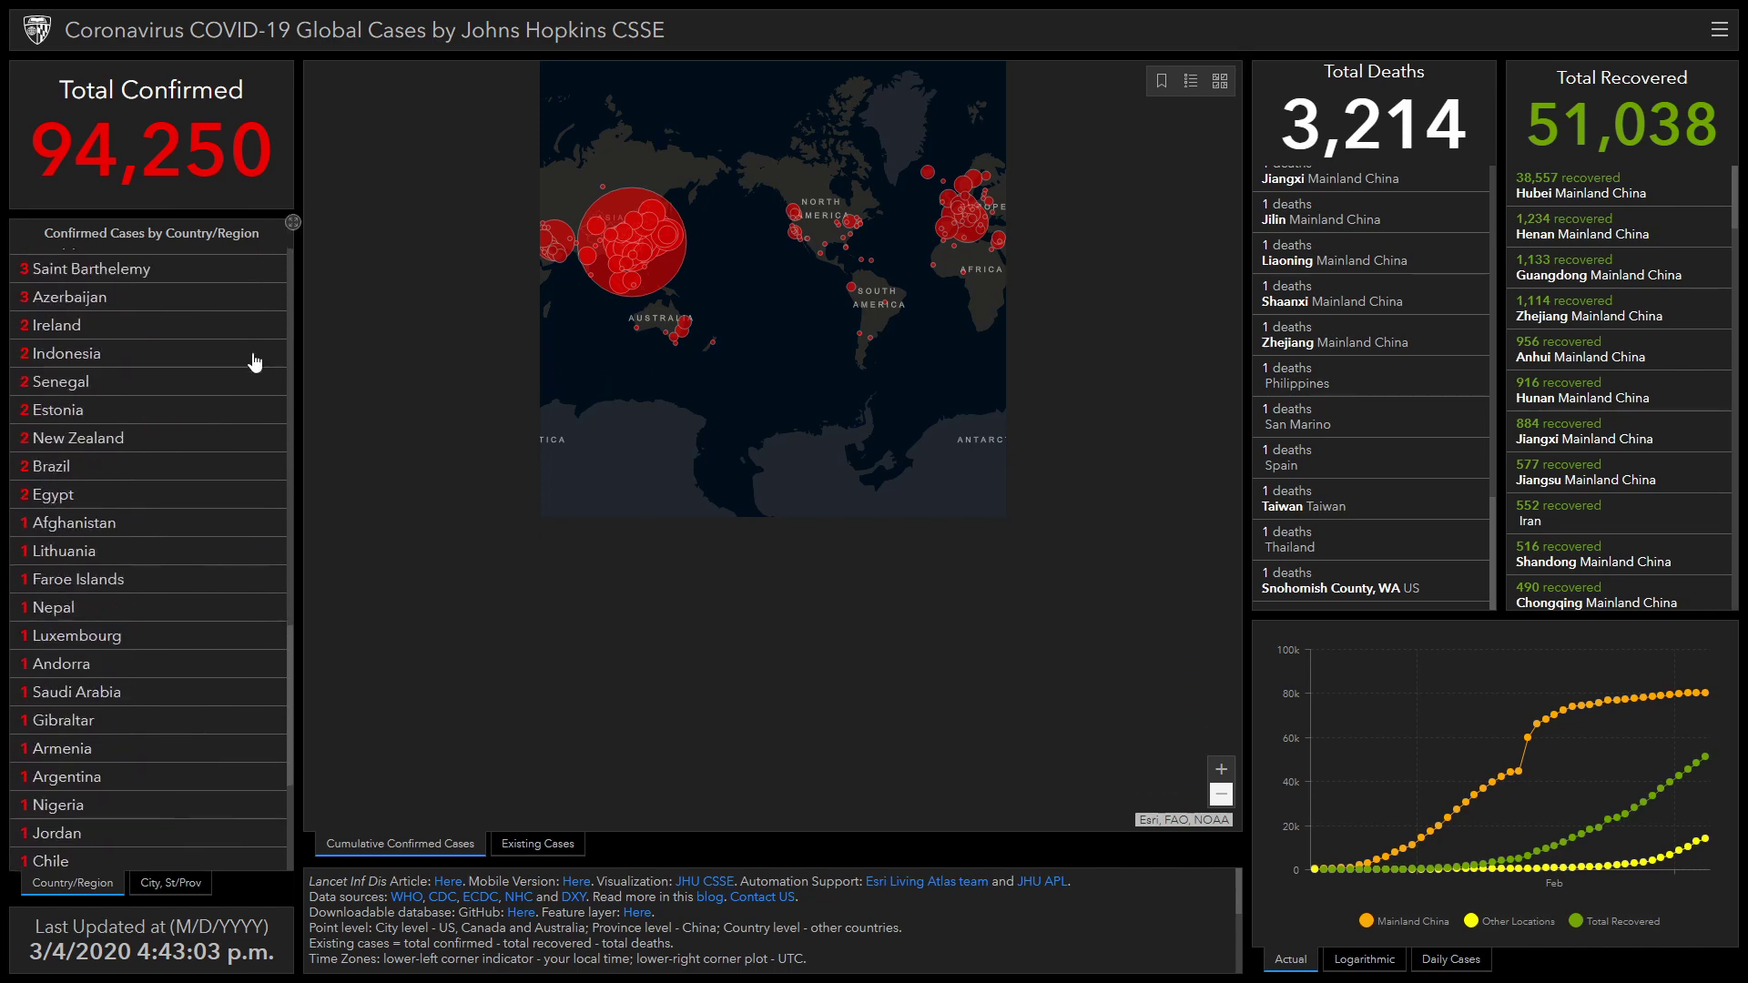
scroll(238, 390, up, 15)
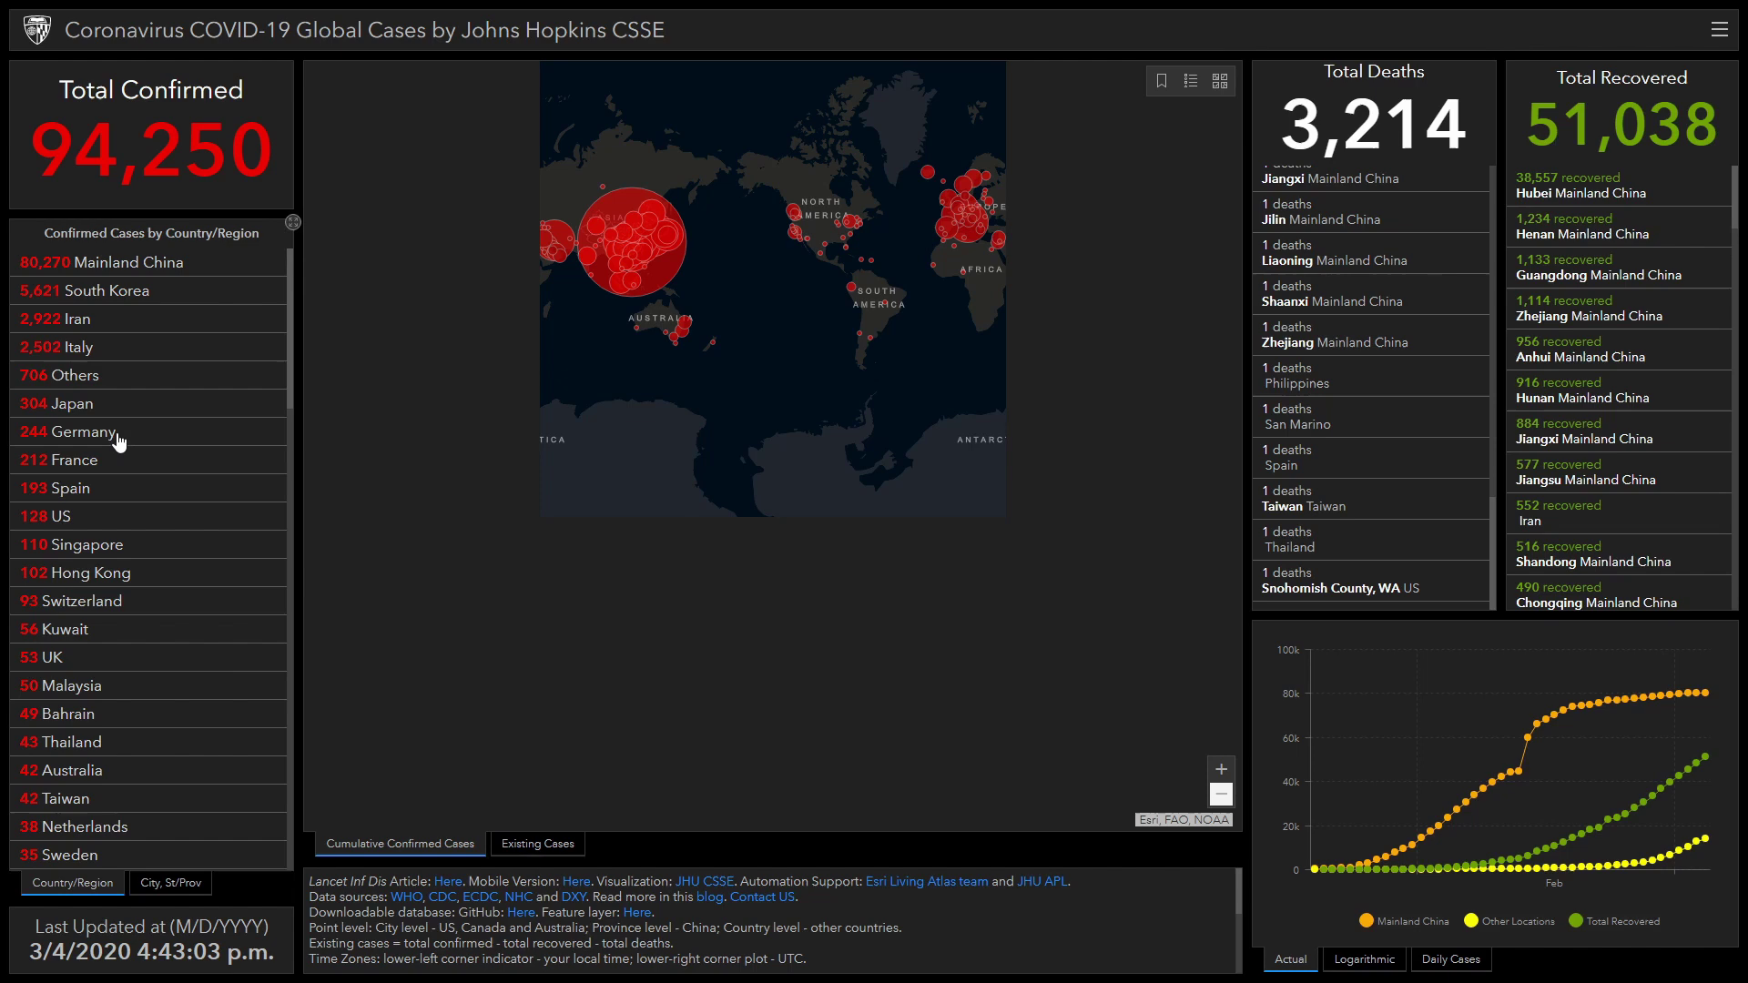
scroll(118, 460, down, 15)
scroll(127, 480, down, 2)
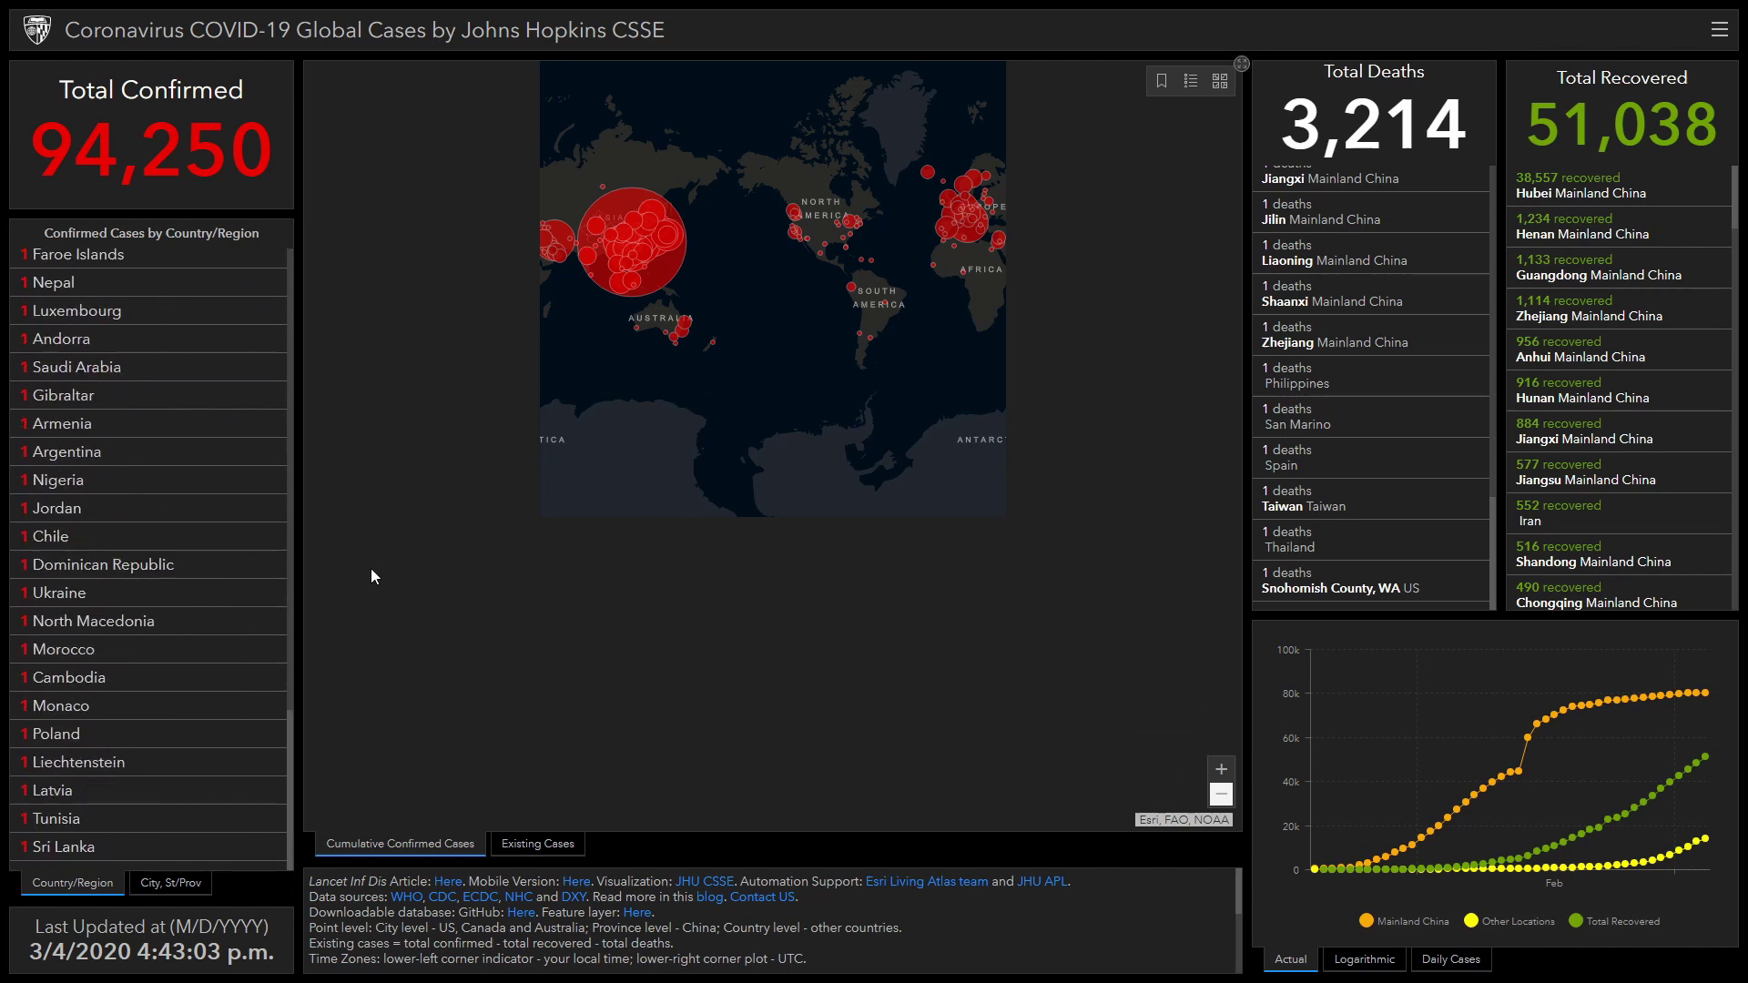
scroll(144, 560, up, 17)
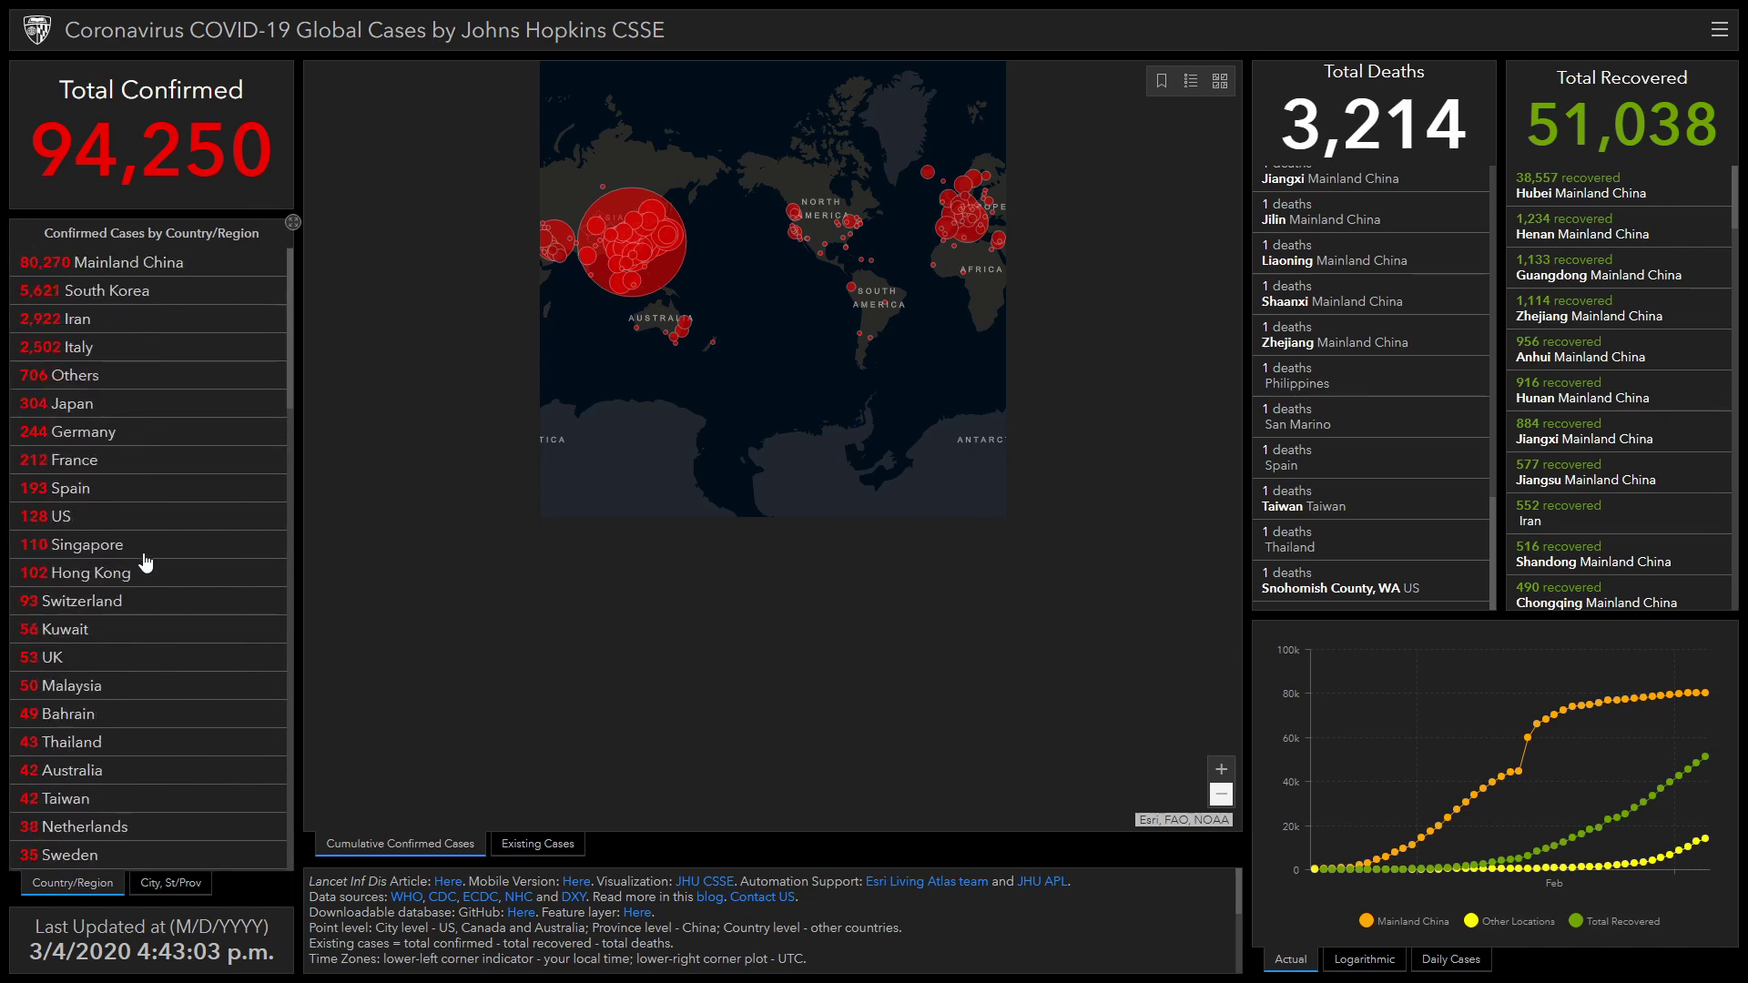
scroll(265, 424, down, 6)
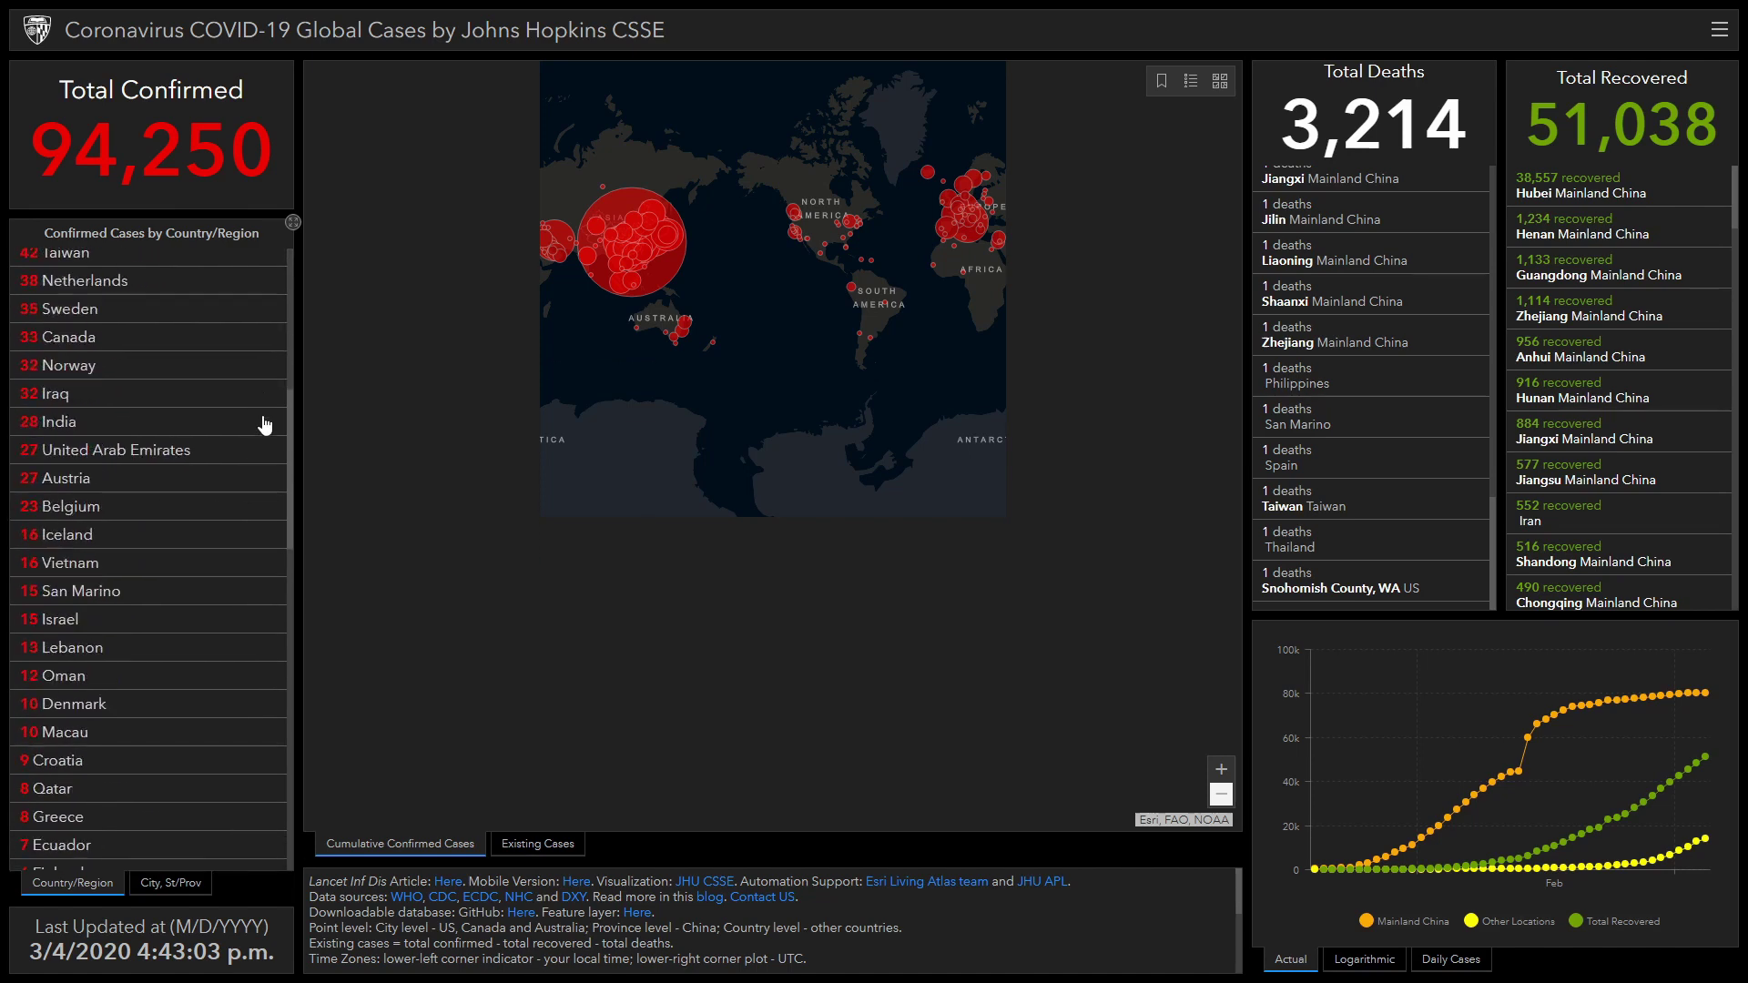
scroll(265, 425, down, 12)
scroll(209, 457, down, 3)
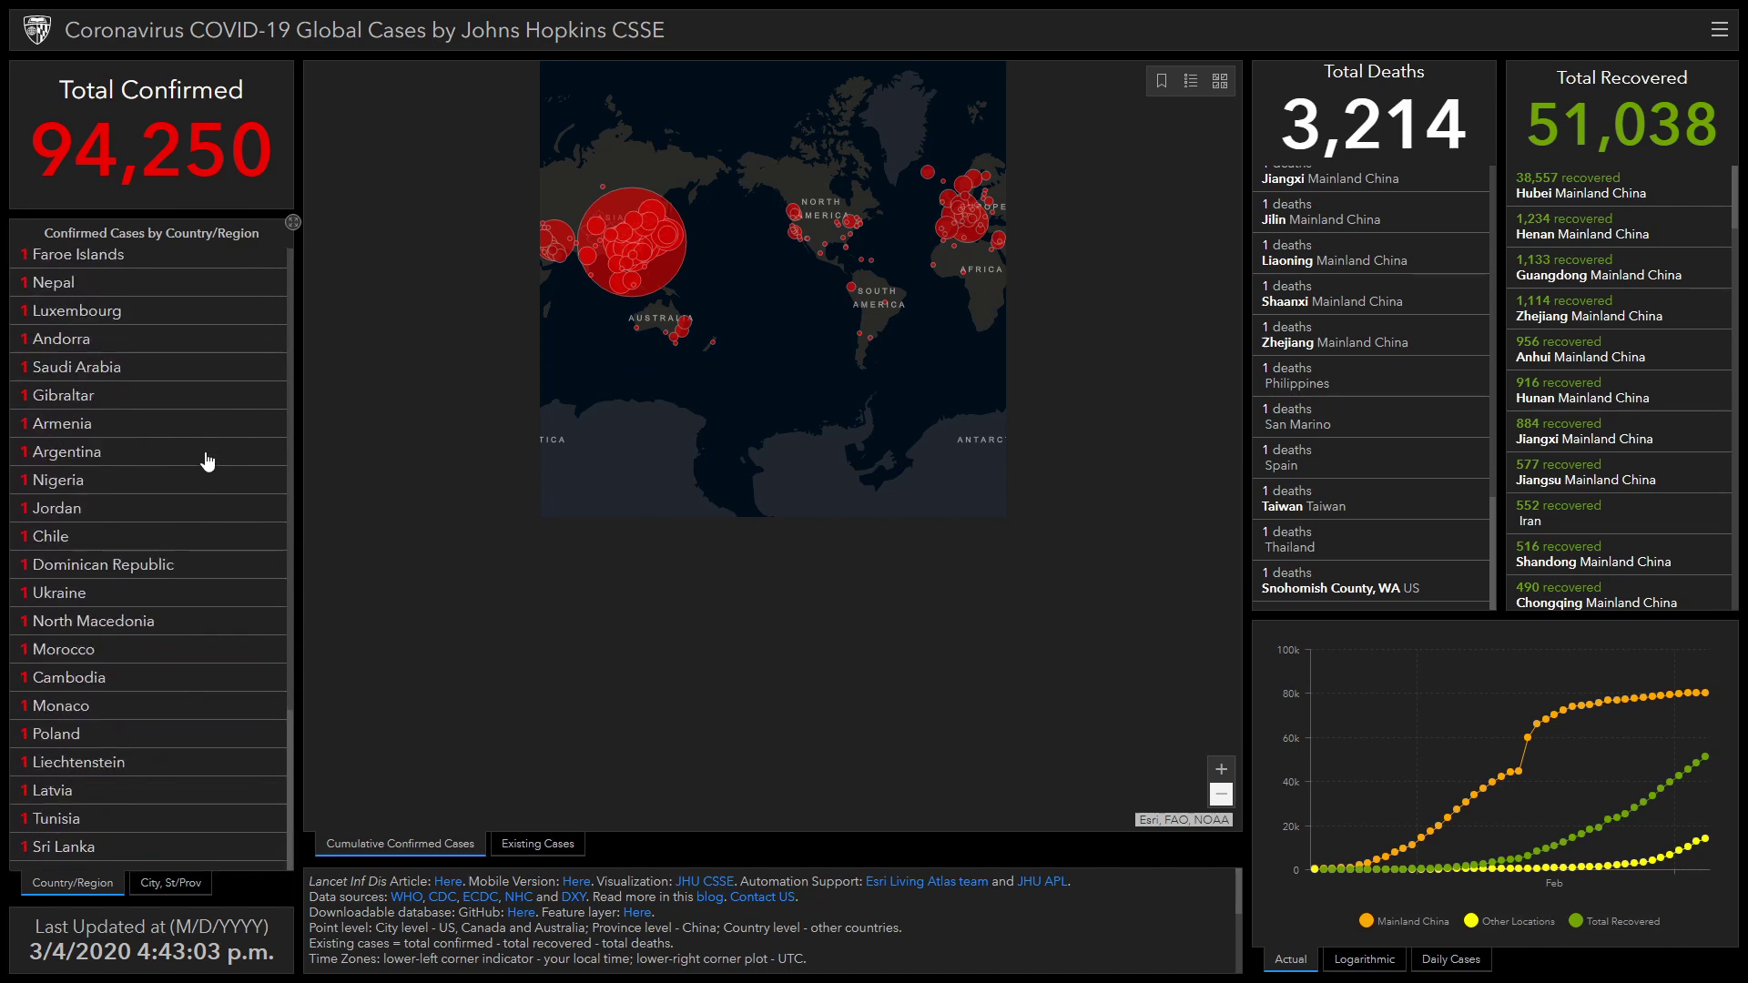
scroll(188, 507, up, 20)
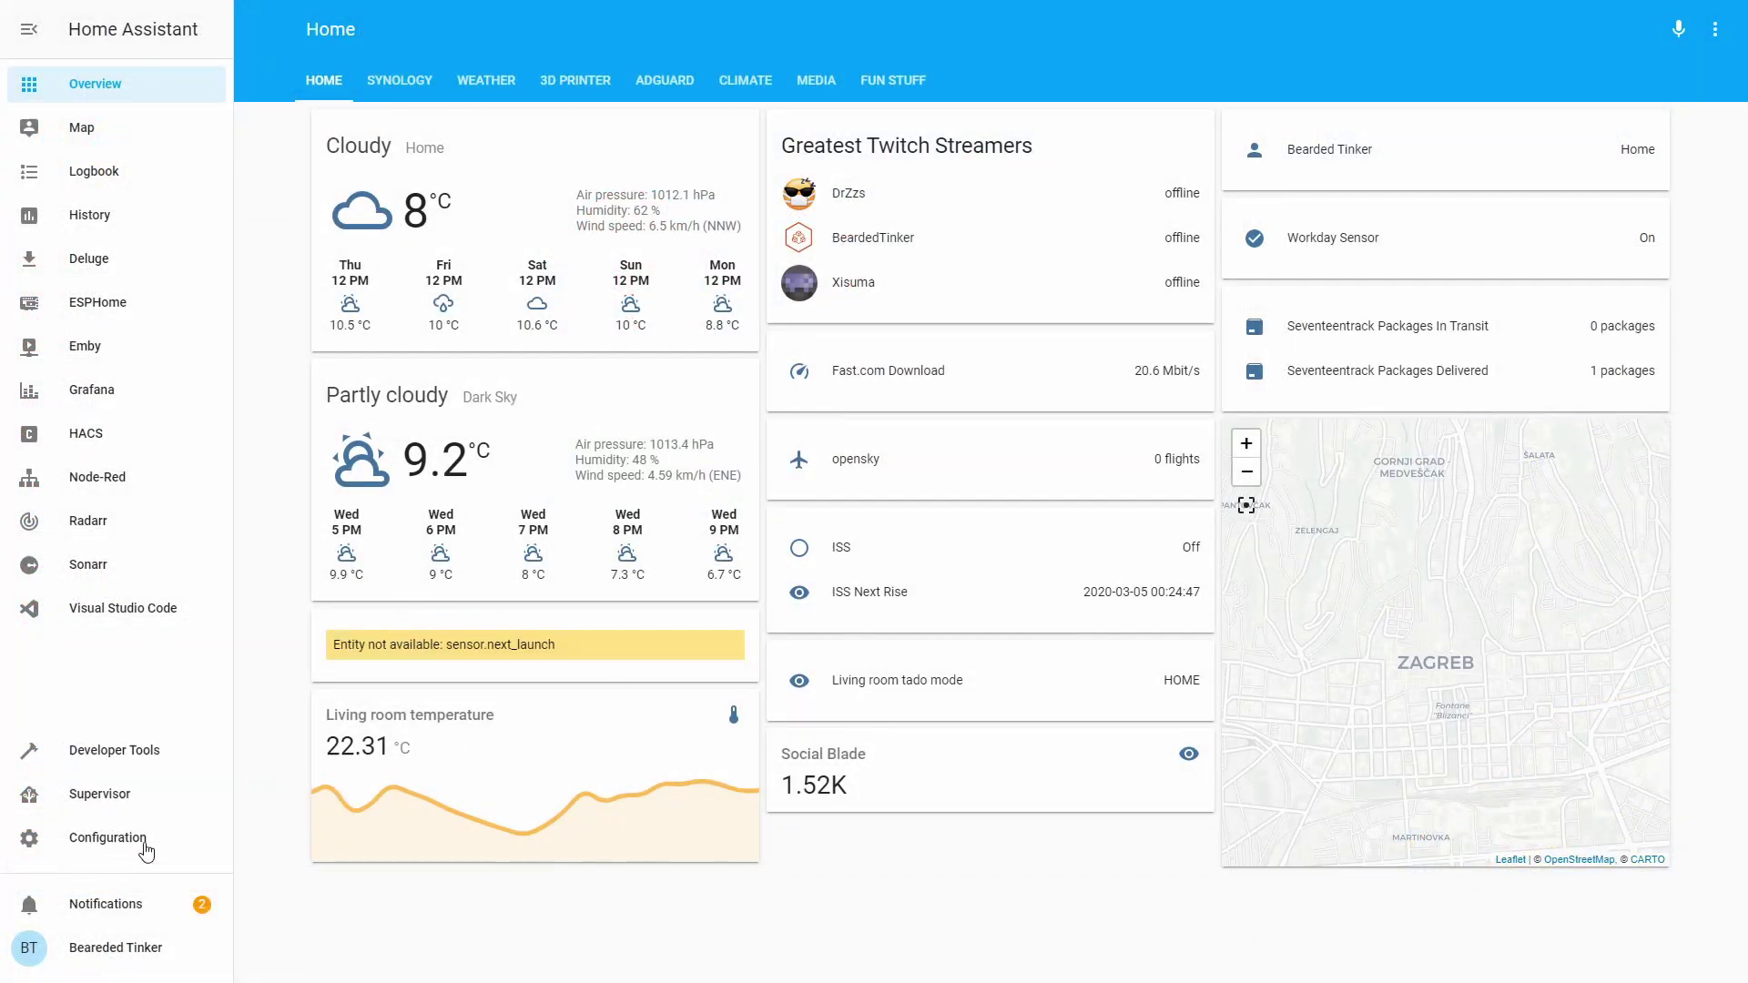
- Open Developer Tools to view the Info page showing version 0.106.5
click(113, 763)
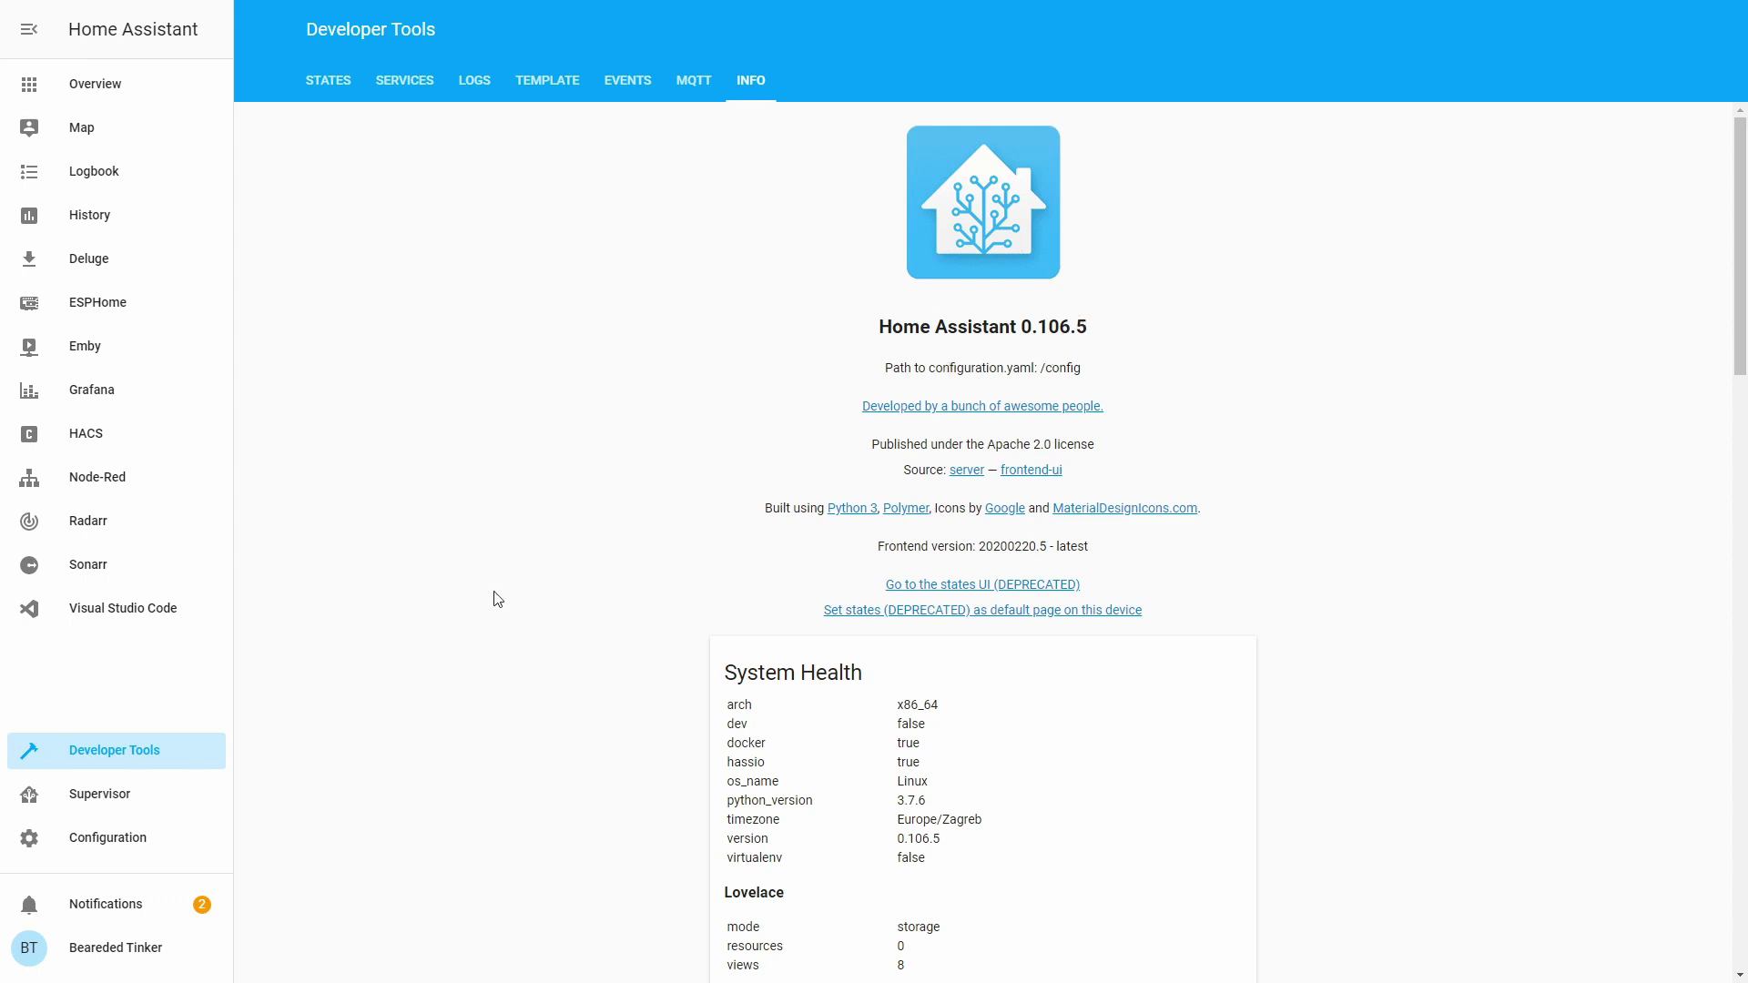
- Add a Coronavirus integration for Worldwide from Configuration > Integrations
click(127, 852)
click(1052, 235)
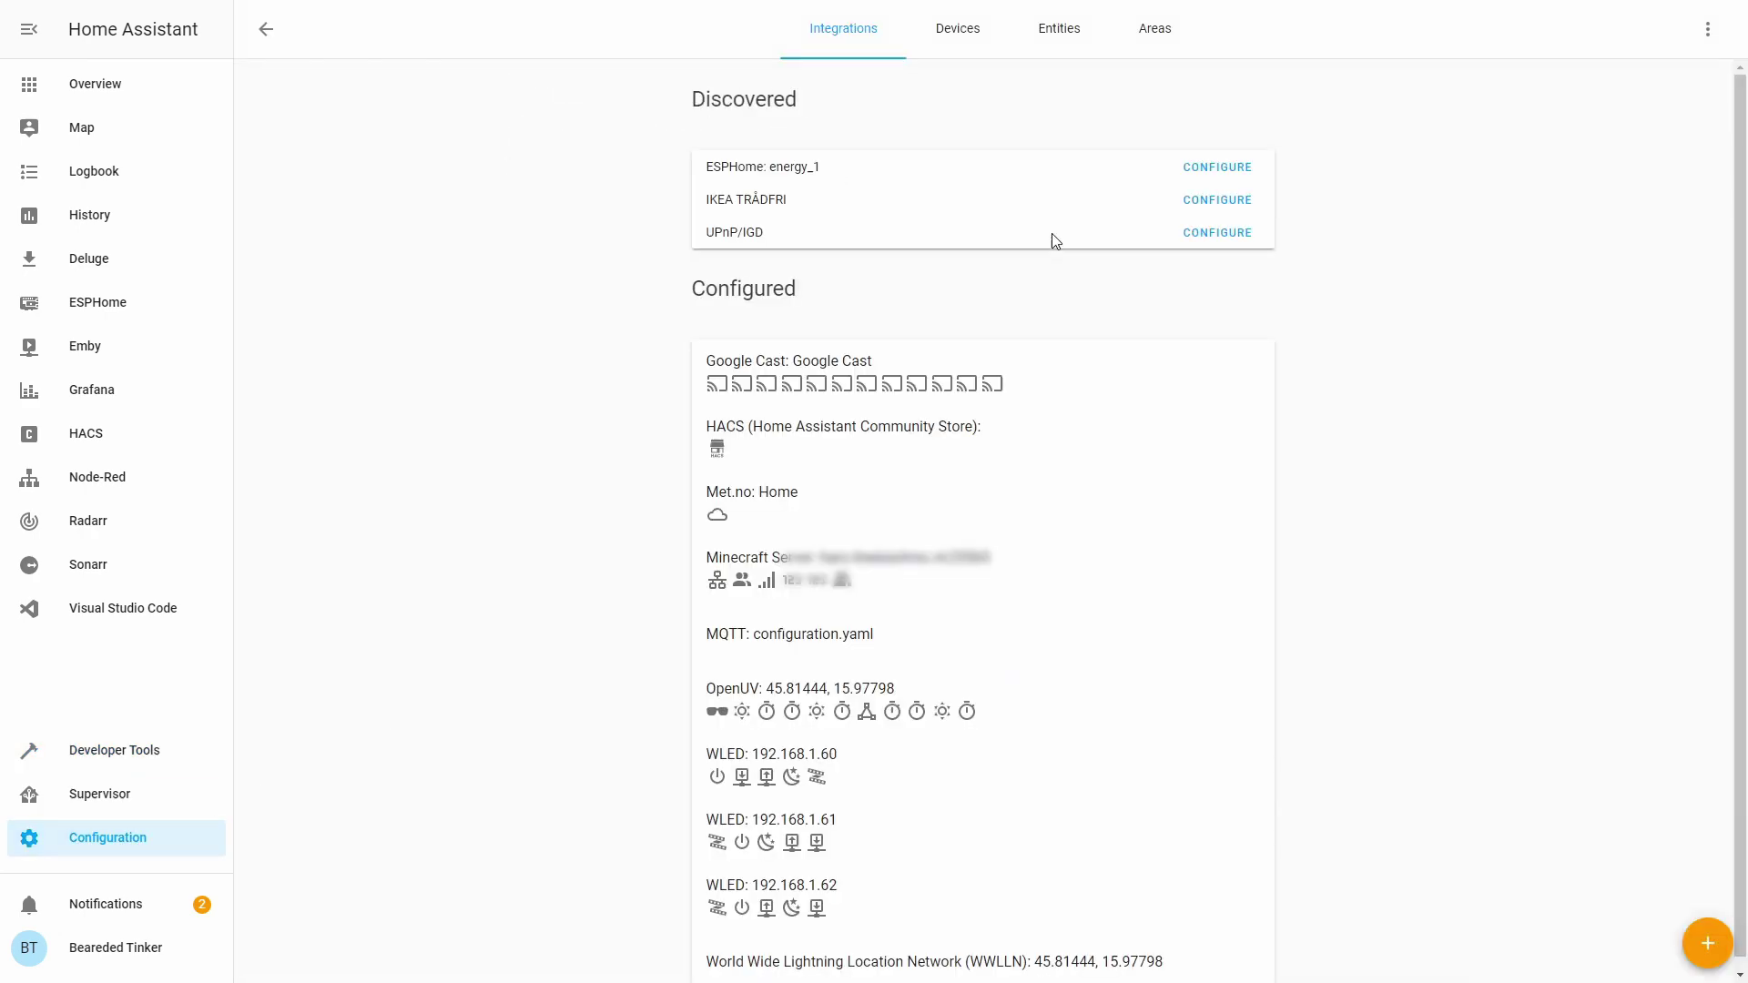
click(1707, 943)
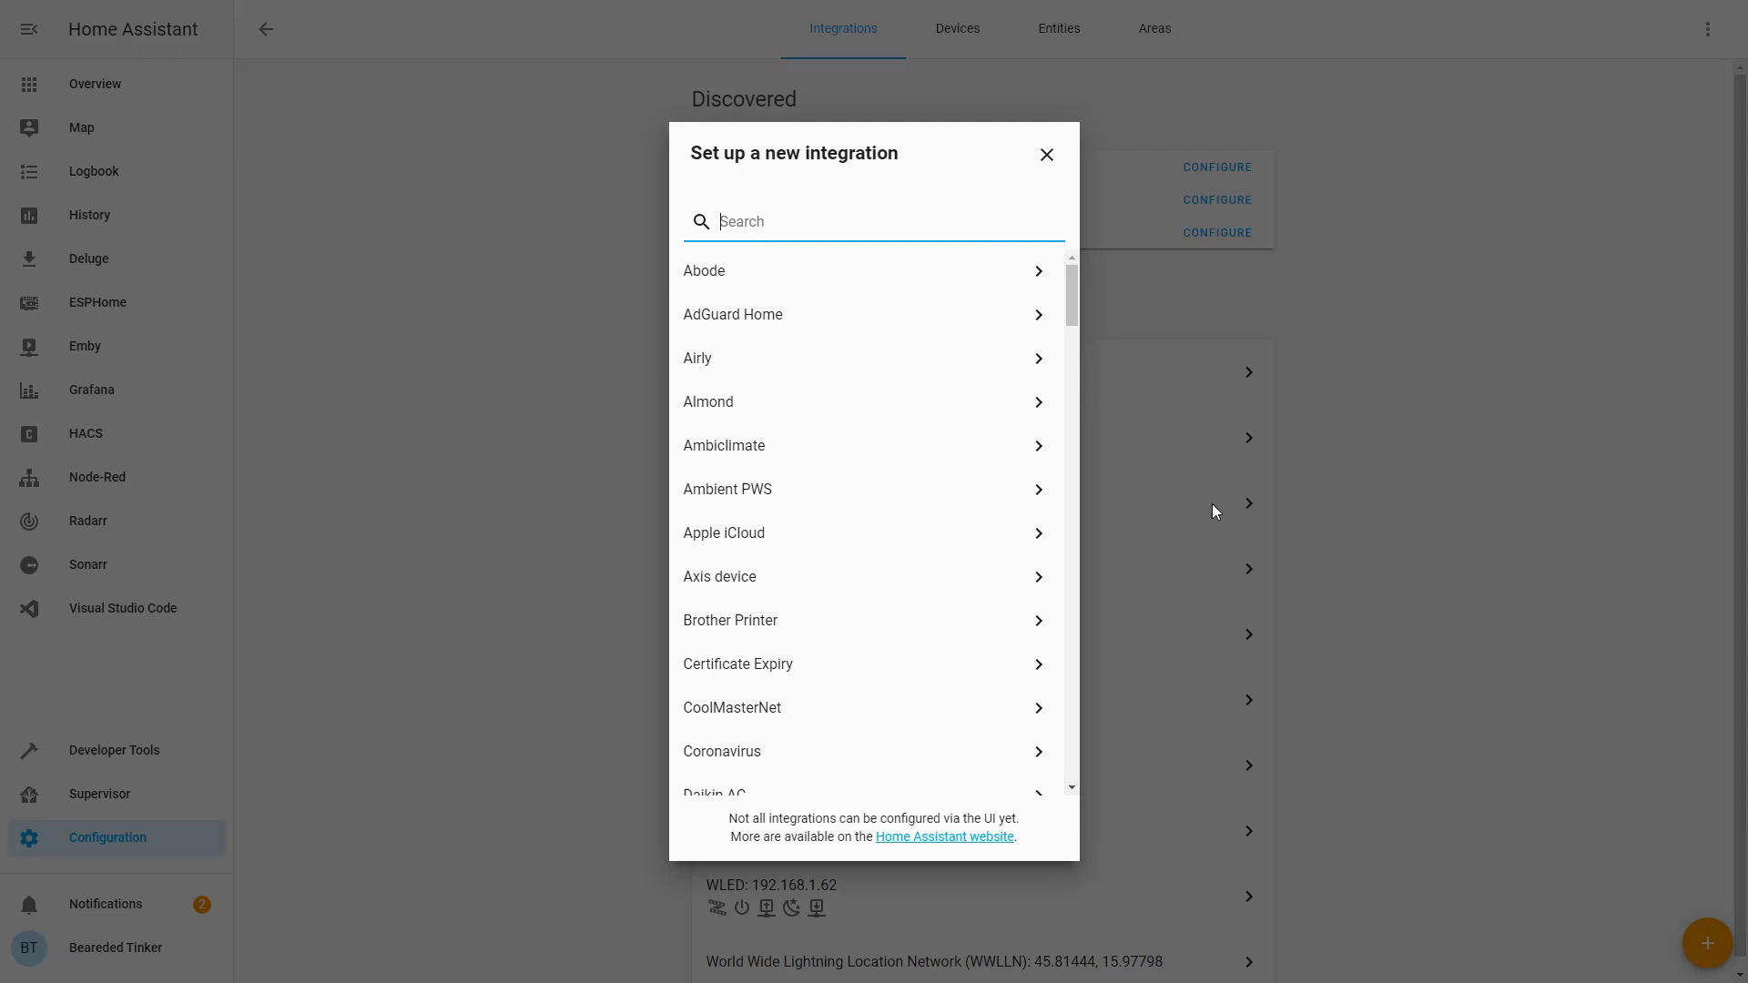
text(cor)
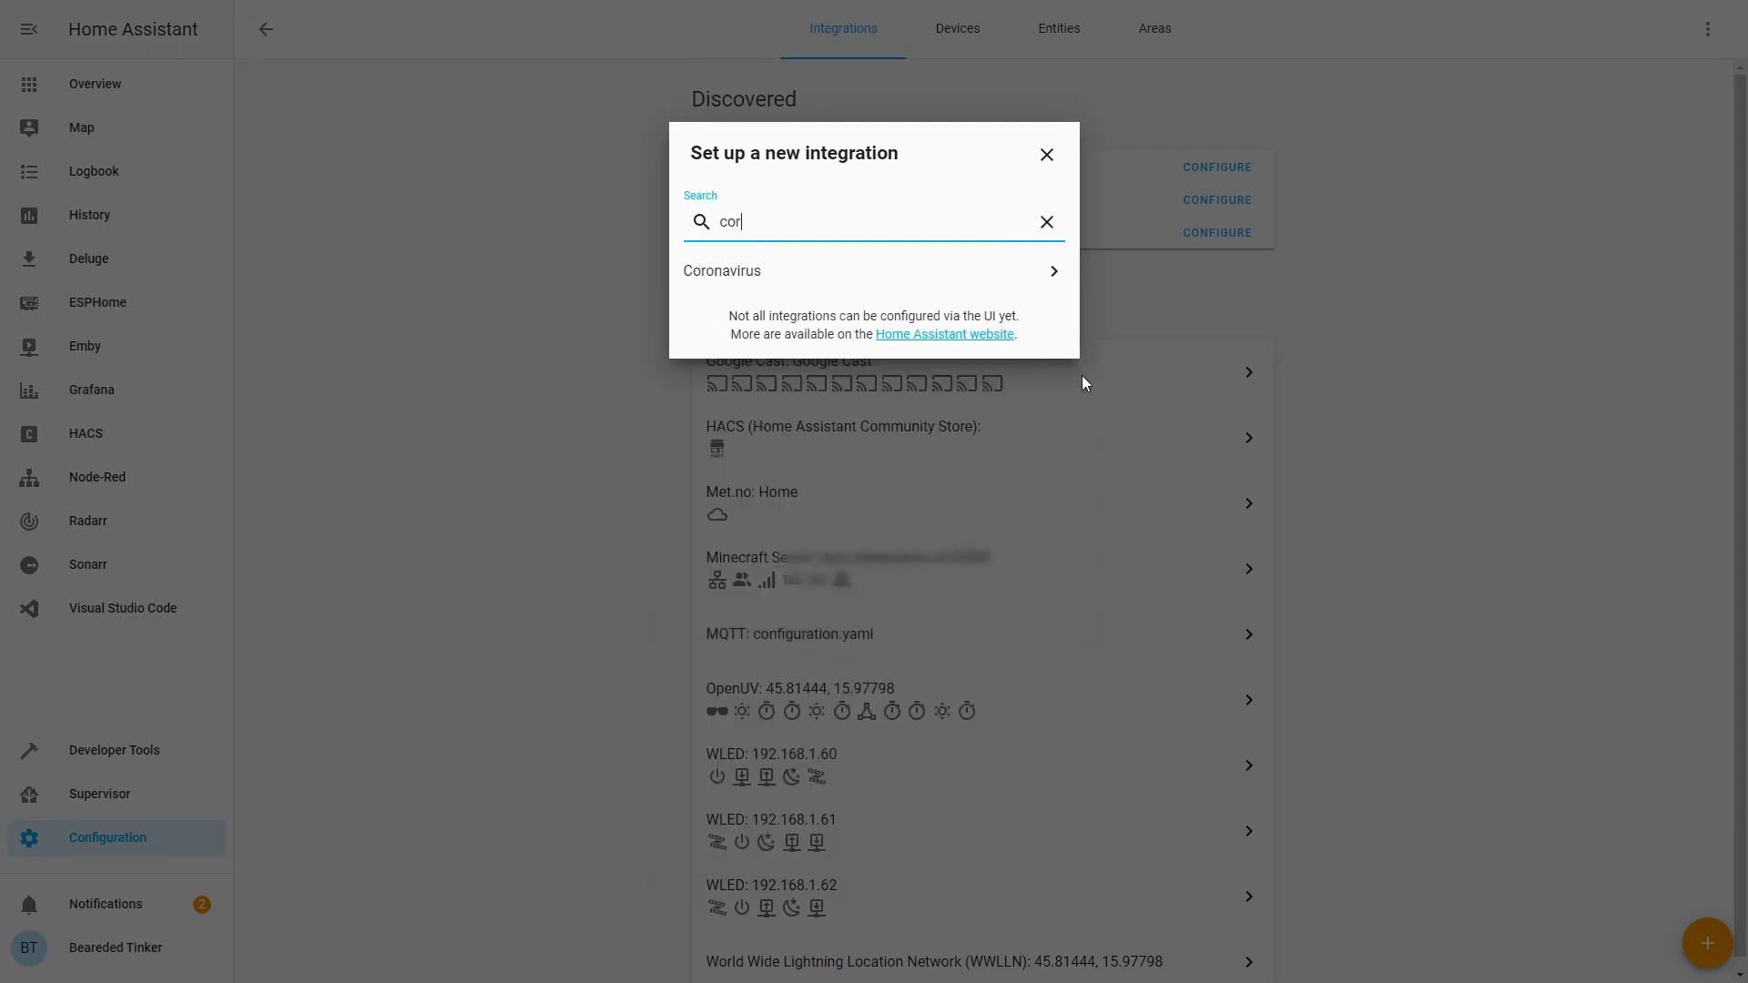
click(794, 273)
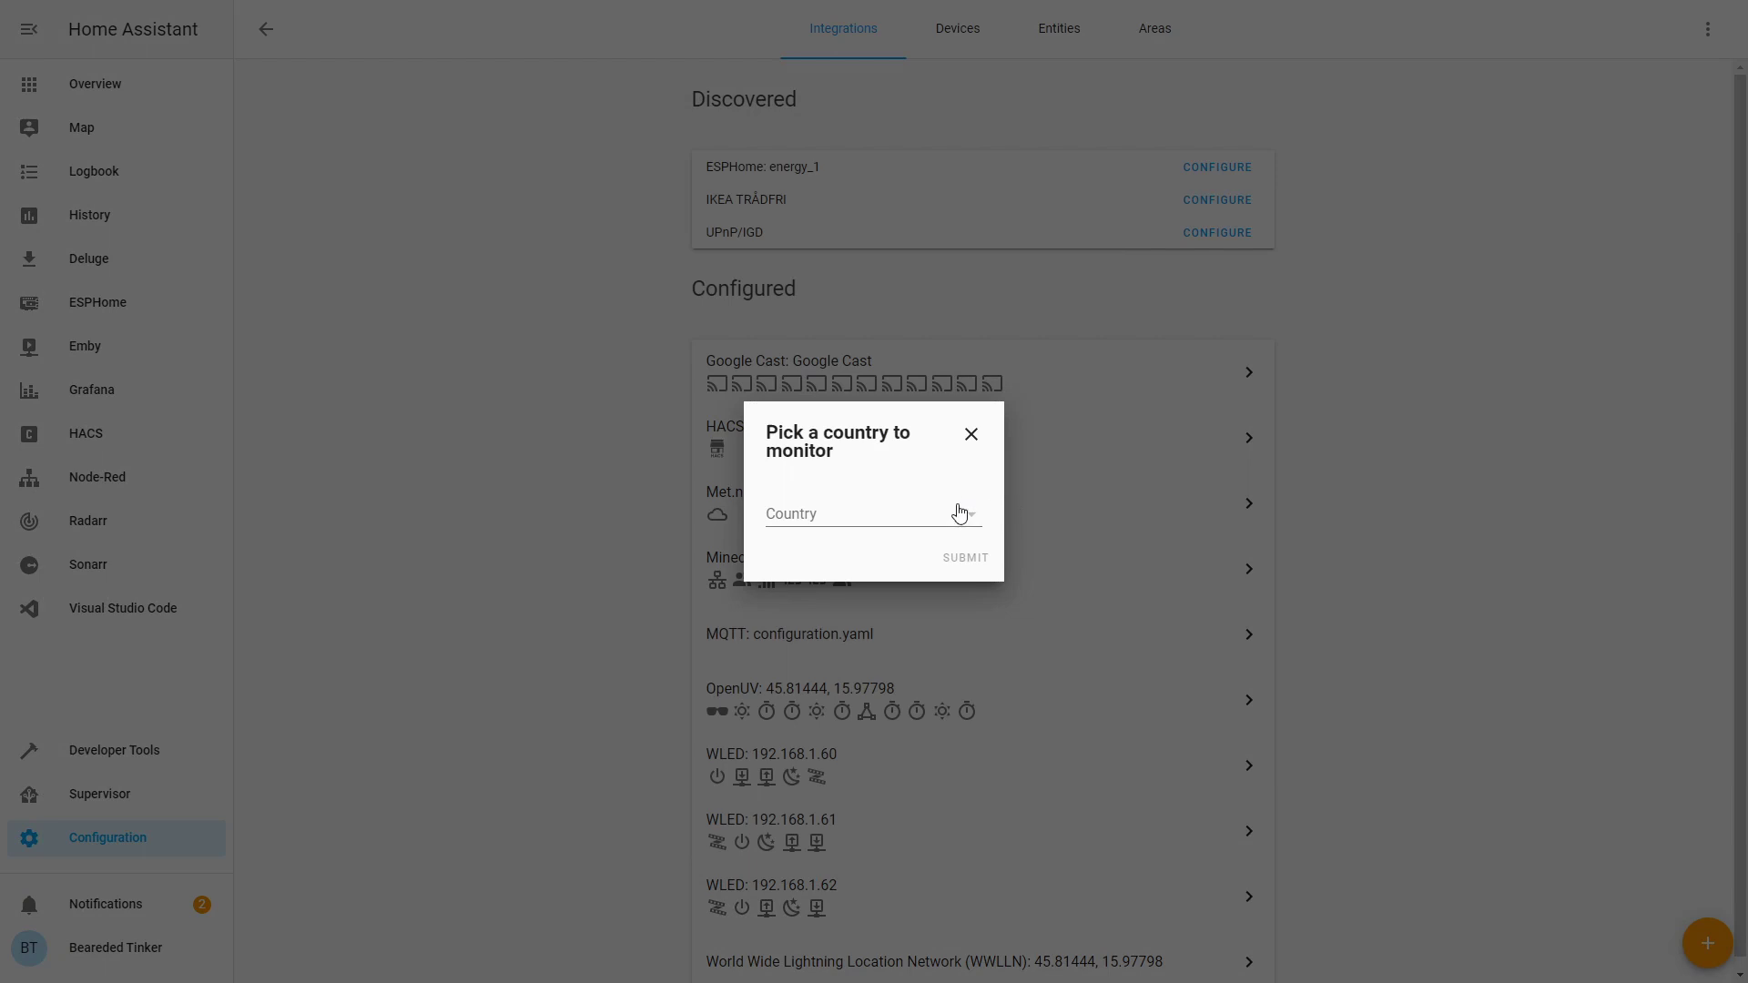
click(959, 513)
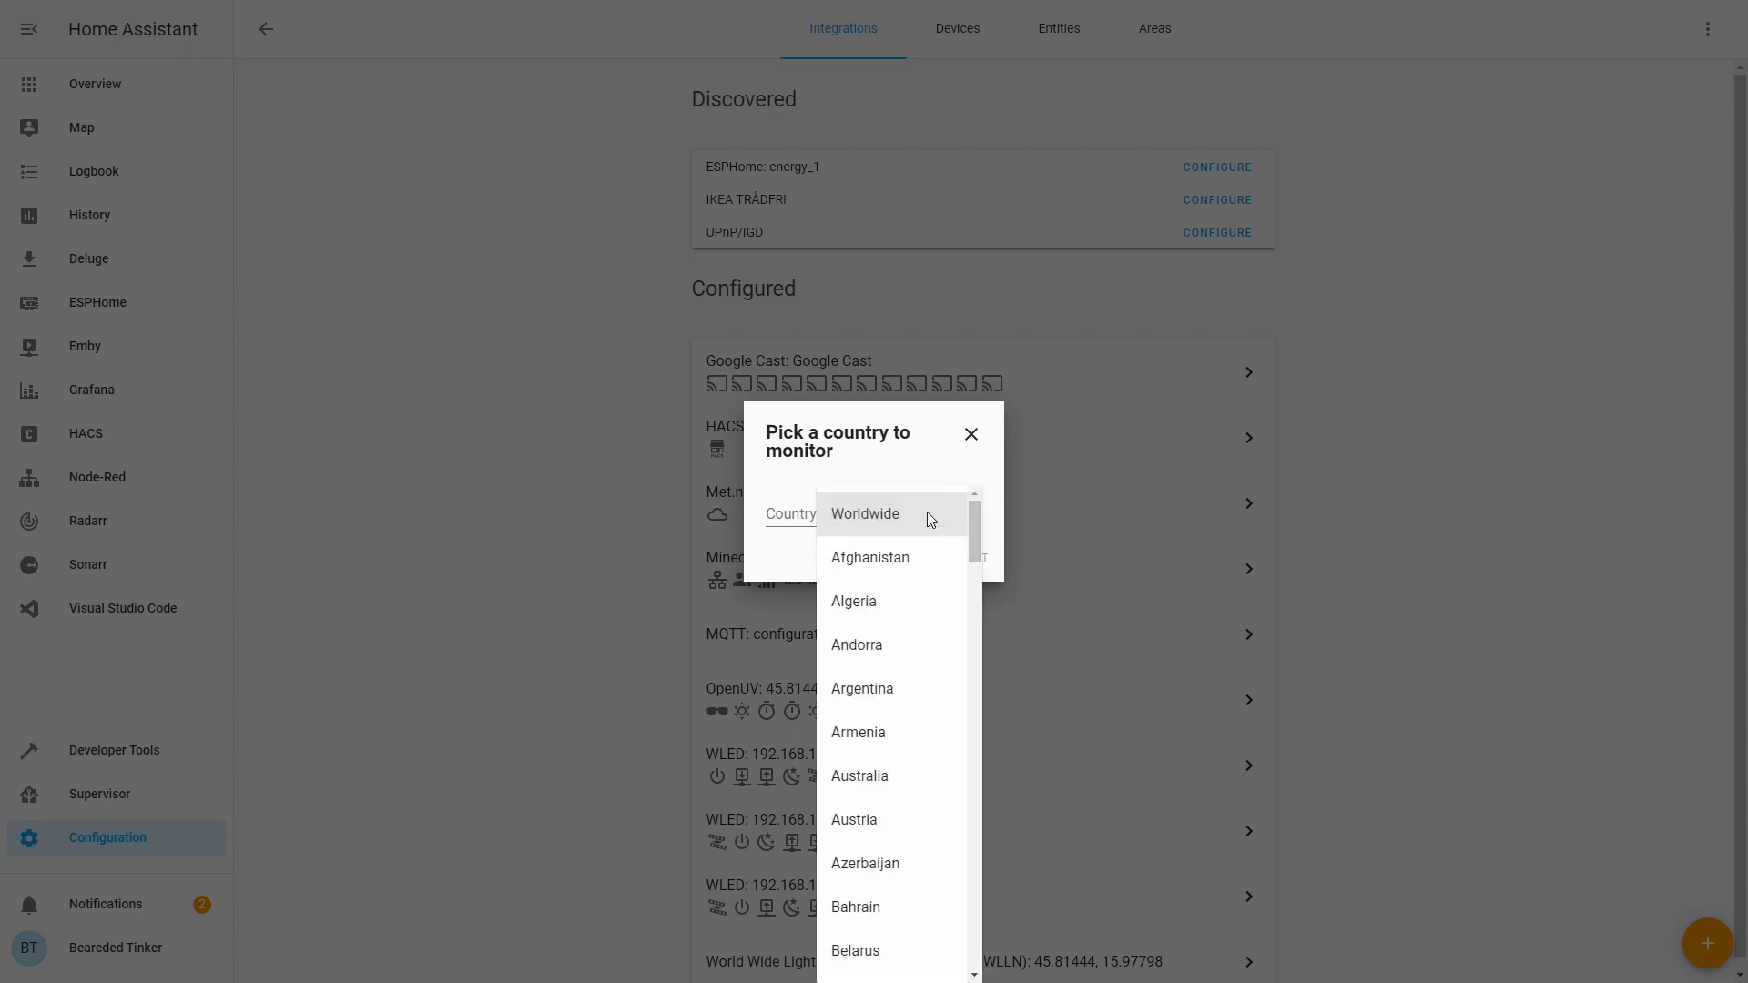
click(915, 513)
click(968, 556)
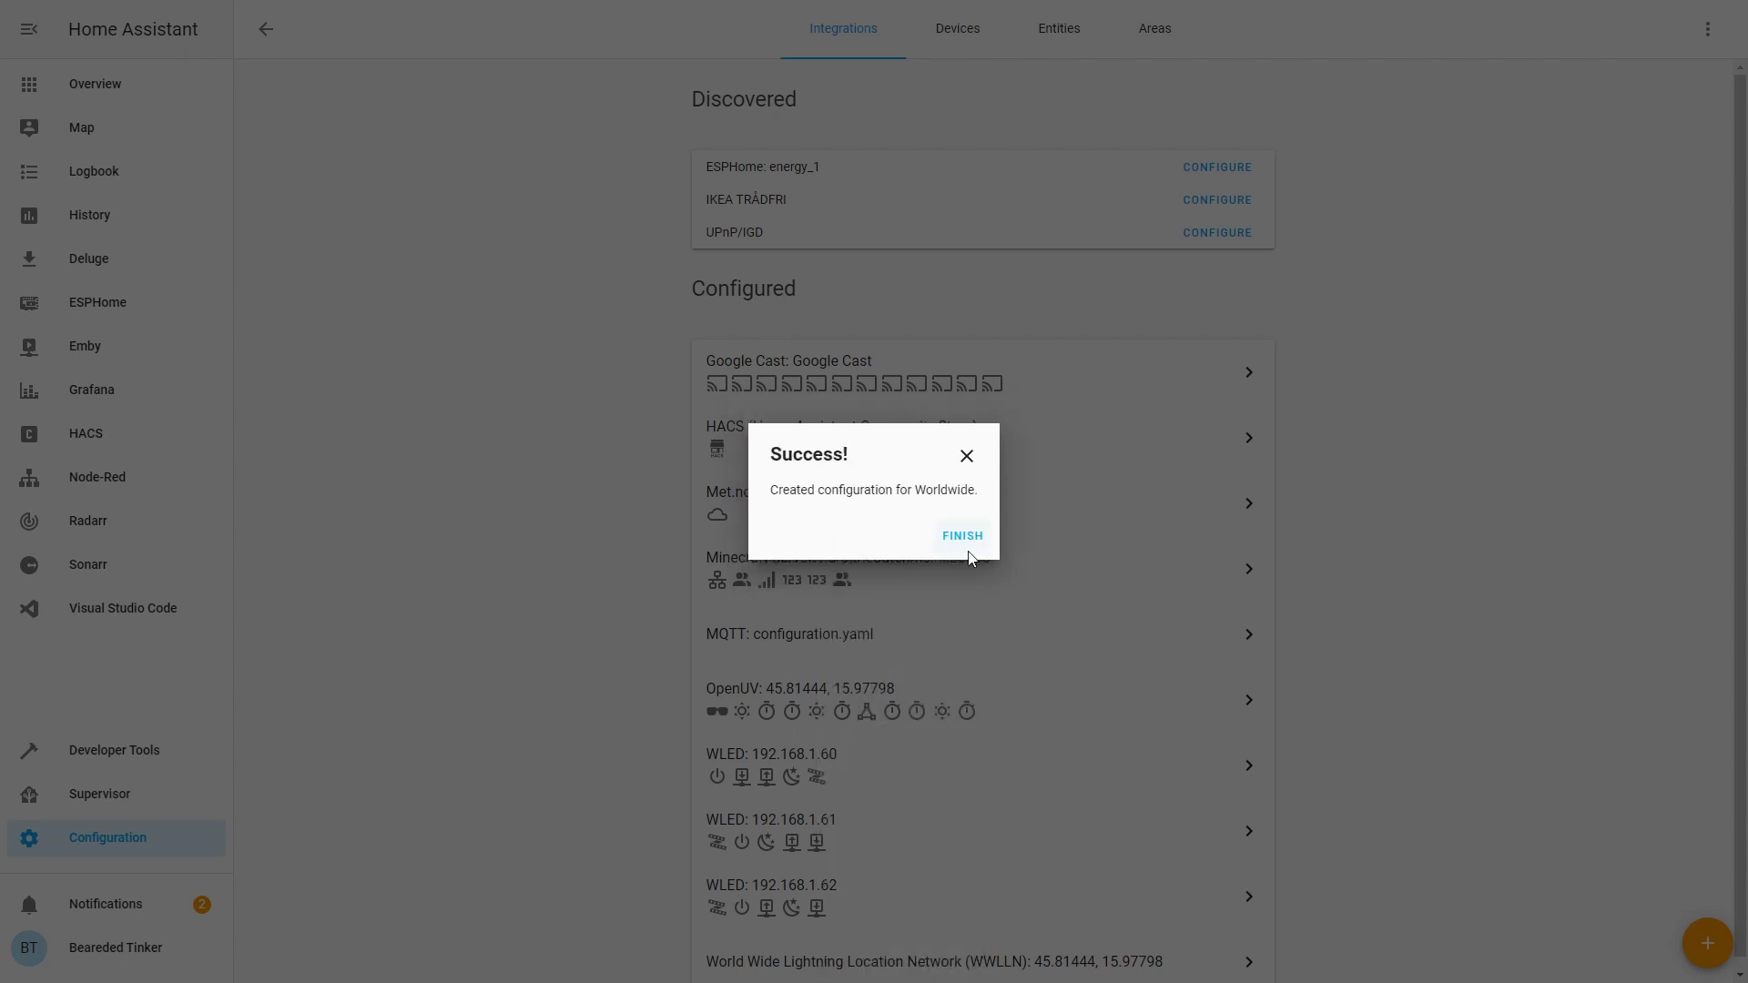
click(958, 538)
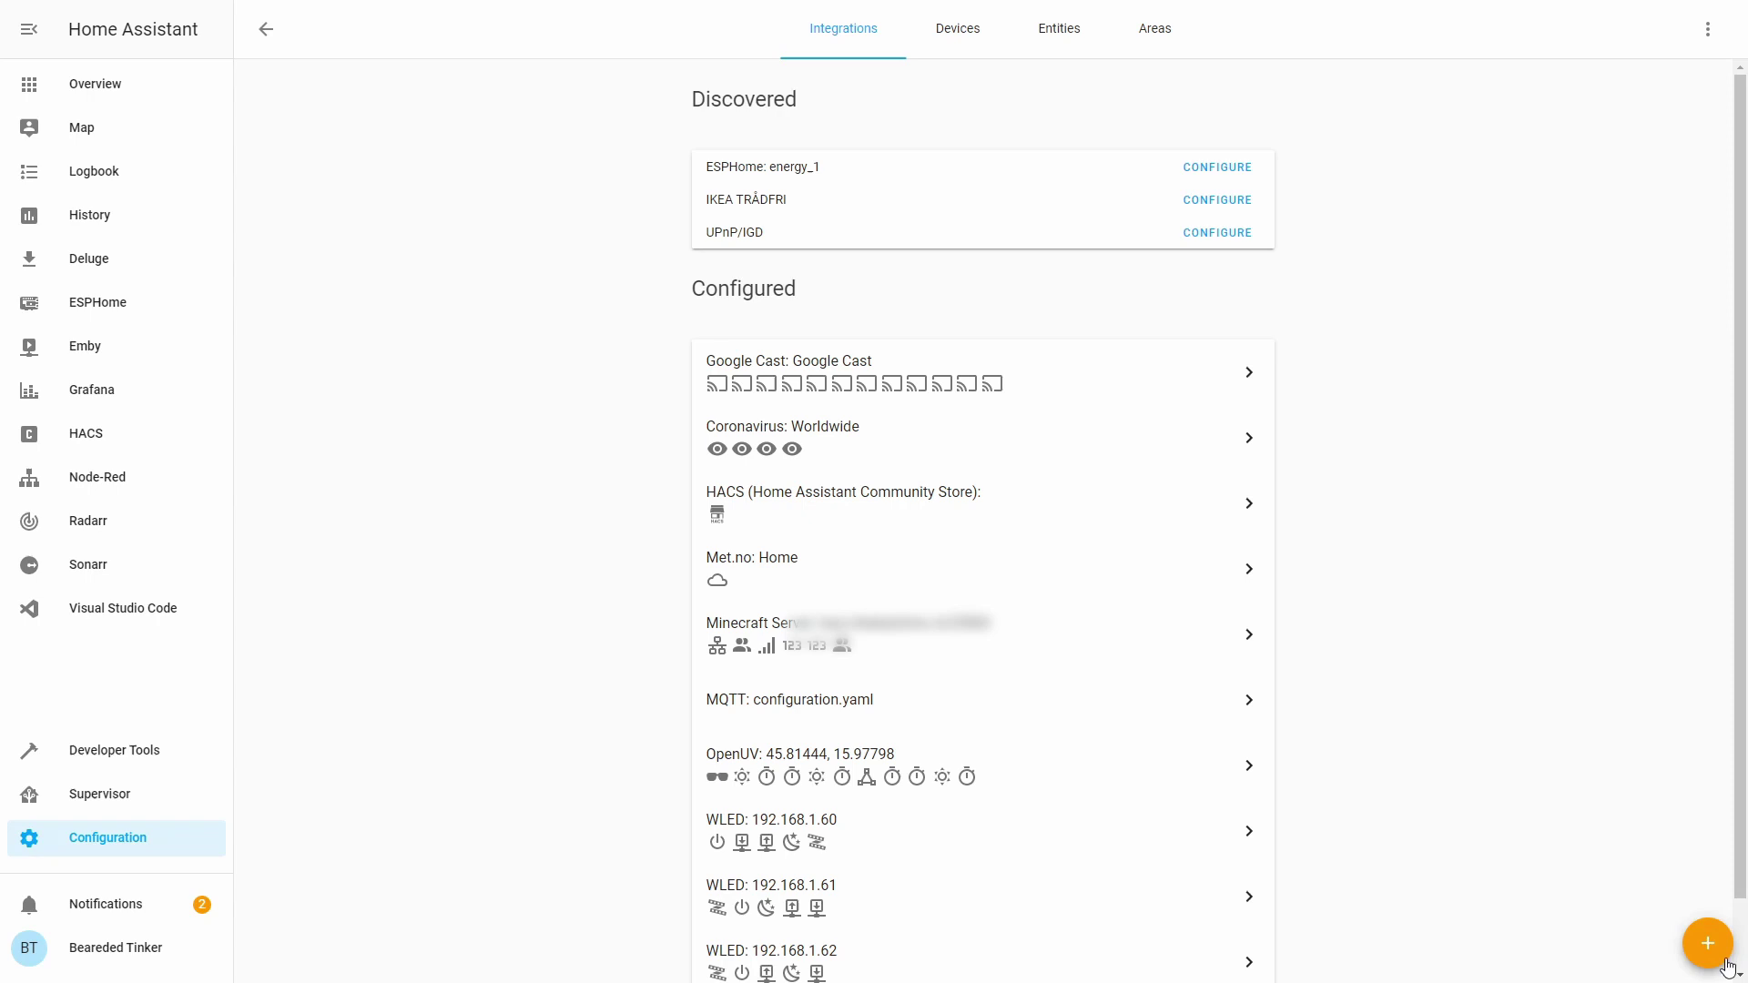
- Add a second Coronavirus integration with Croatia as the country
click(1713, 947)
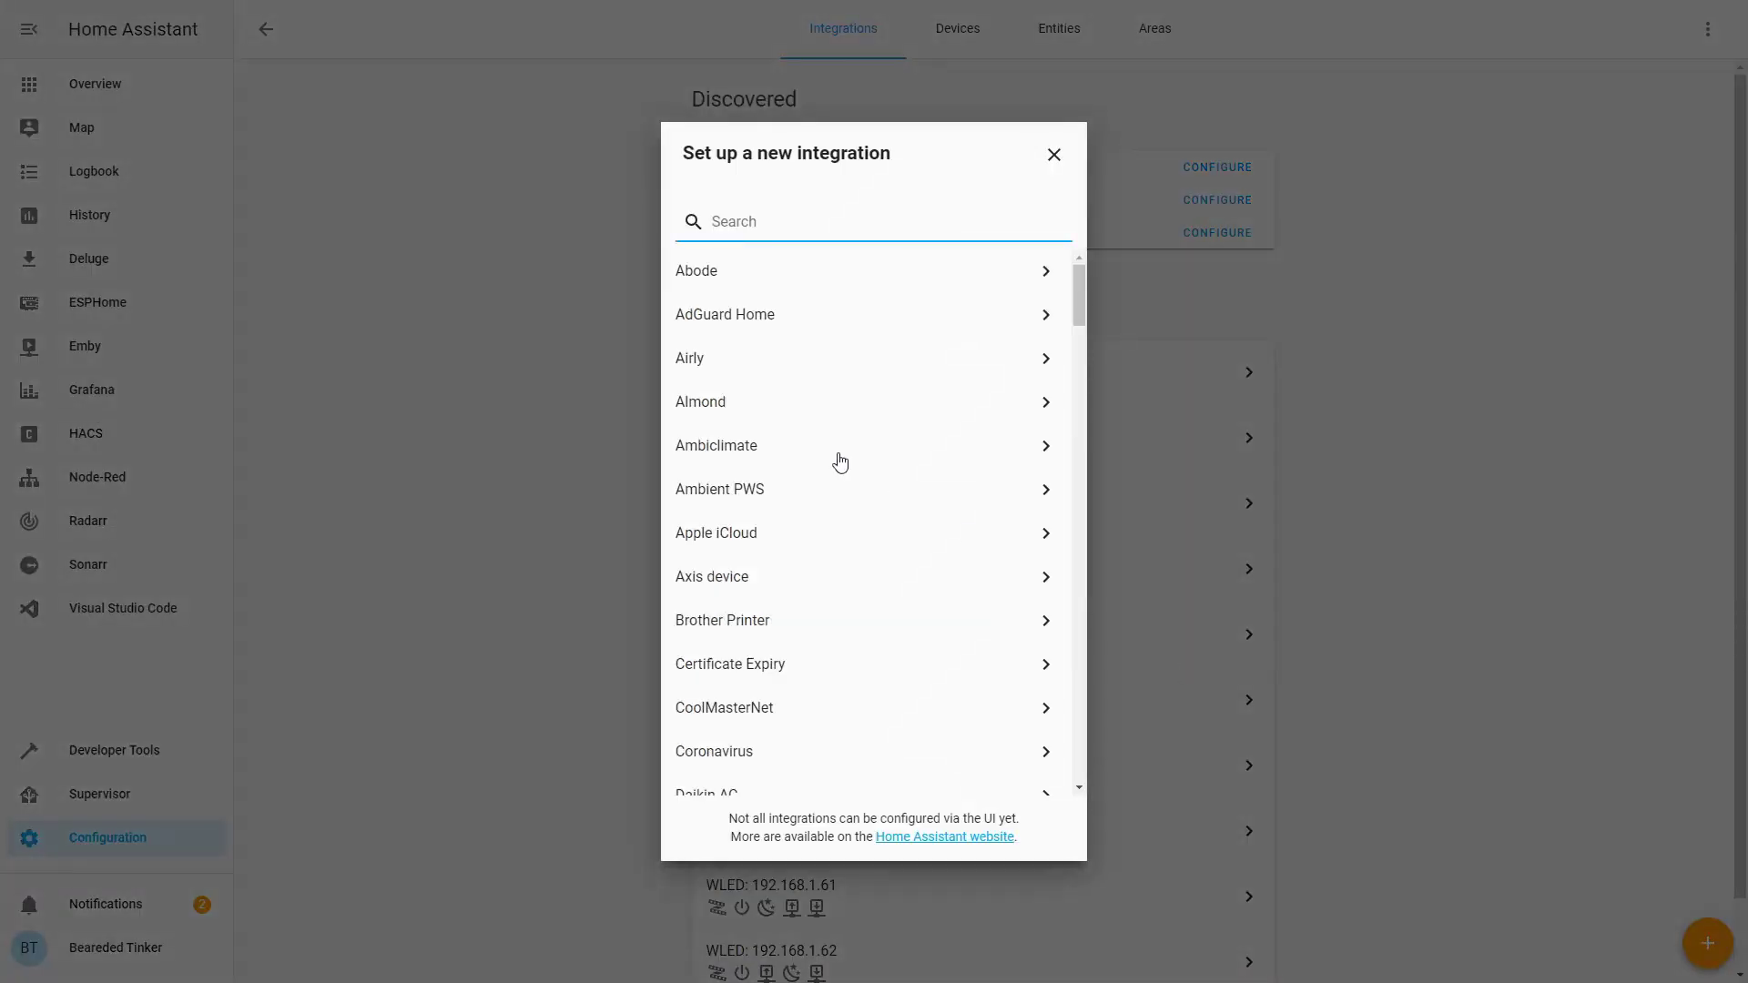
text(coron)
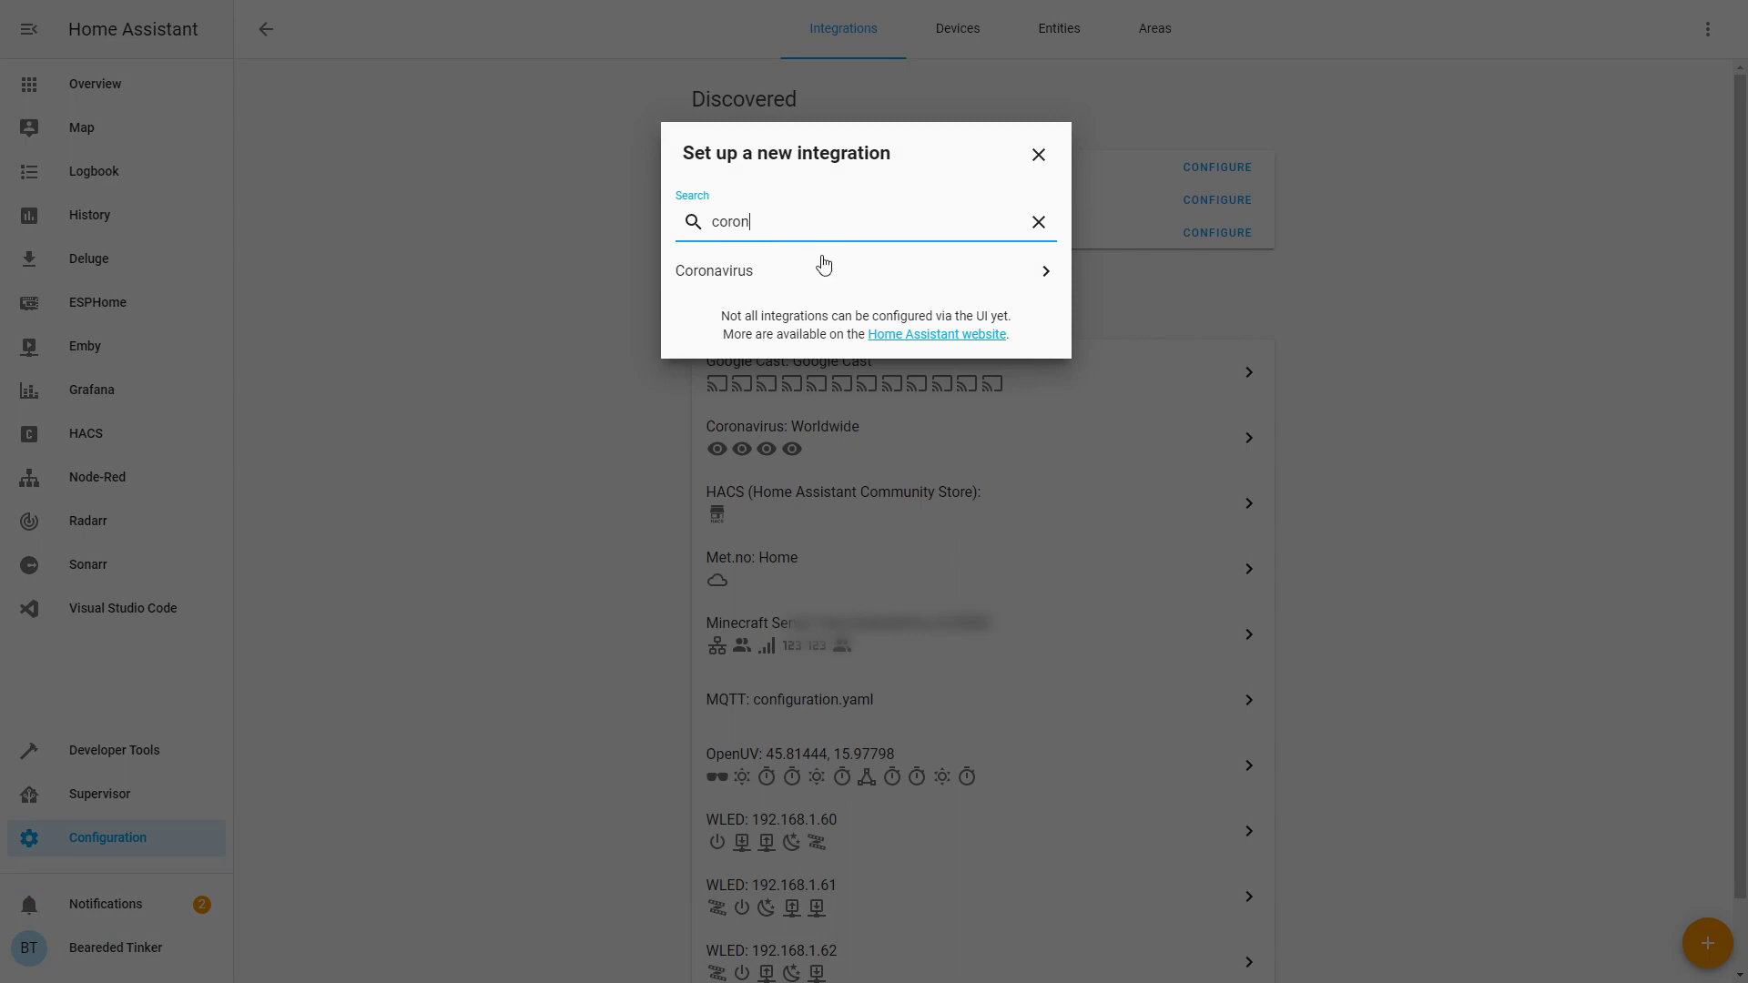
click(821, 264)
click(850, 515)
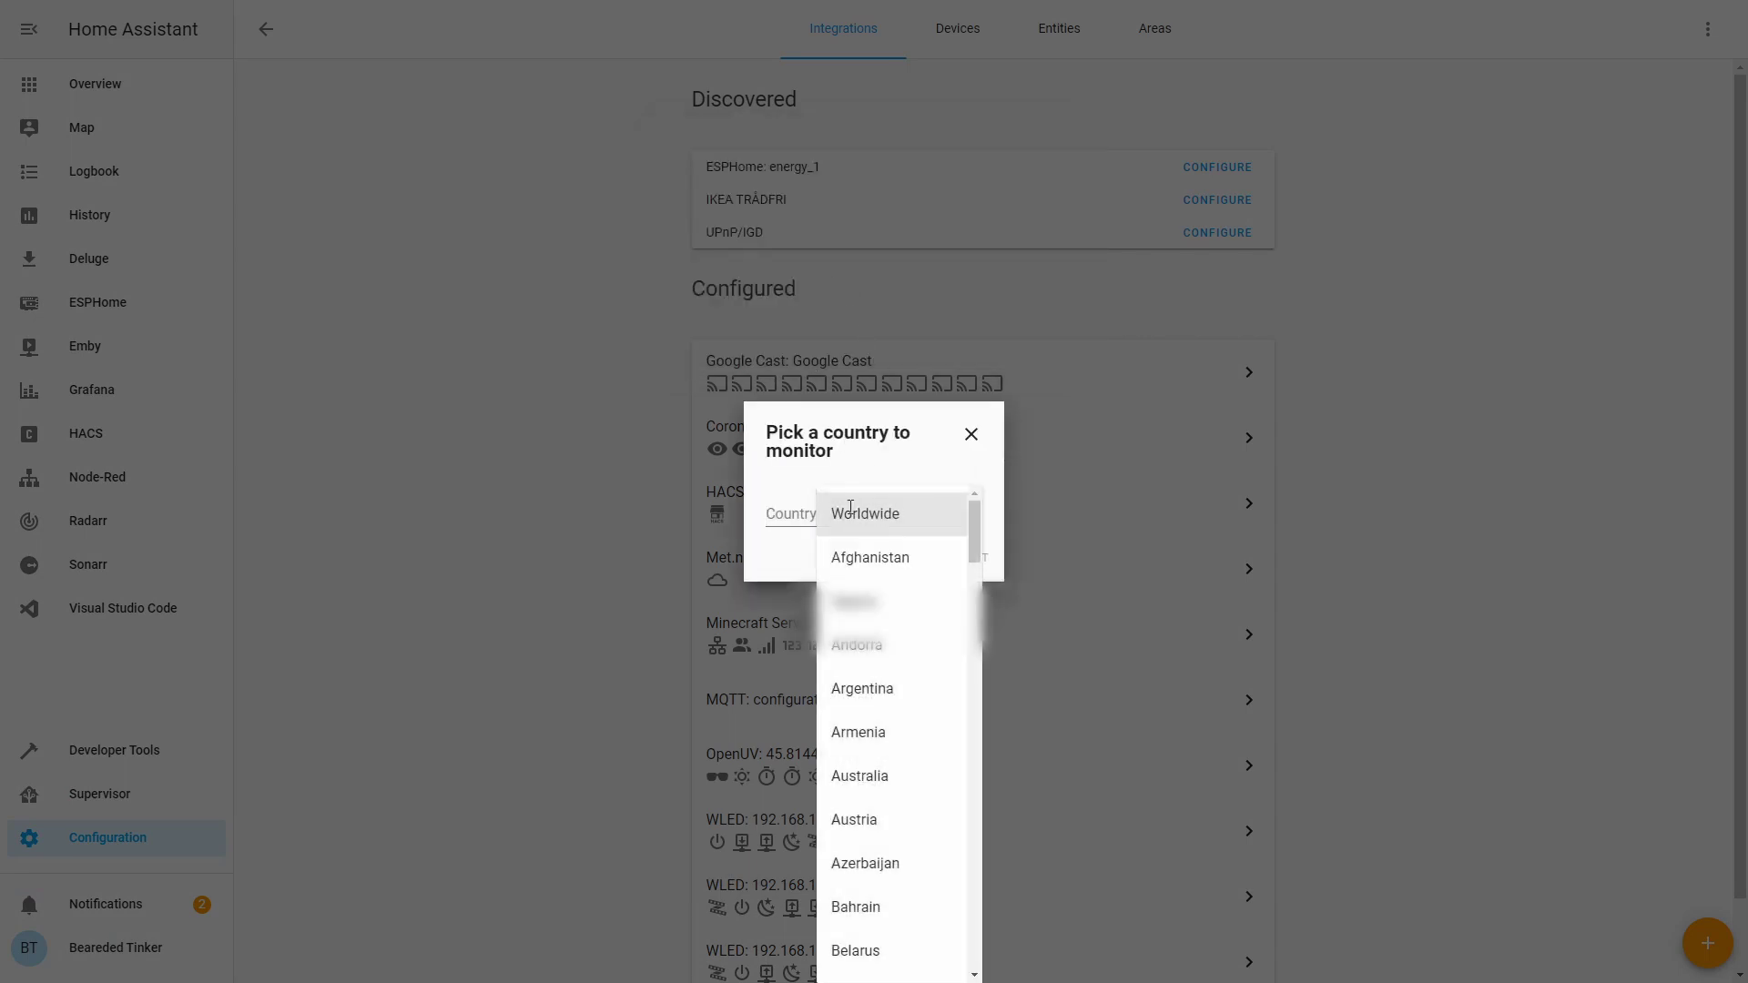
scroll(851, 507, down, 4)
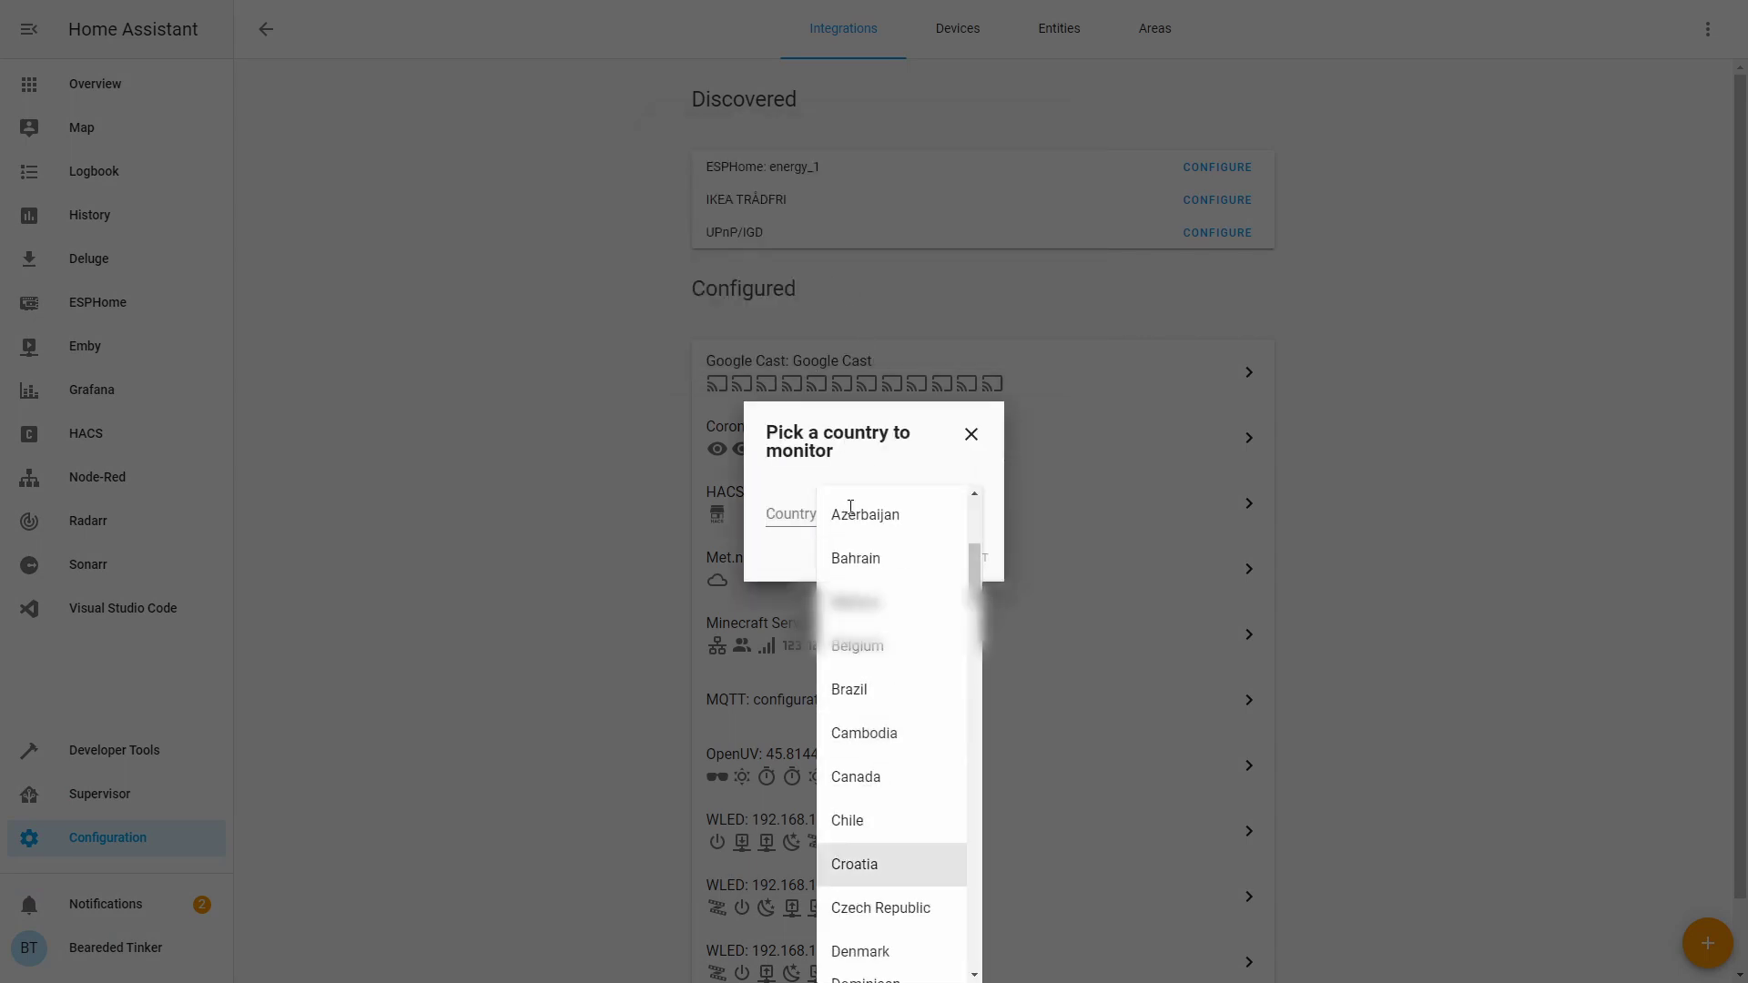
click(879, 870)
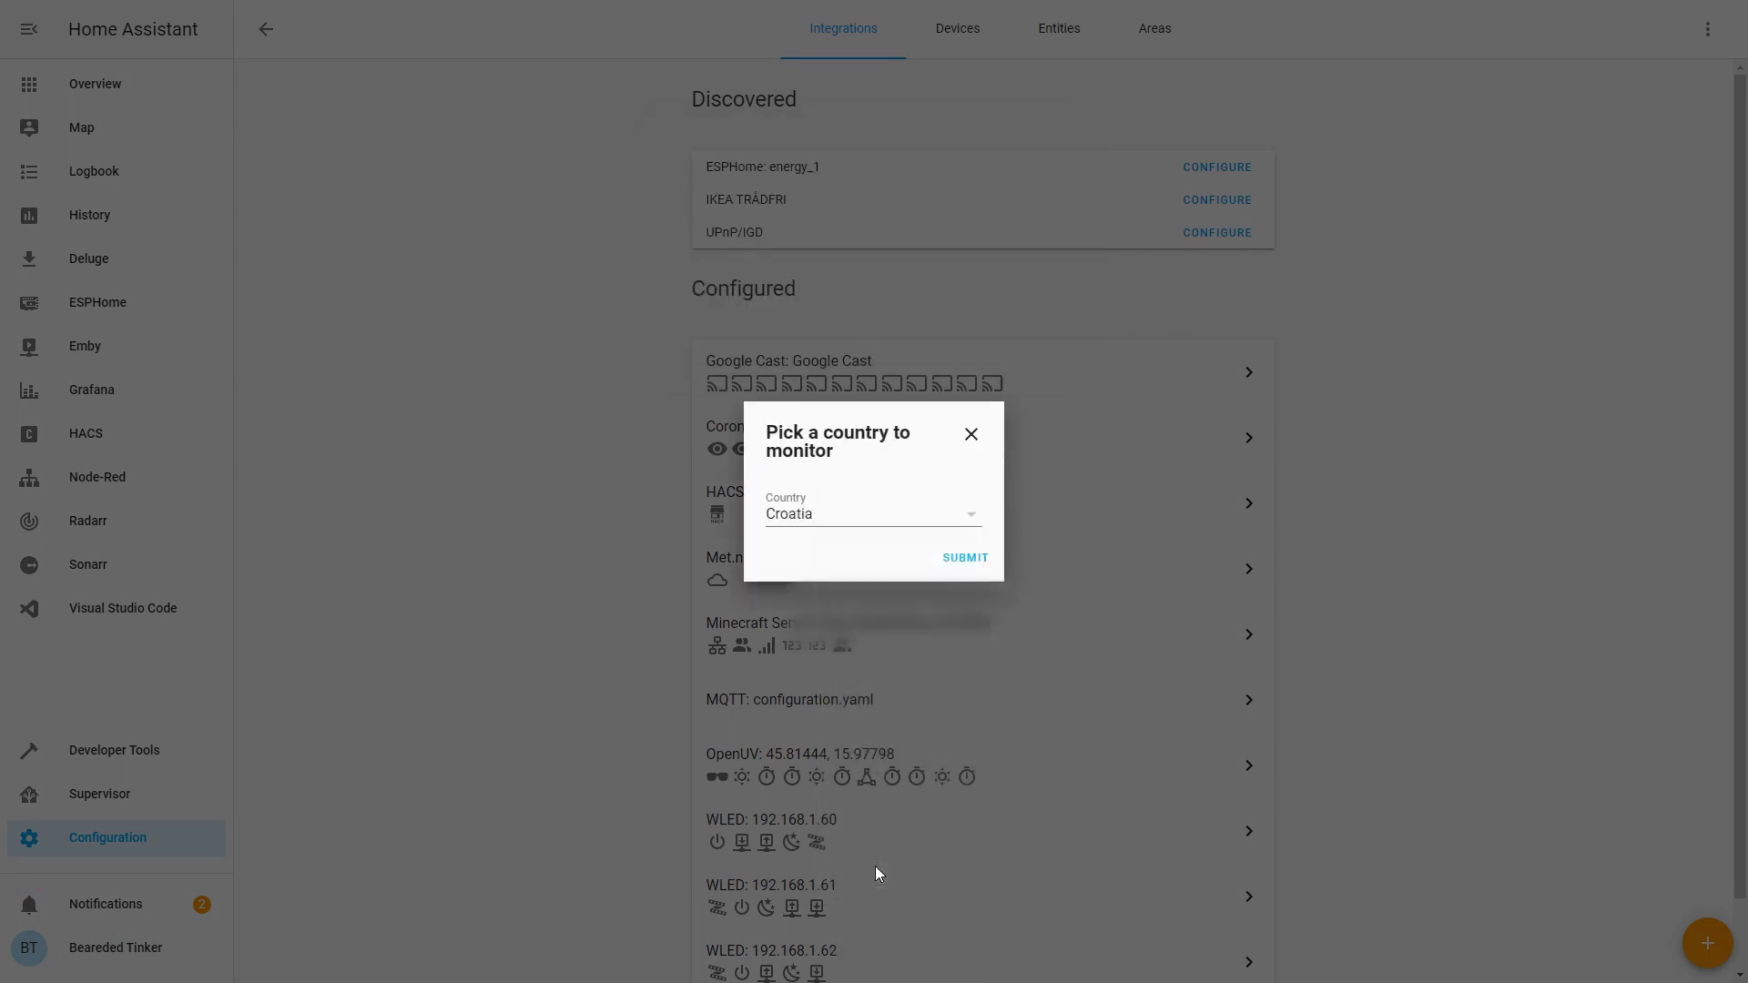
click(967, 559)
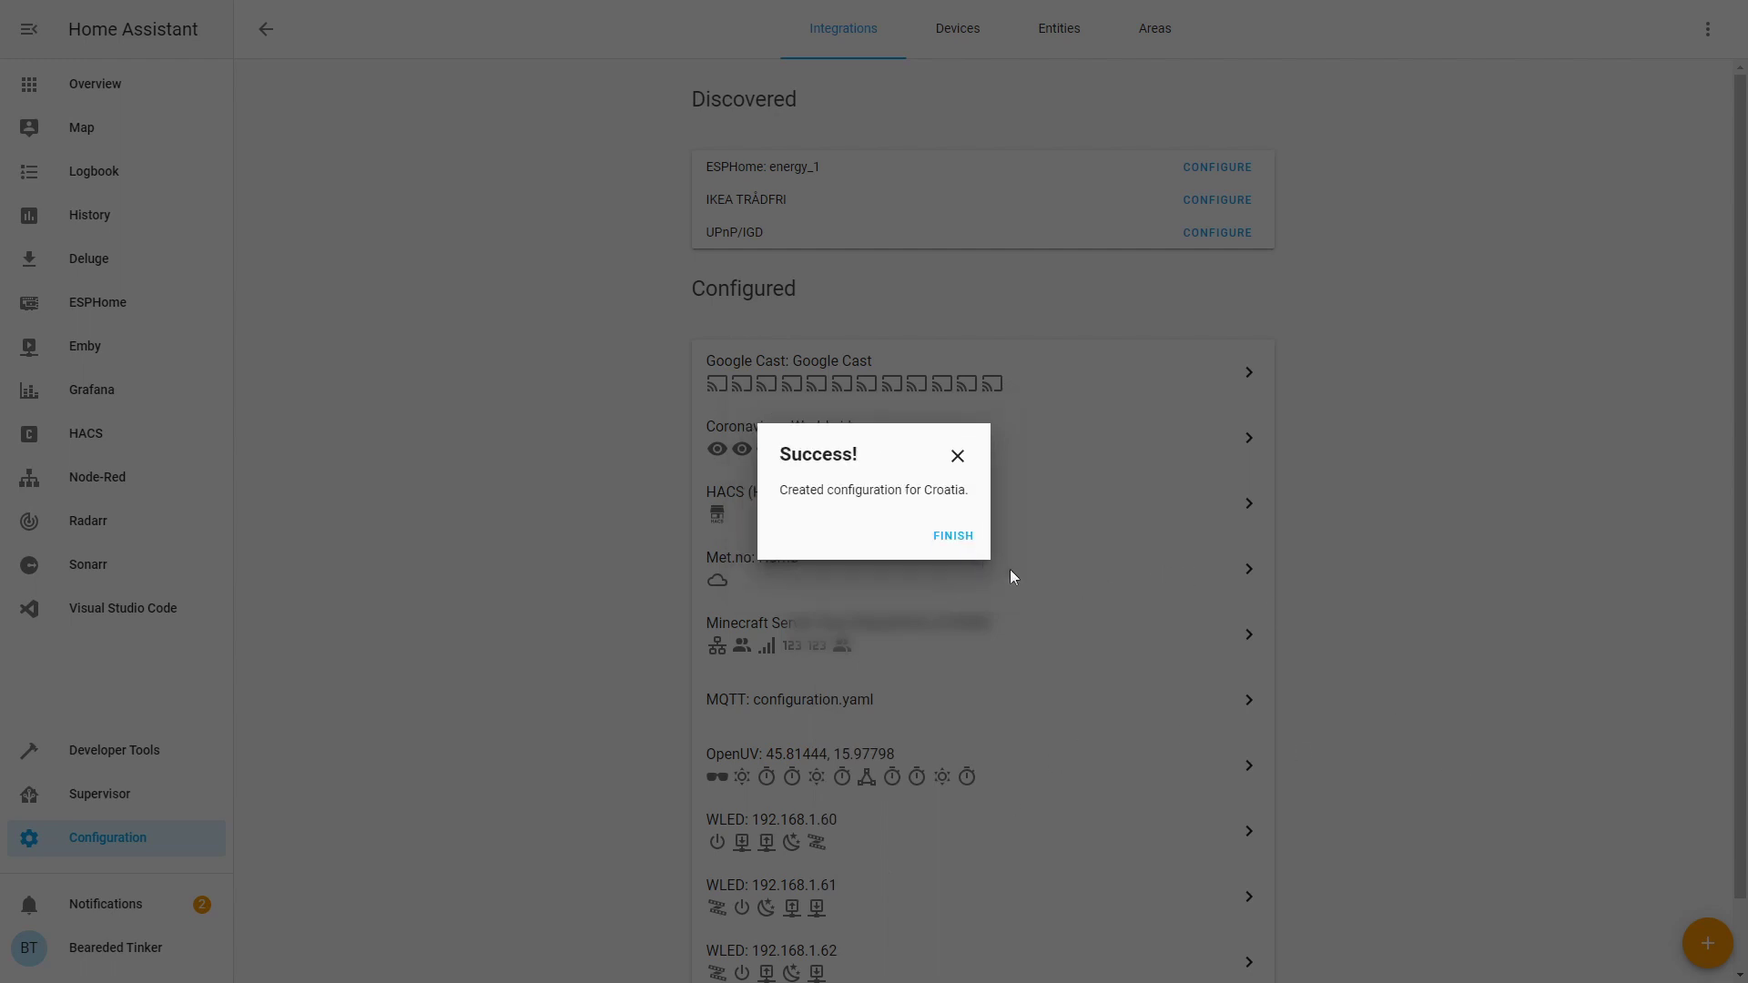
click(963, 551)
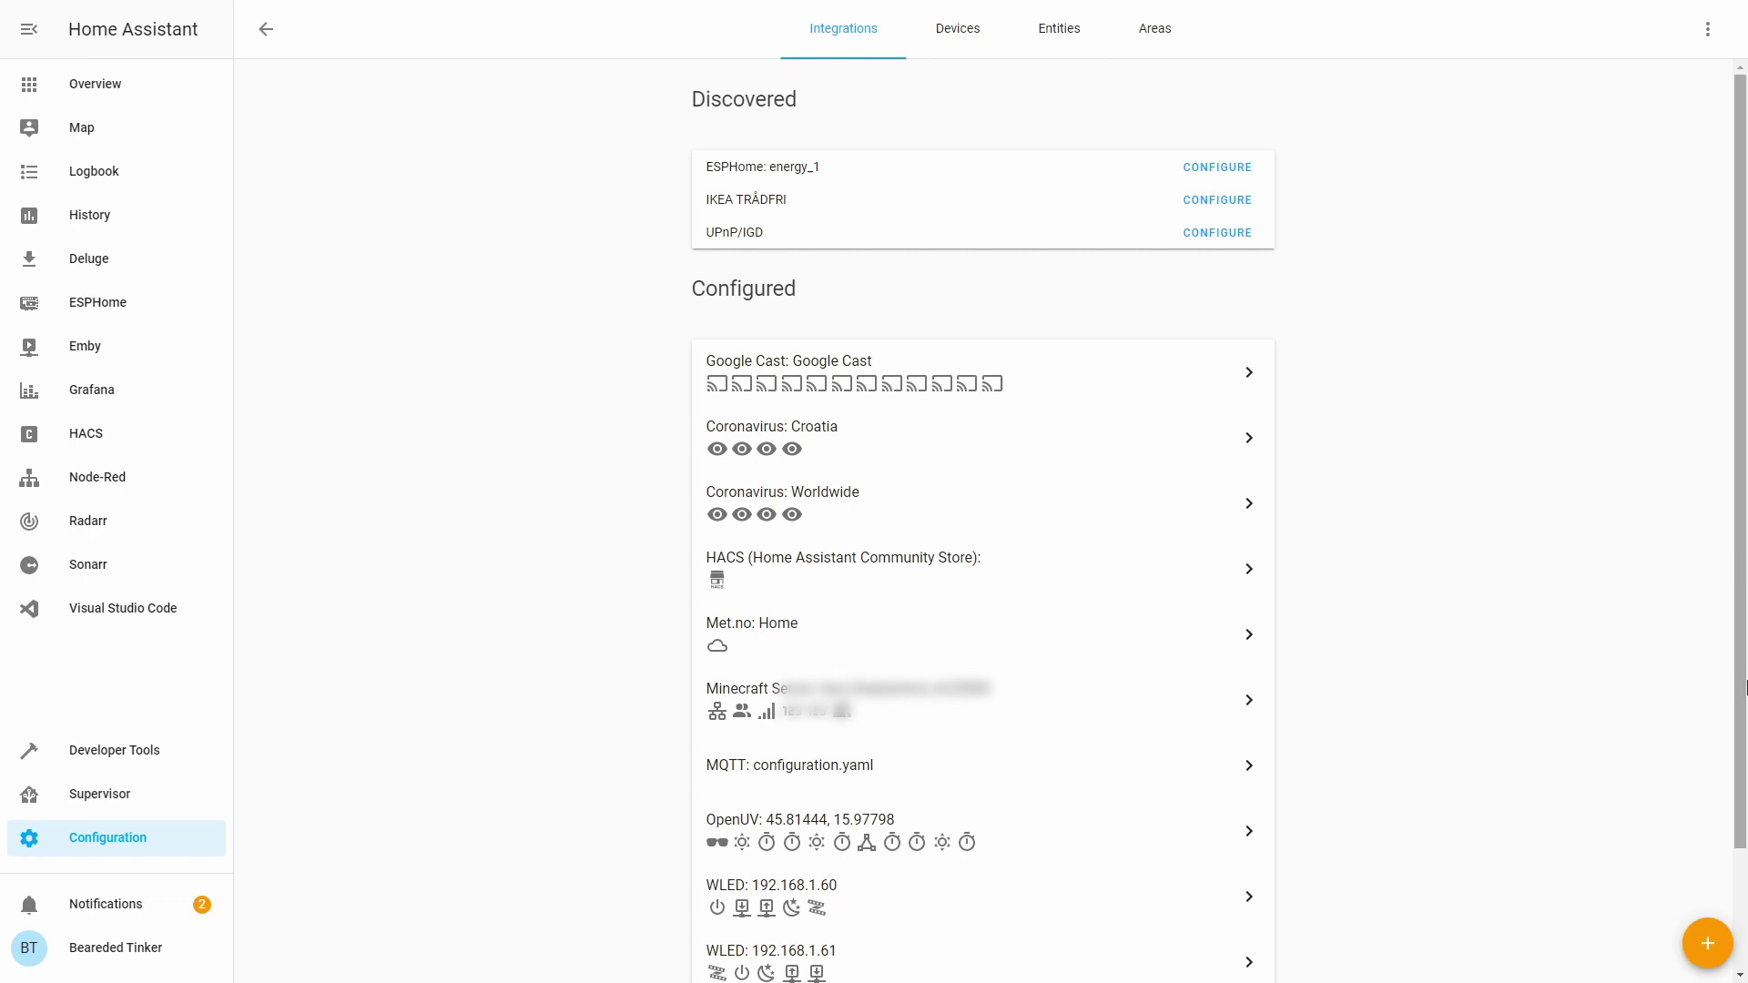
click(1716, 935)
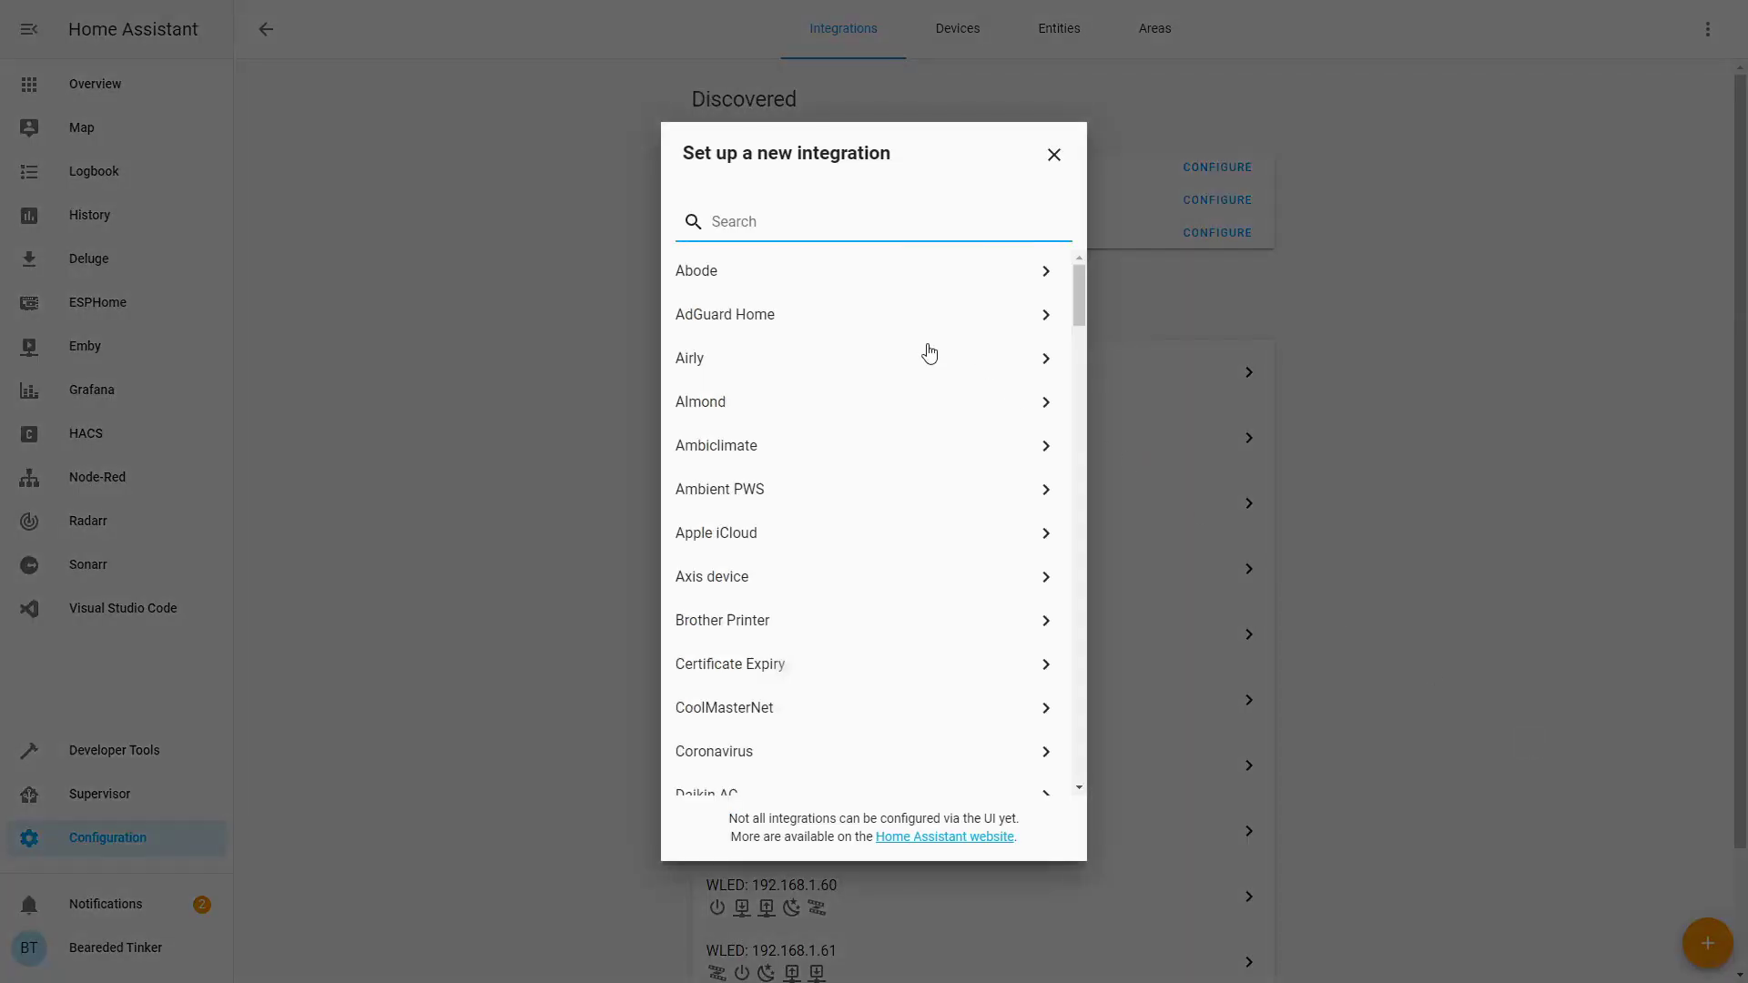
text(coro)
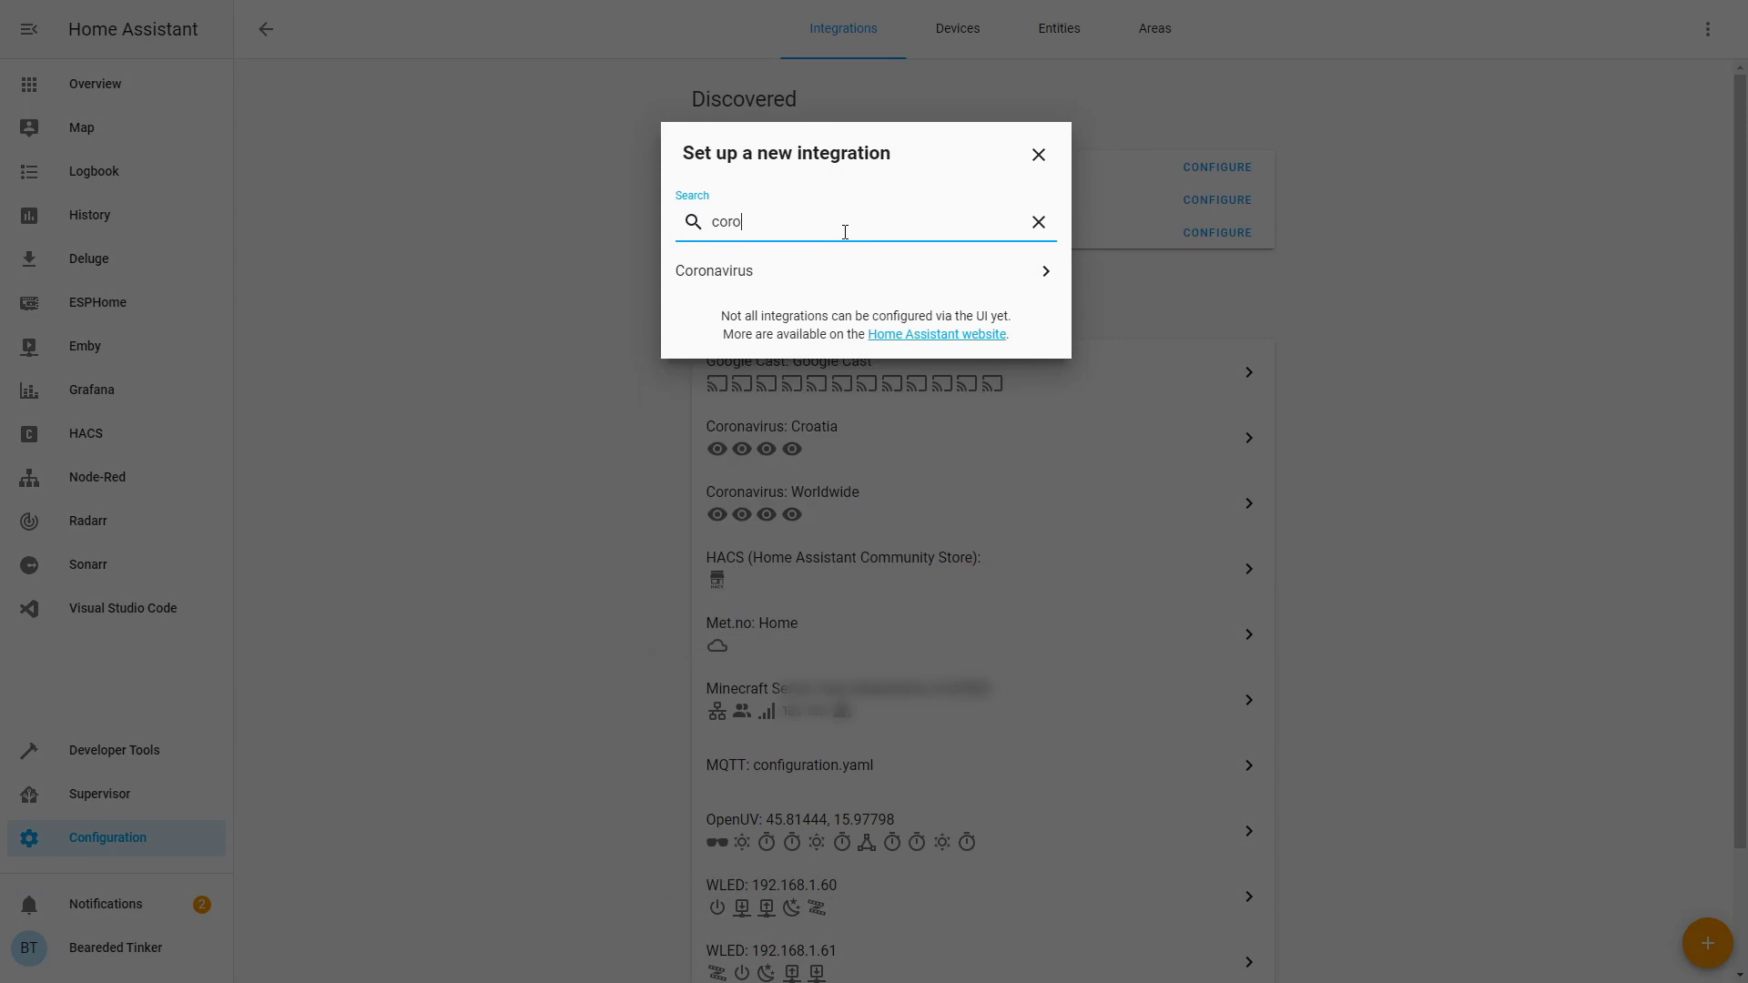
click(847, 280)
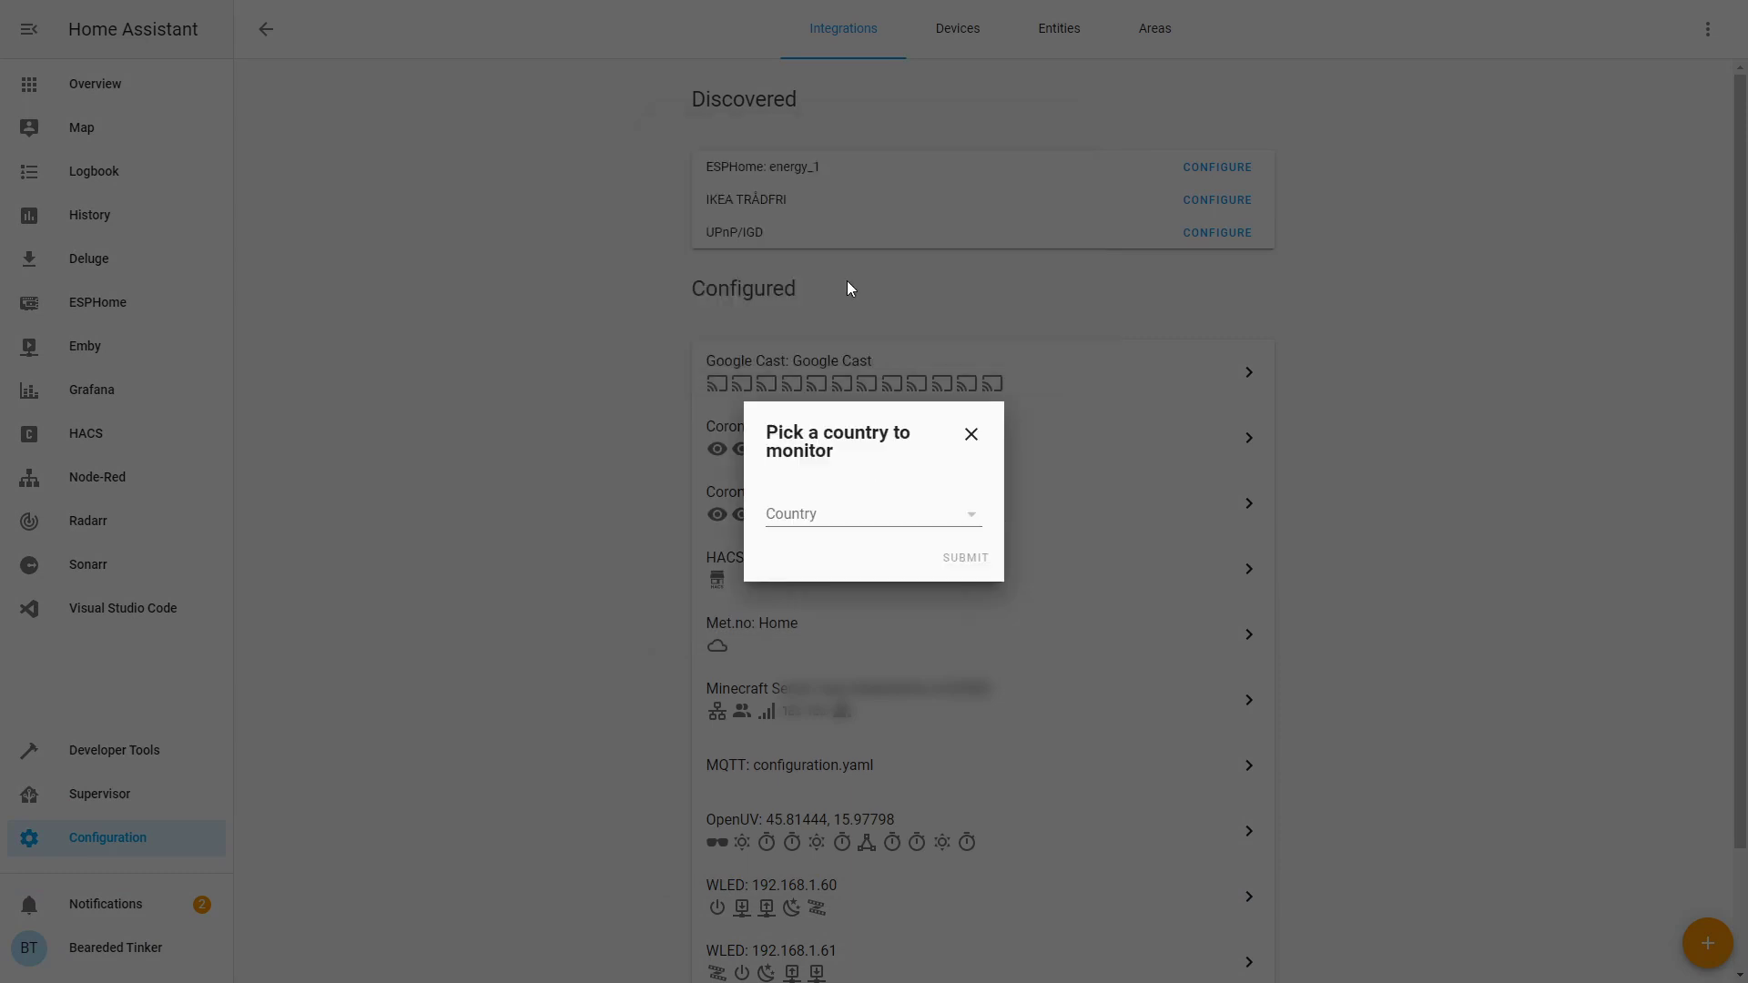
click(956, 515)
drag(978, 532, 929, 514)
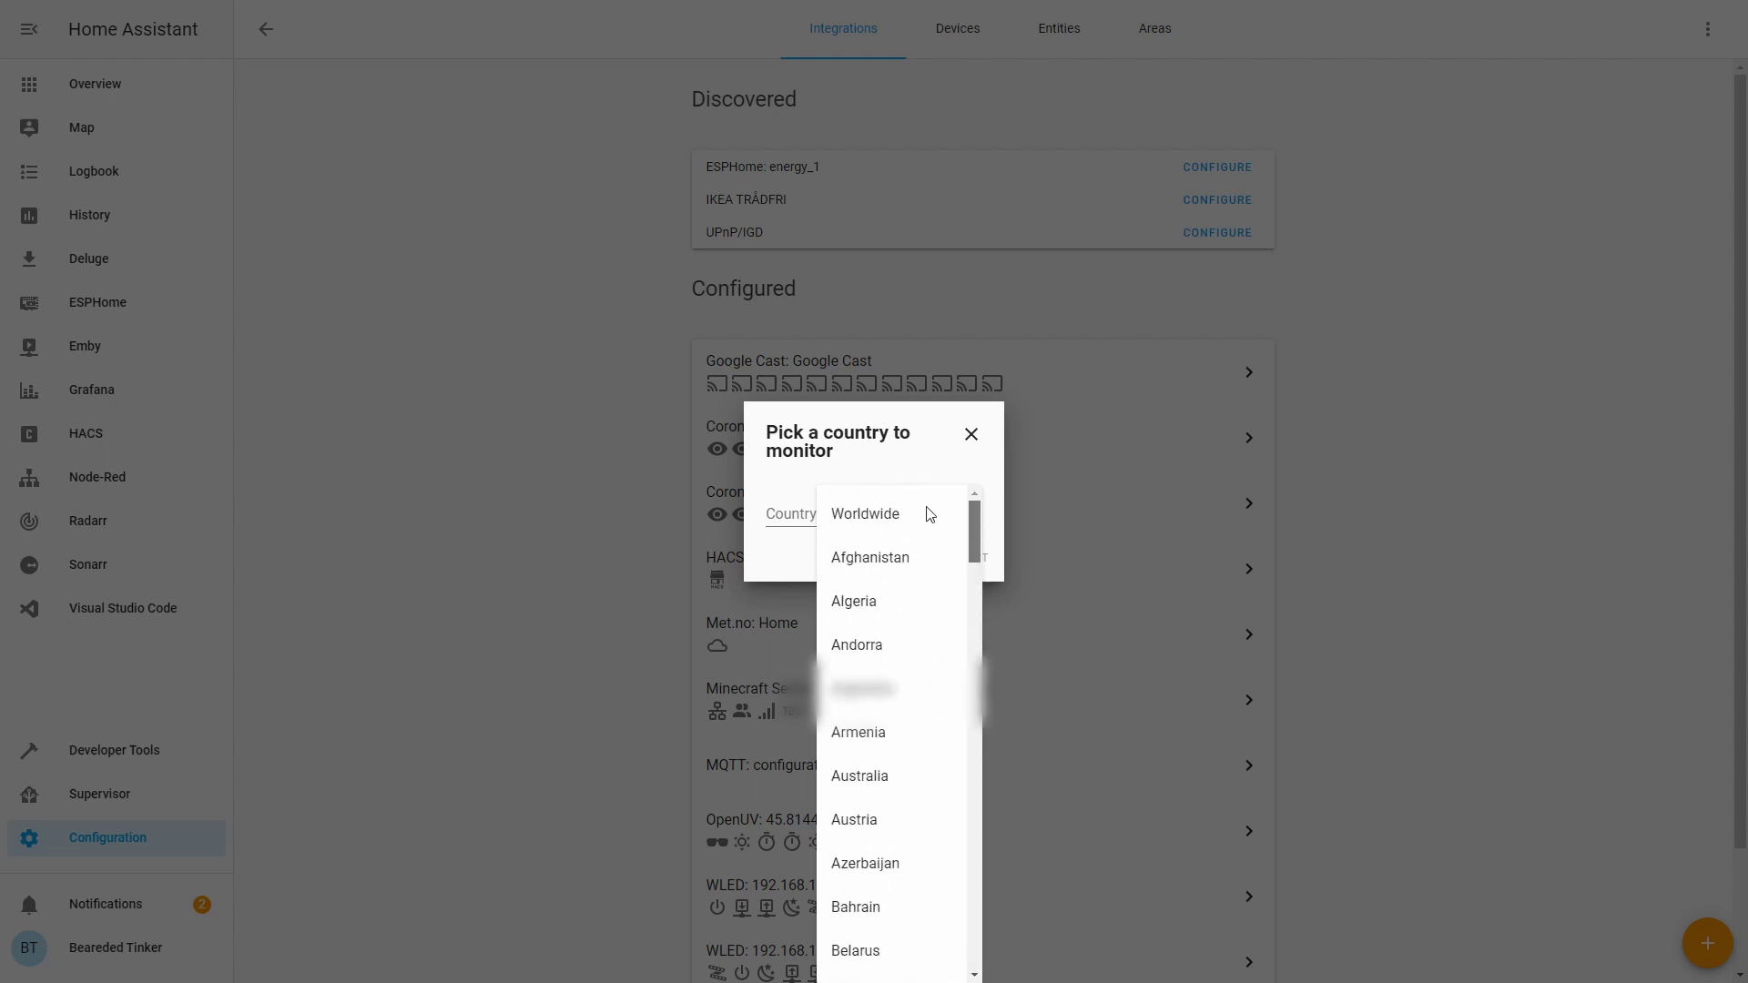
click(972, 436)
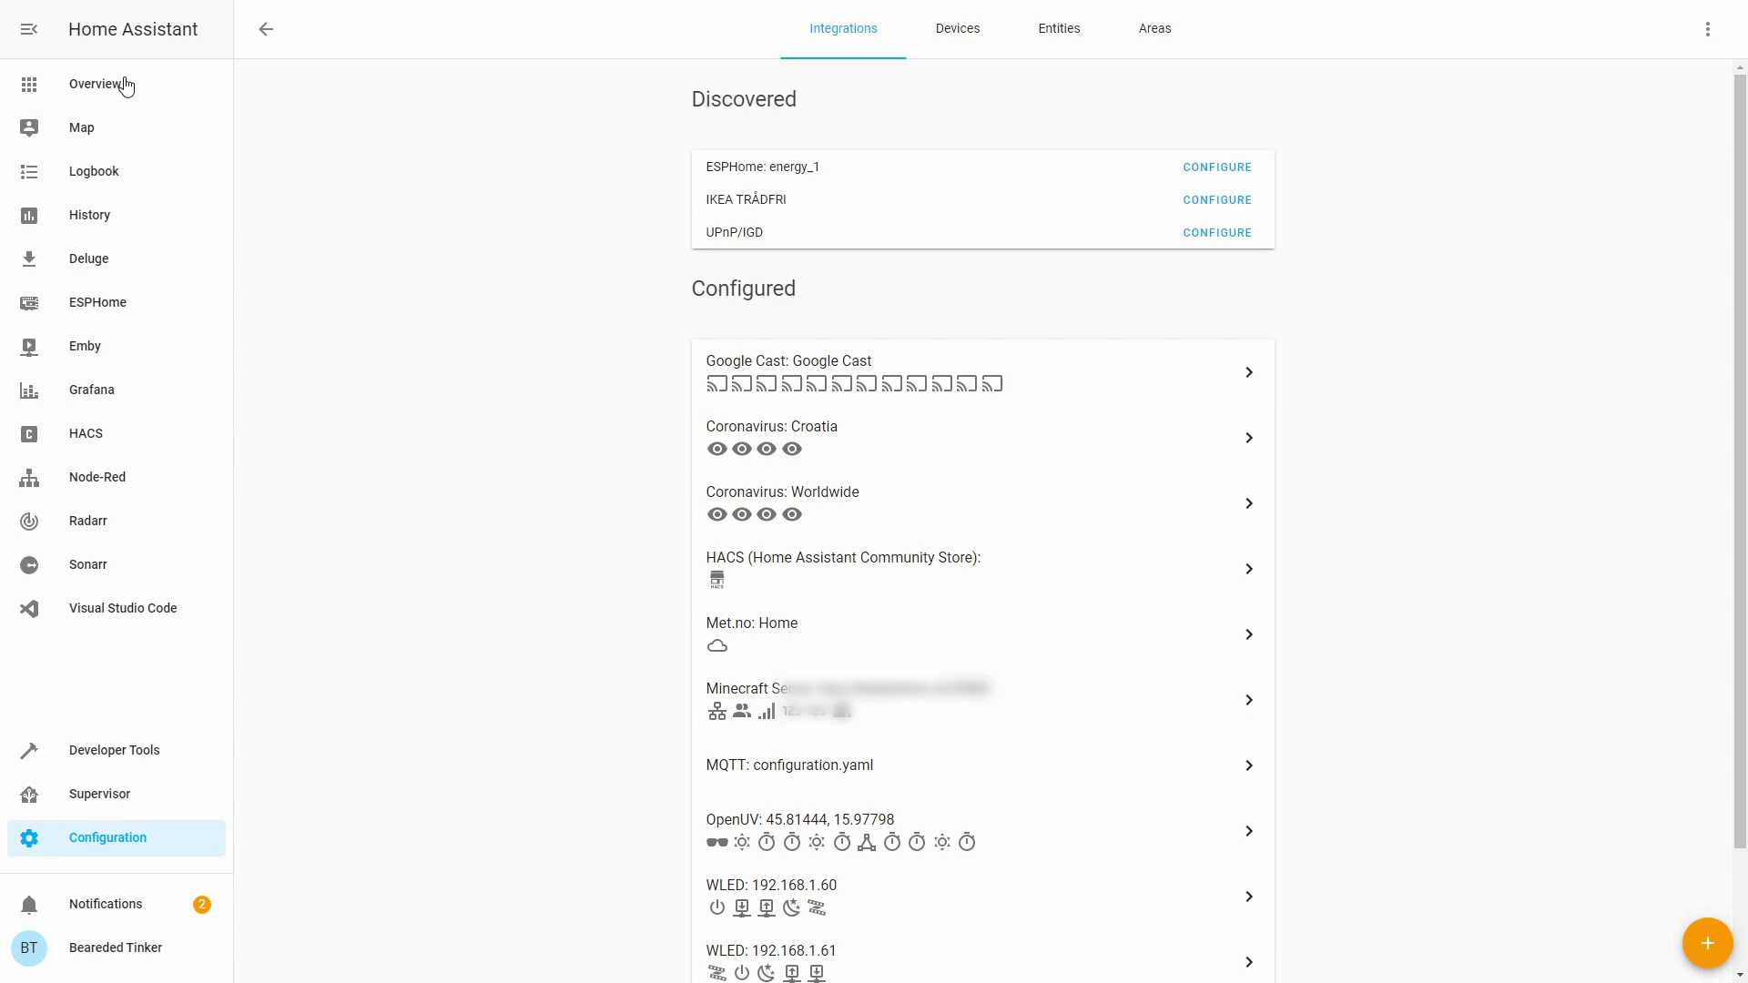
- Start a new glance card in the Weather dashboard view's edit mode
click(125, 87)
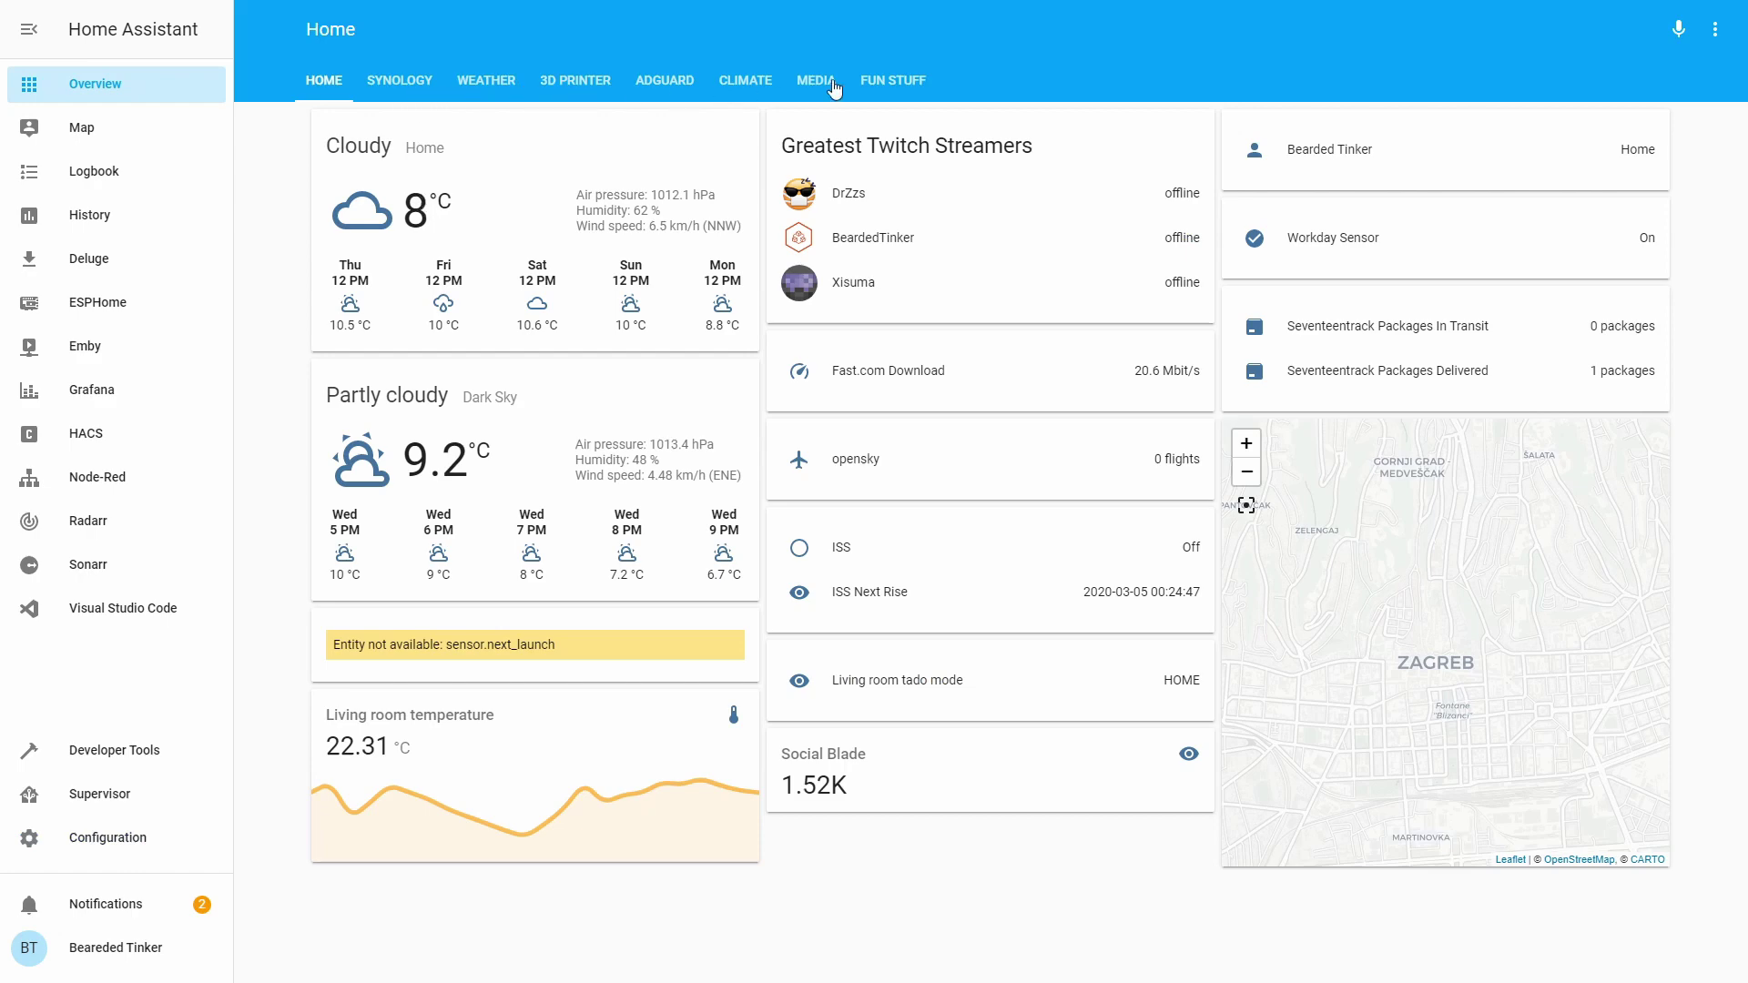
click(746, 80)
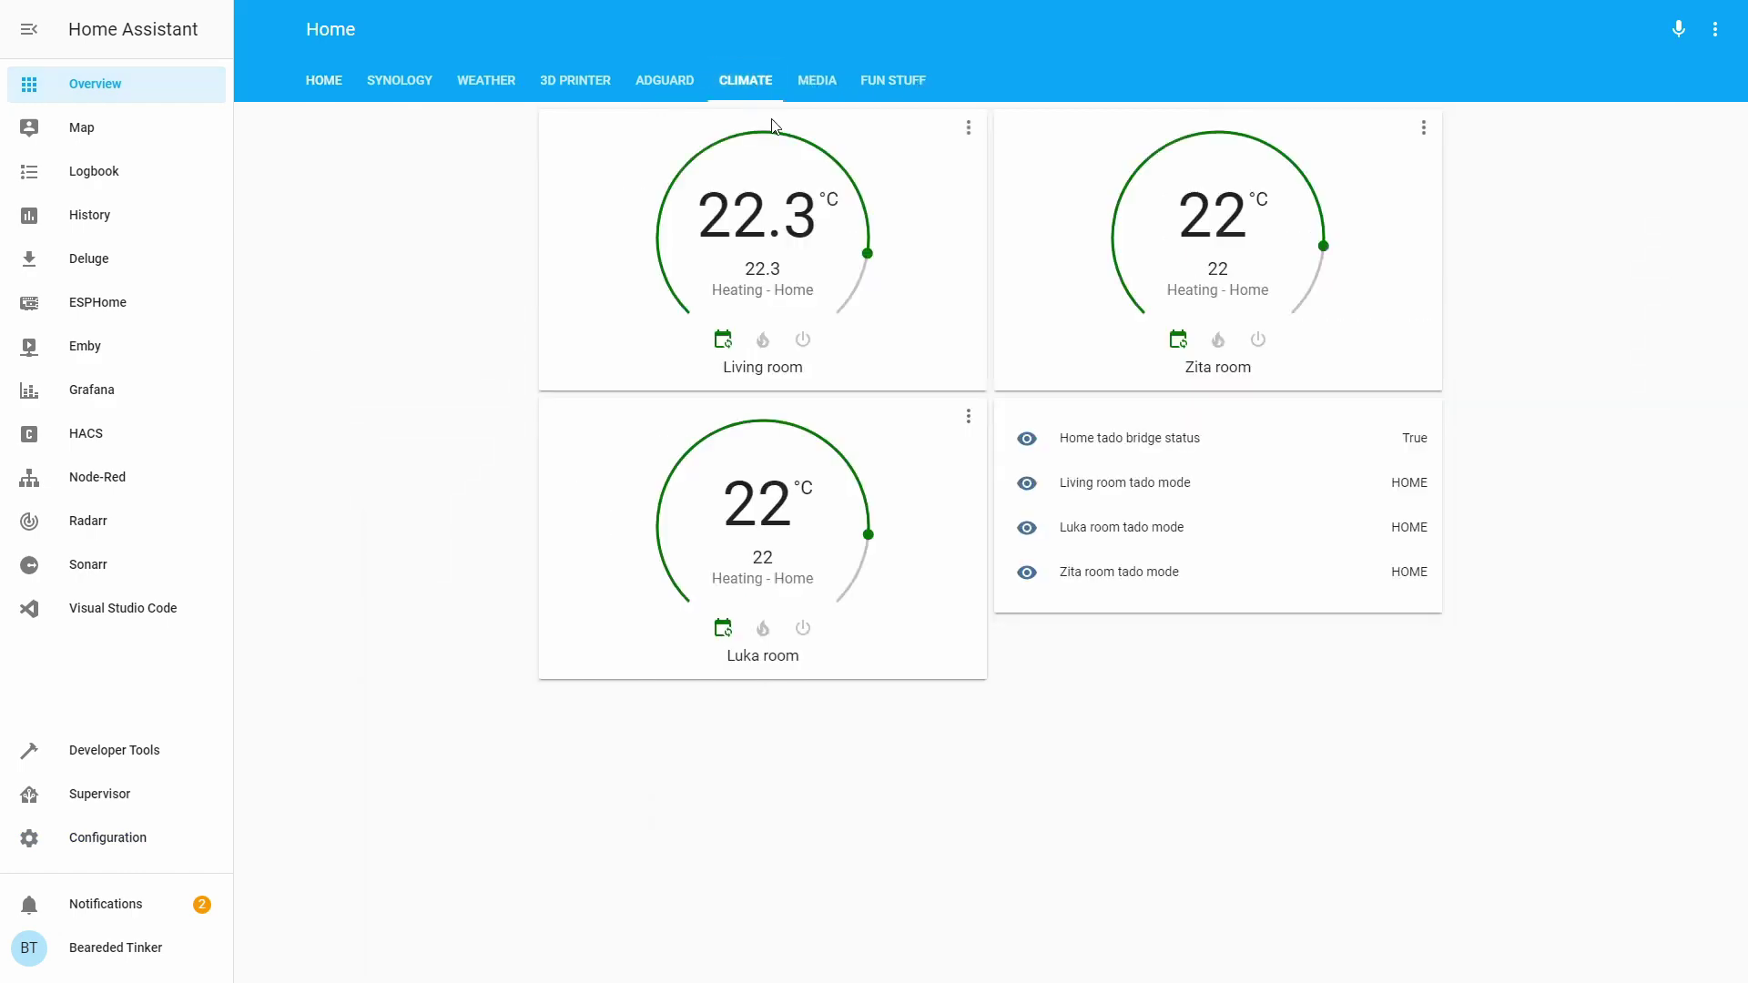
click(455, 91)
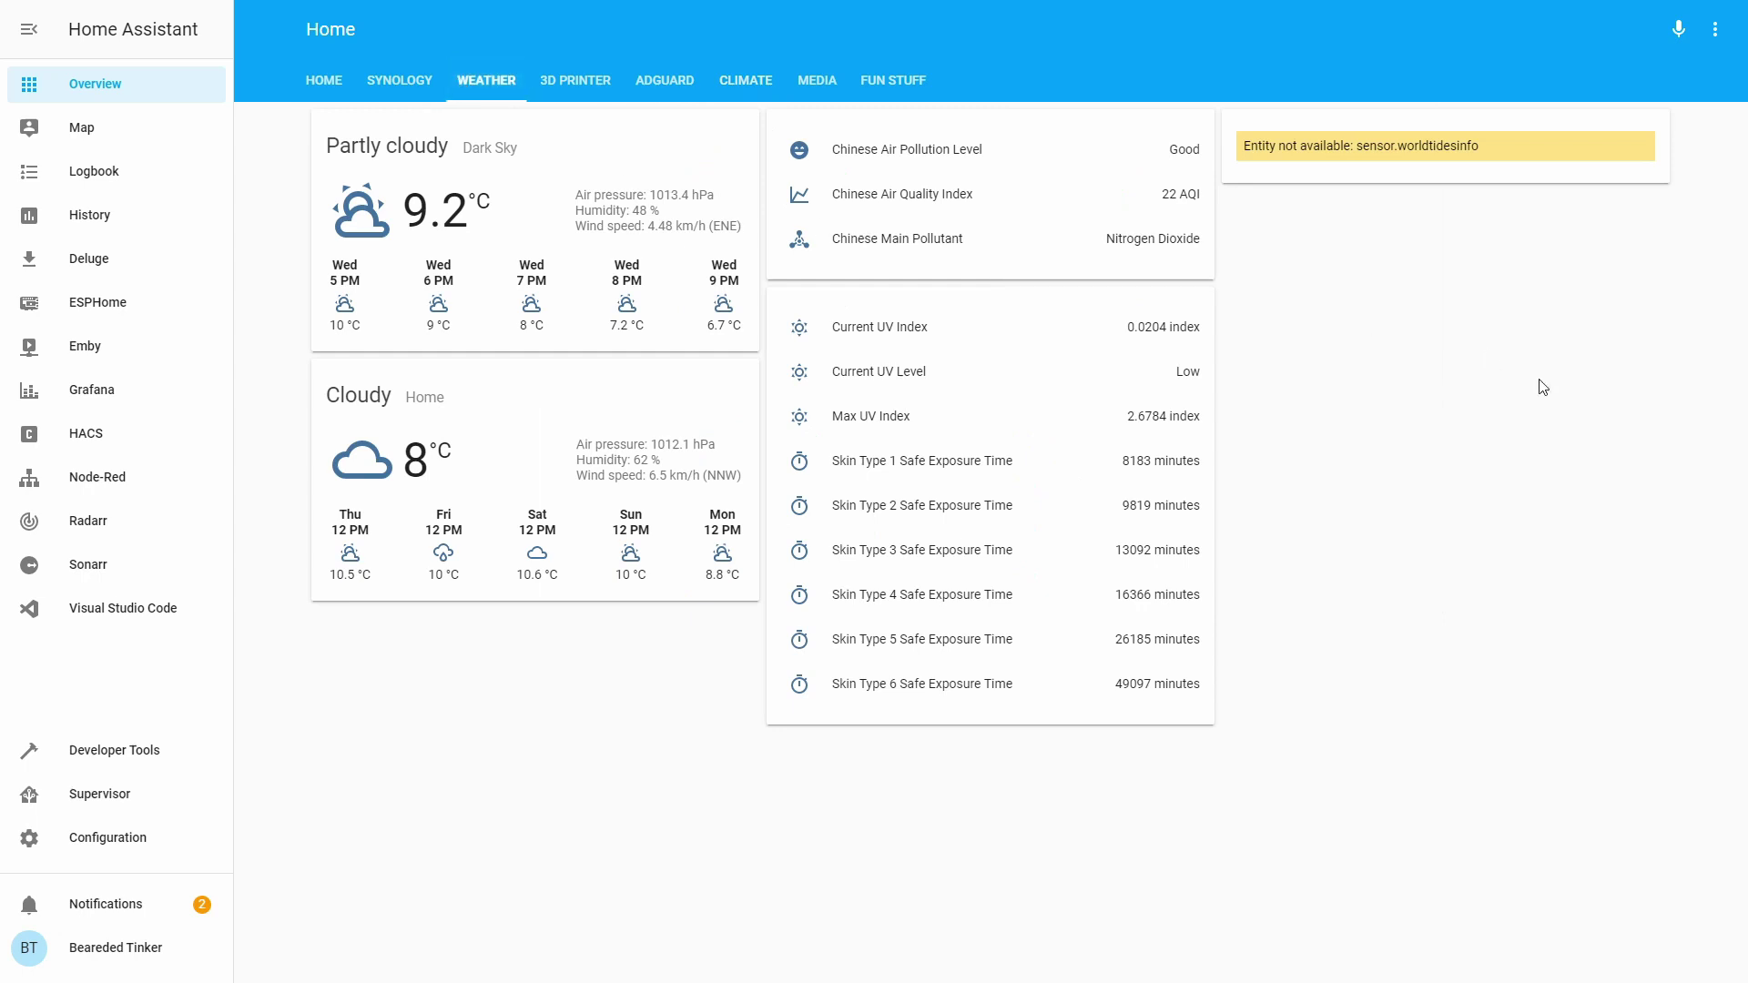
click(1716, 30)
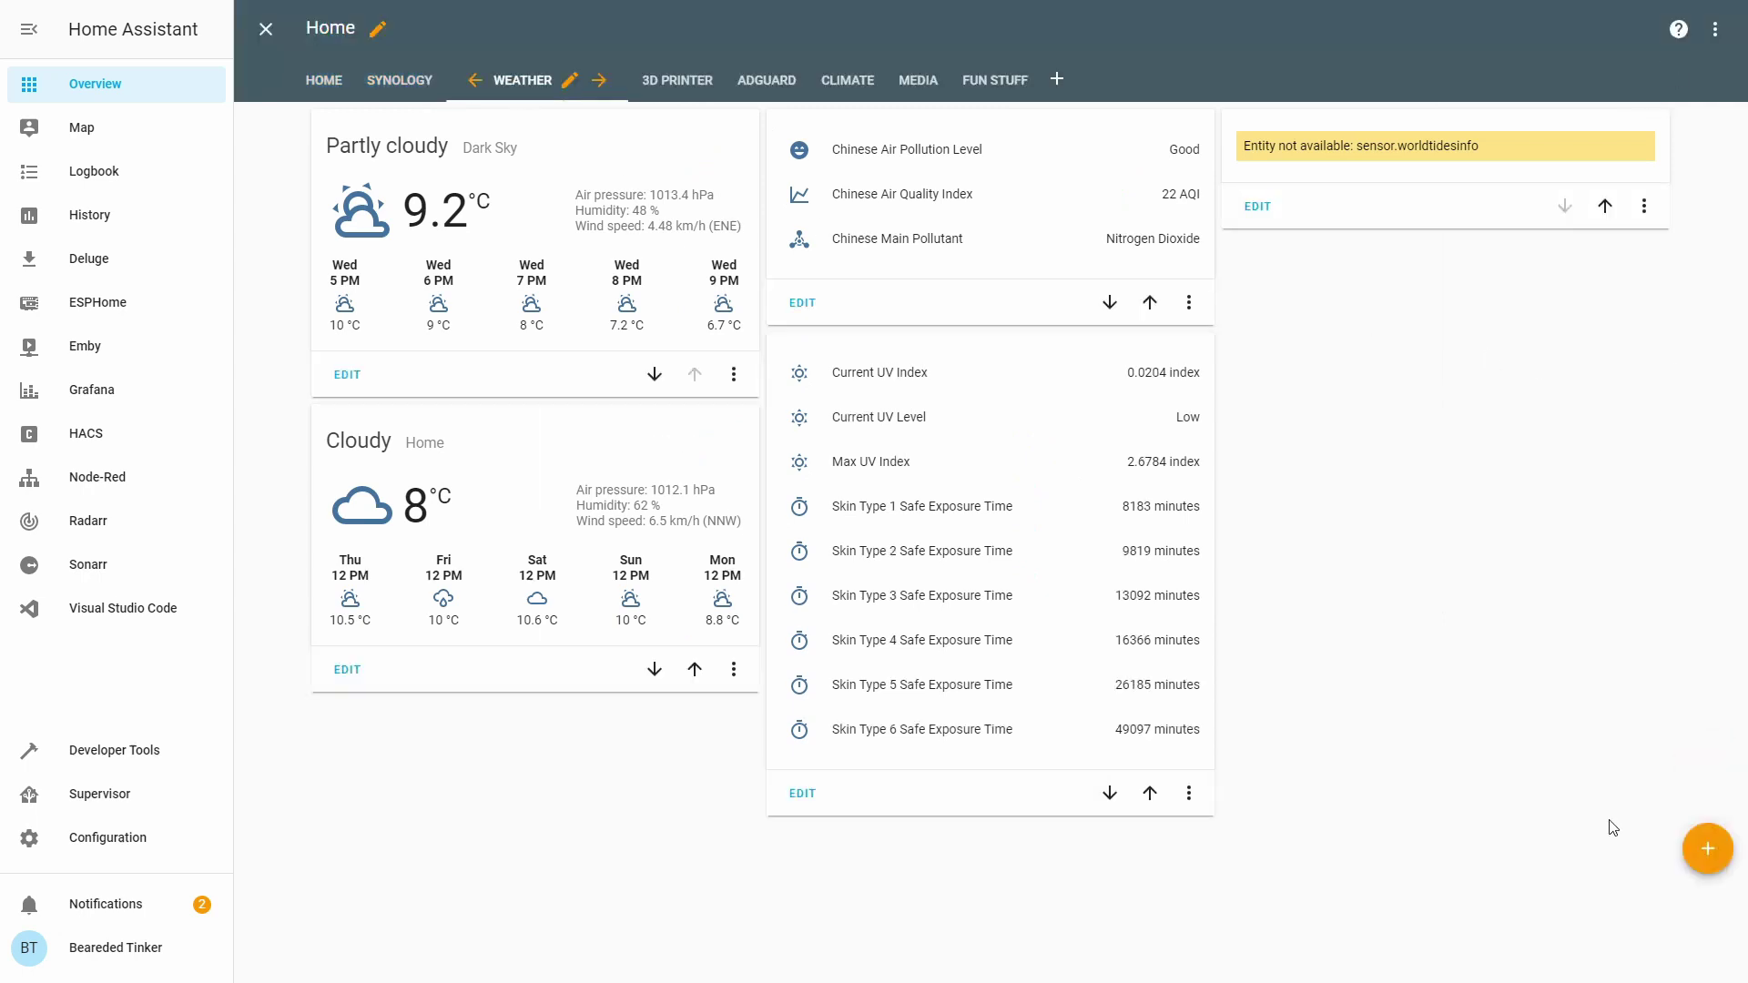
click(1699, 845)
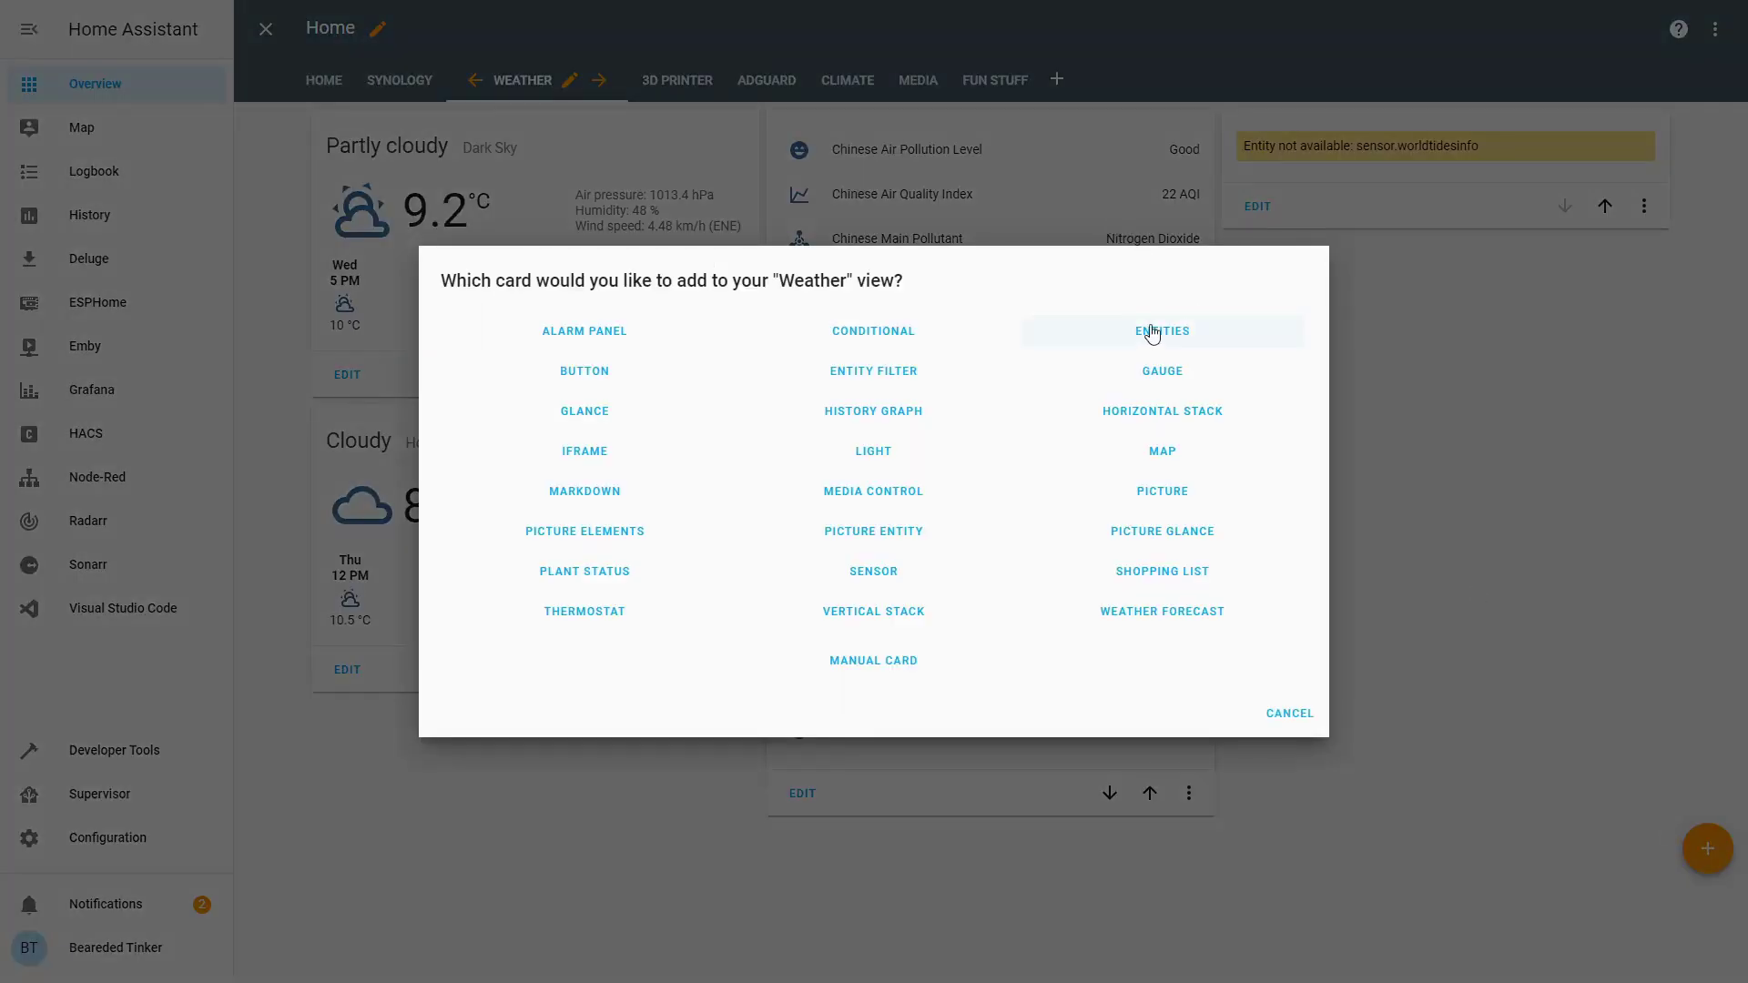
click(619, 412)
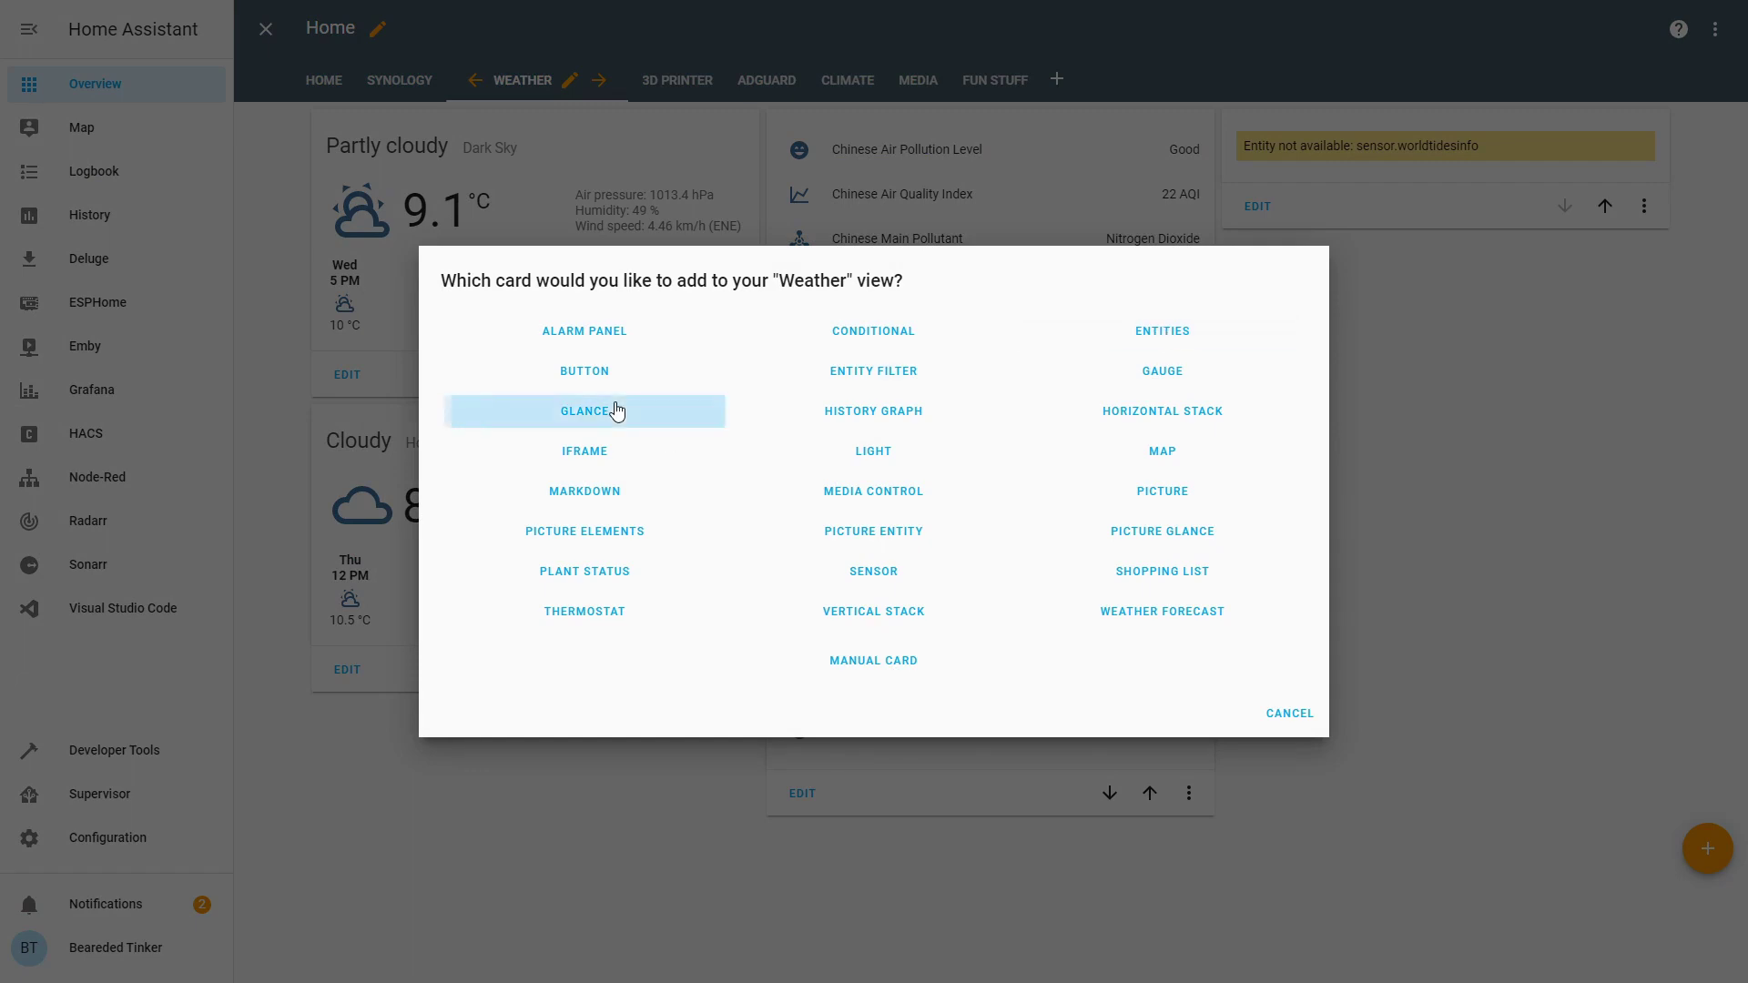
- Title the card Croatia, add its confirmed, current, deaths and recovered sensors, and save
click(770, 377)
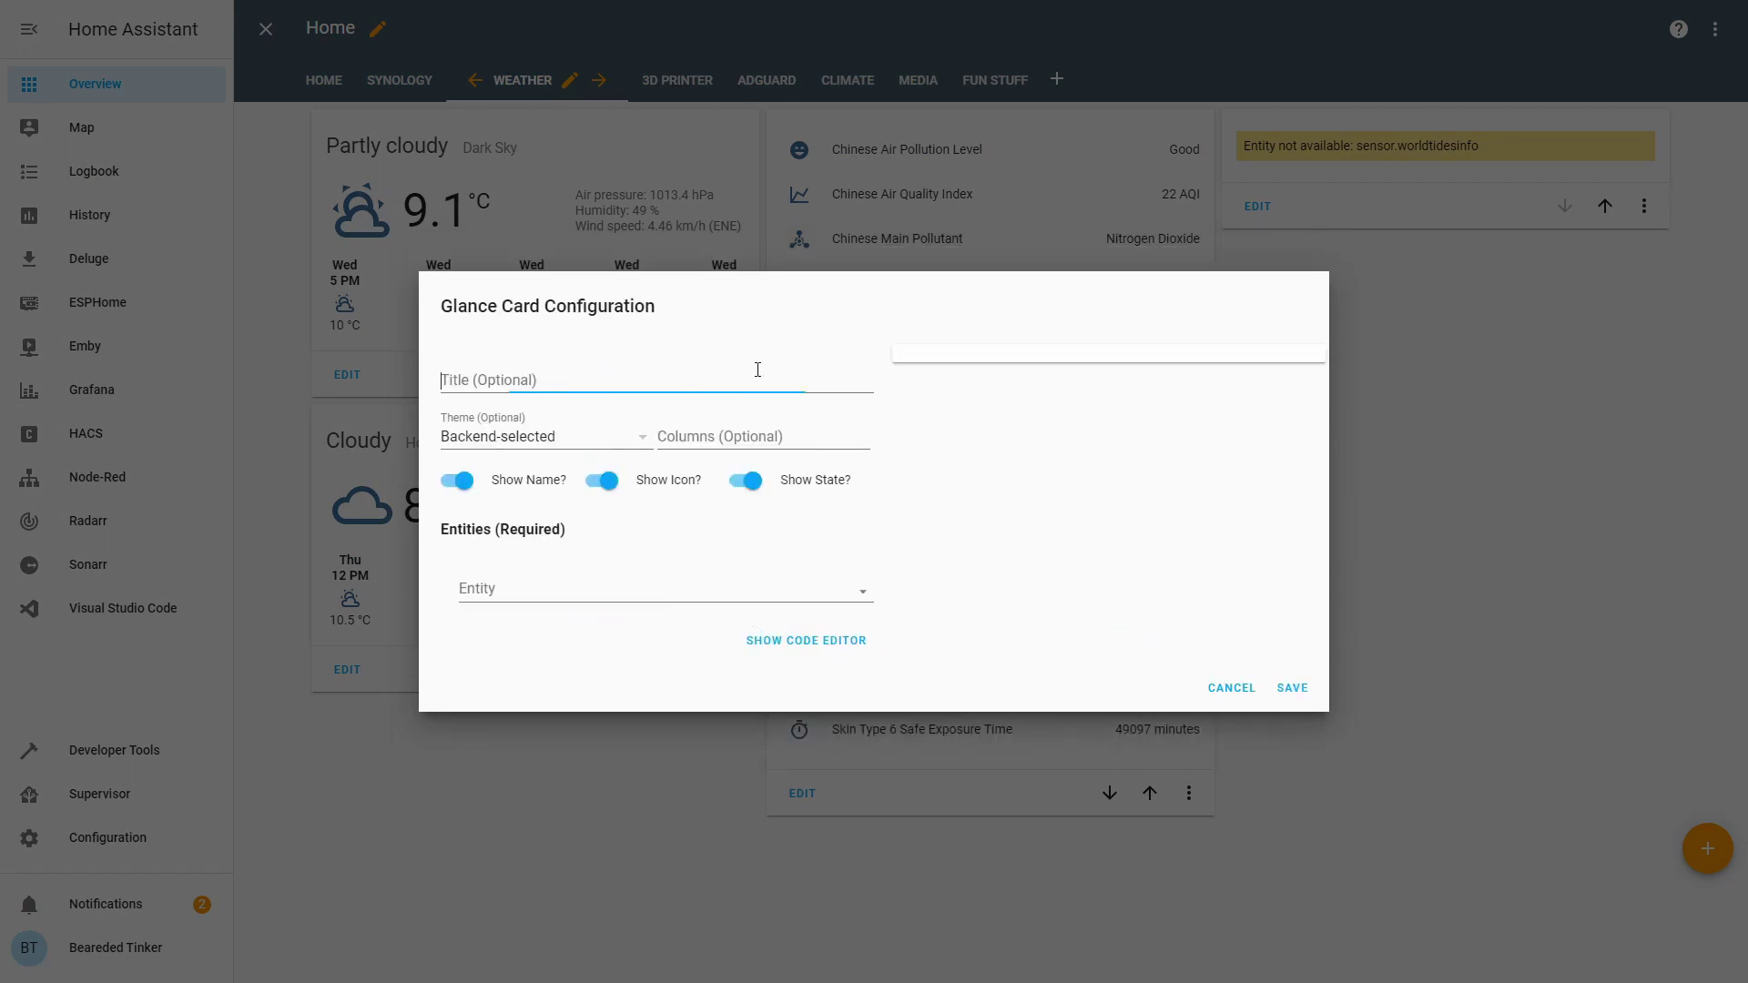
text(Croatia)
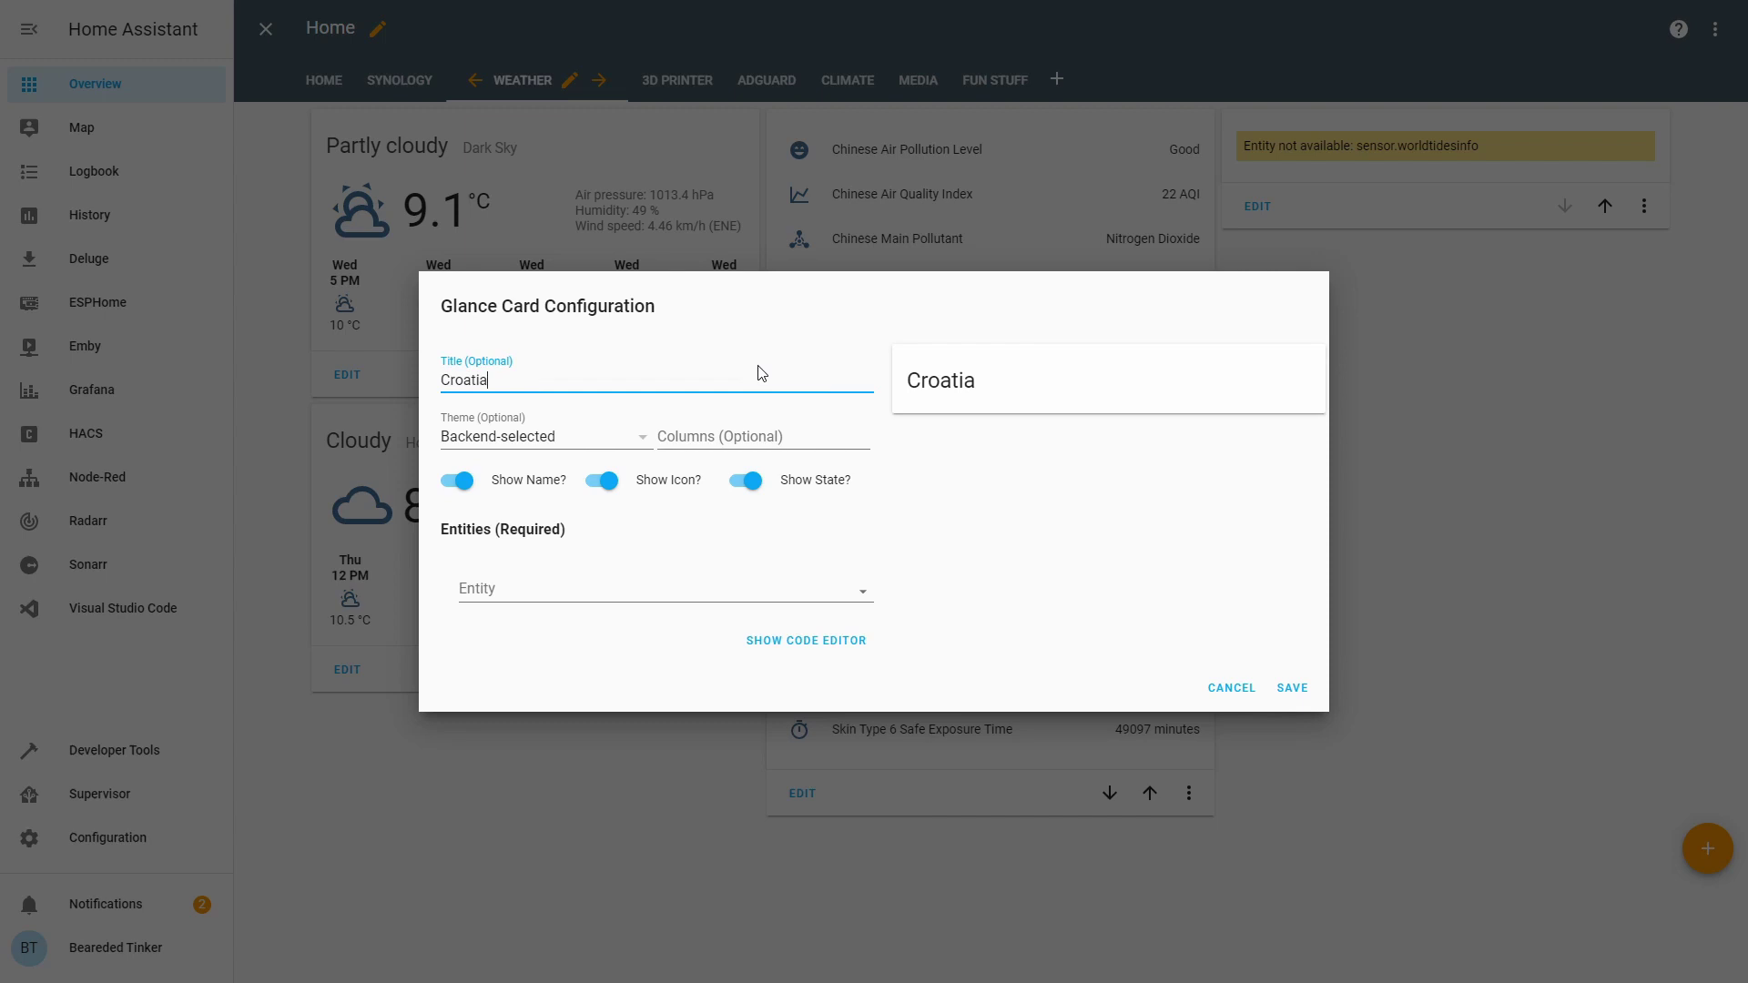
click(731, 579)
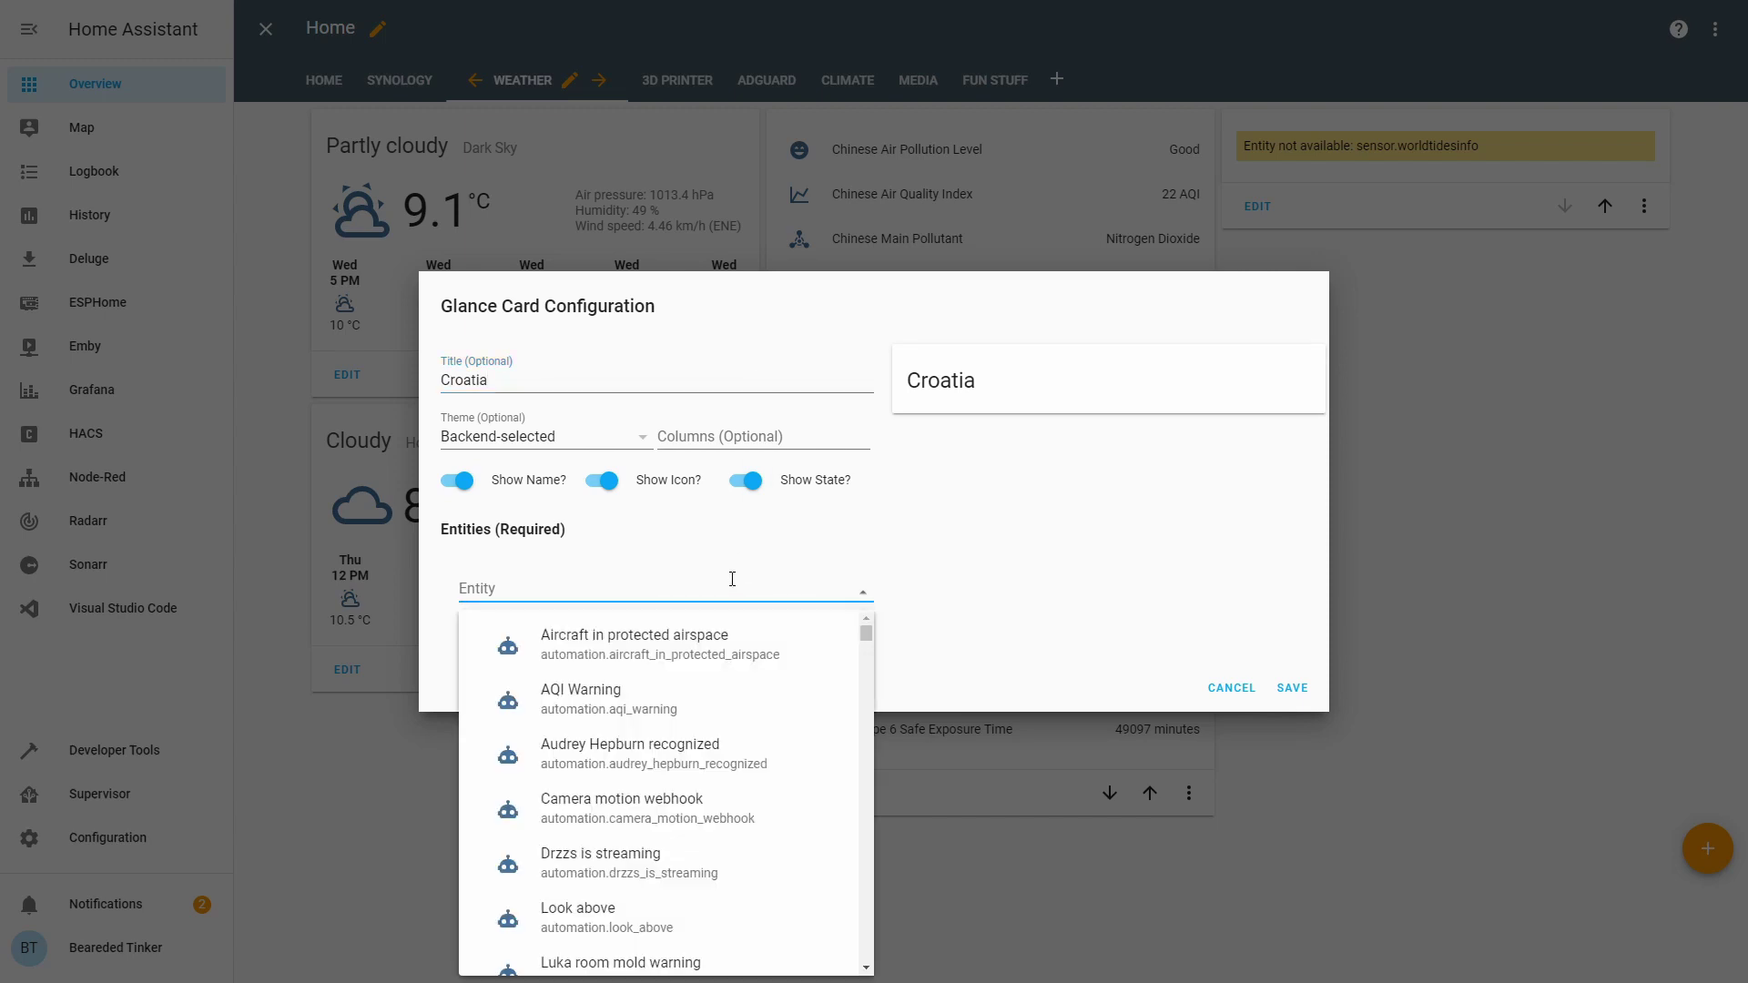
text(corona)
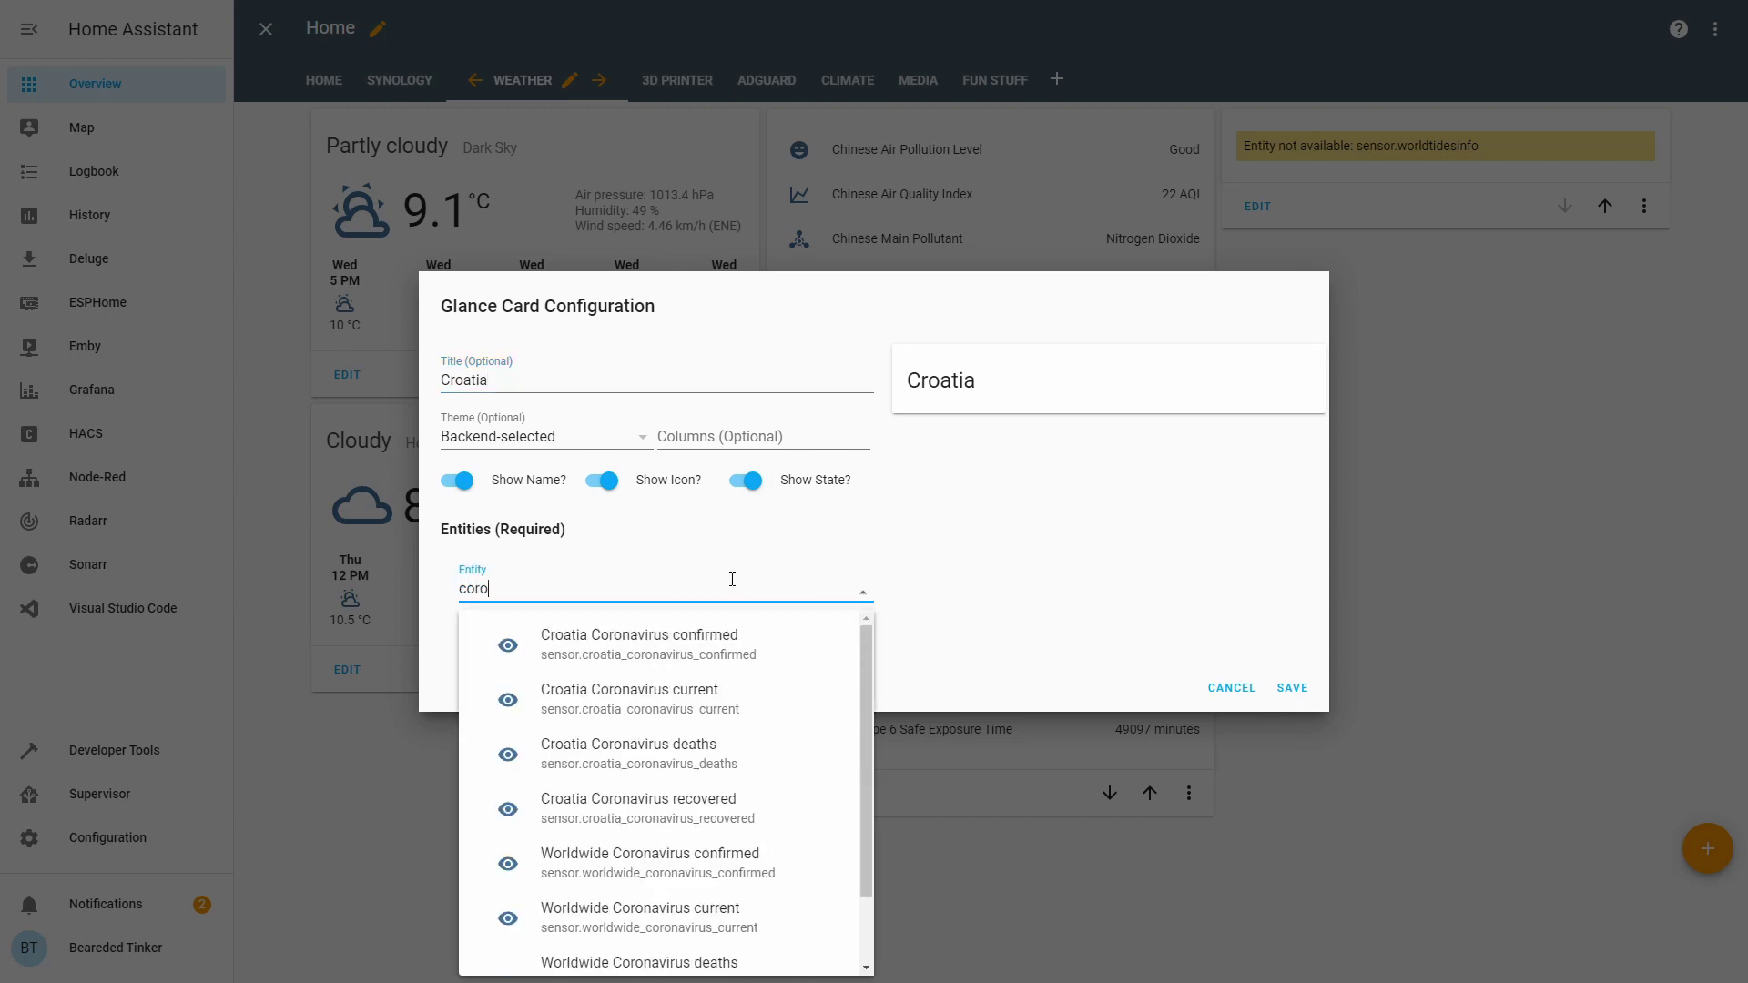
click(722, 636)
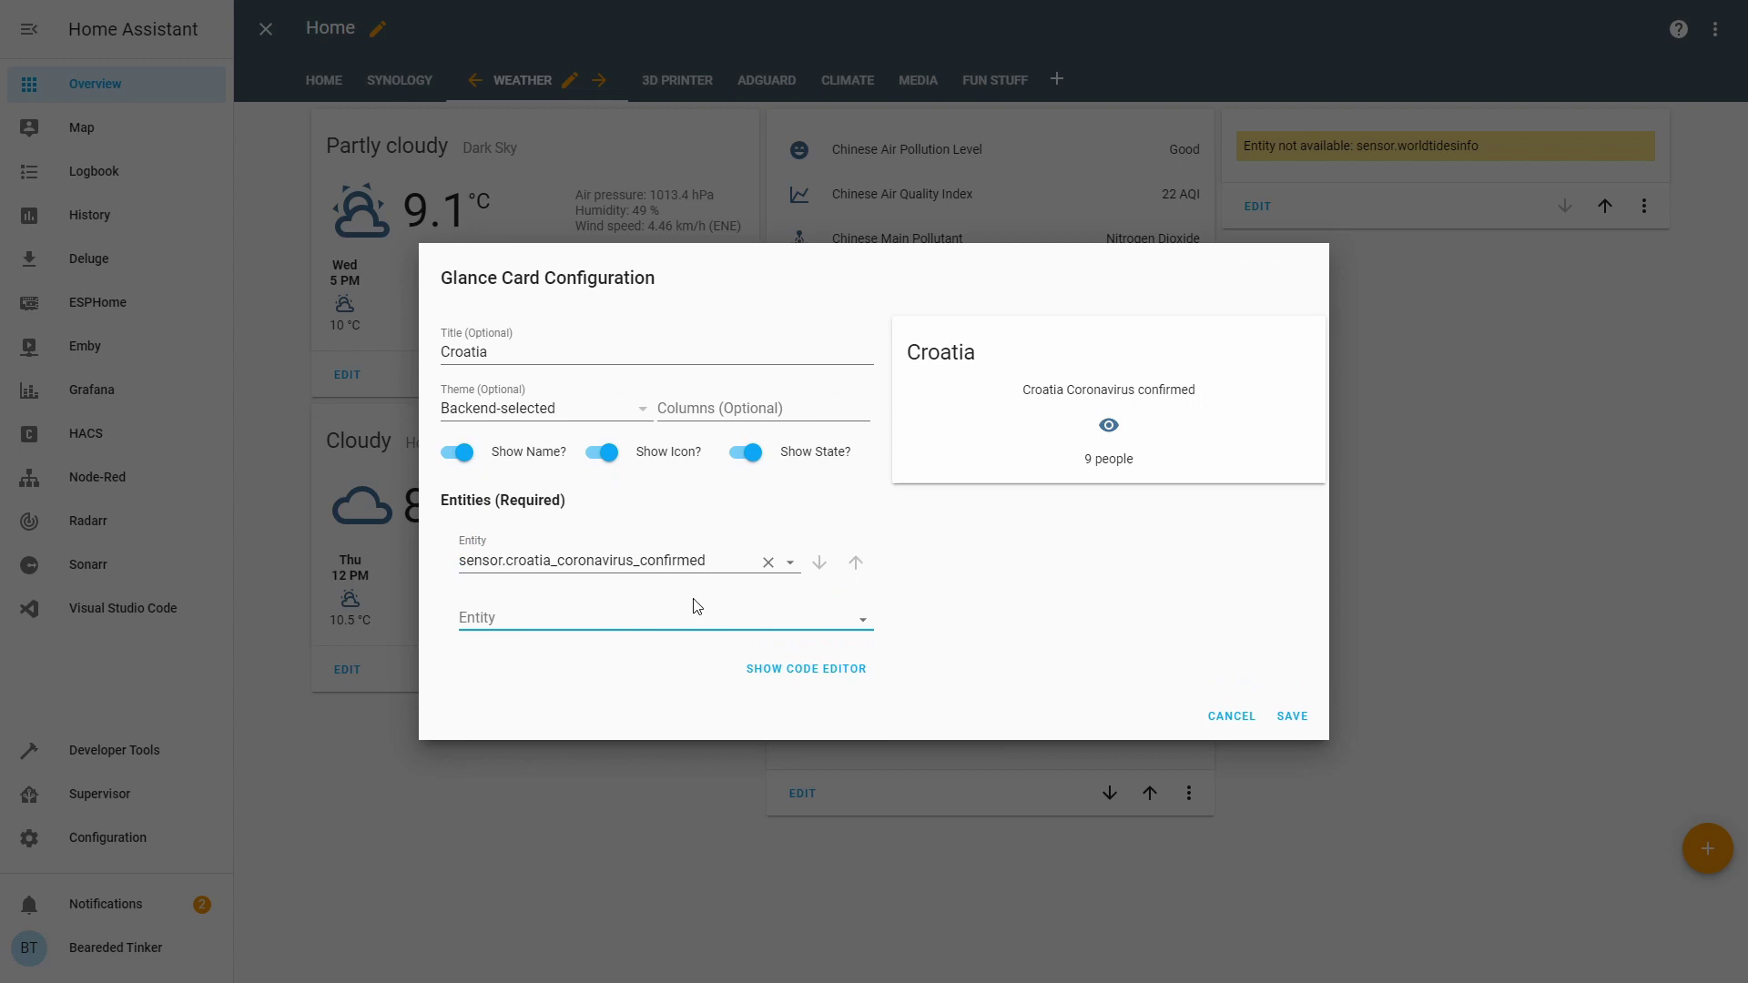
text(croa)
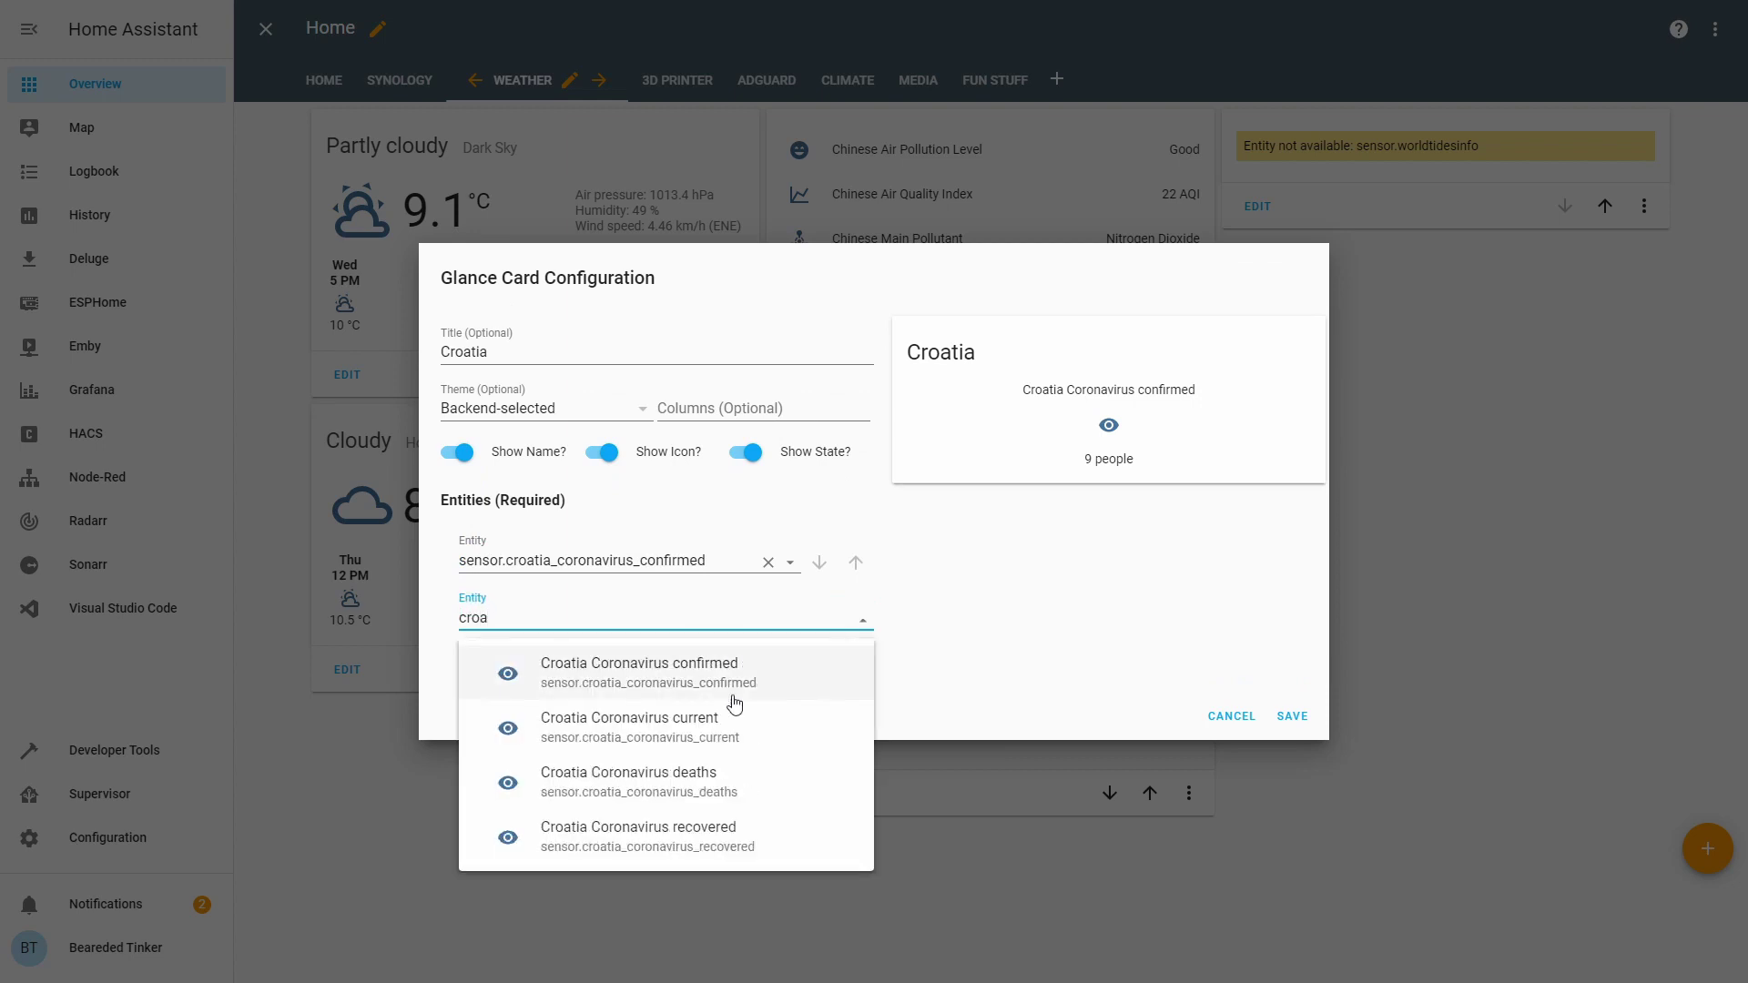
click(729, 724)
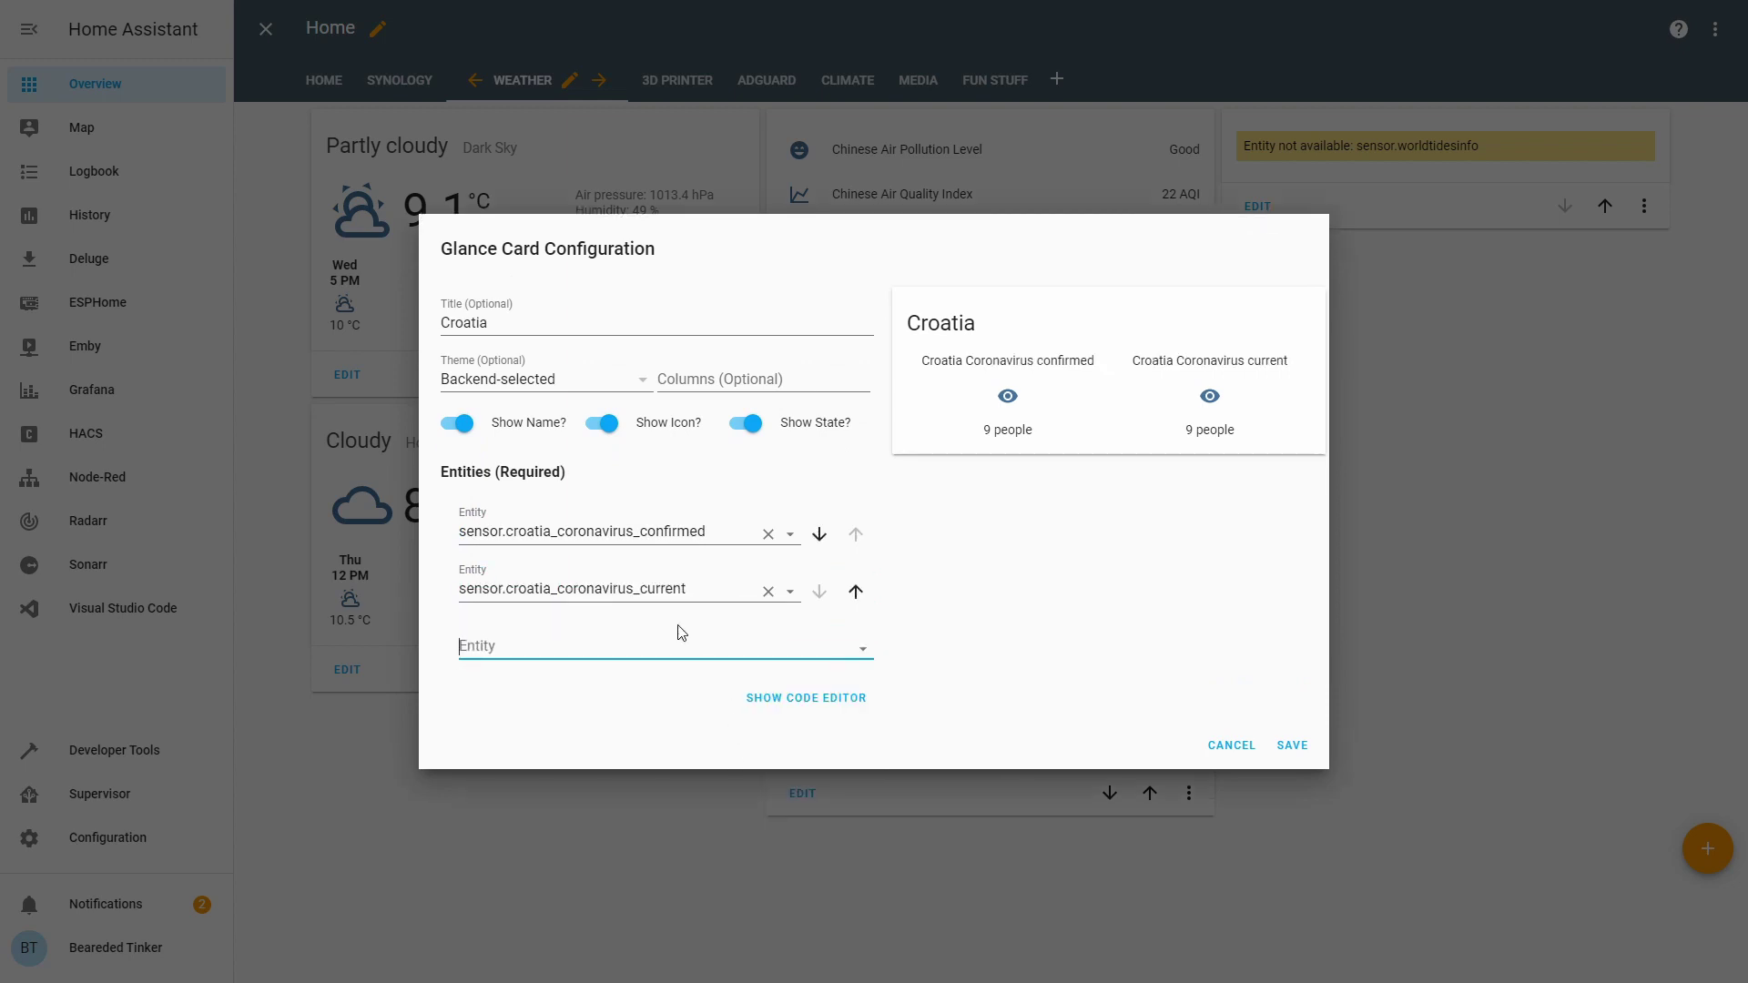
text(croat)
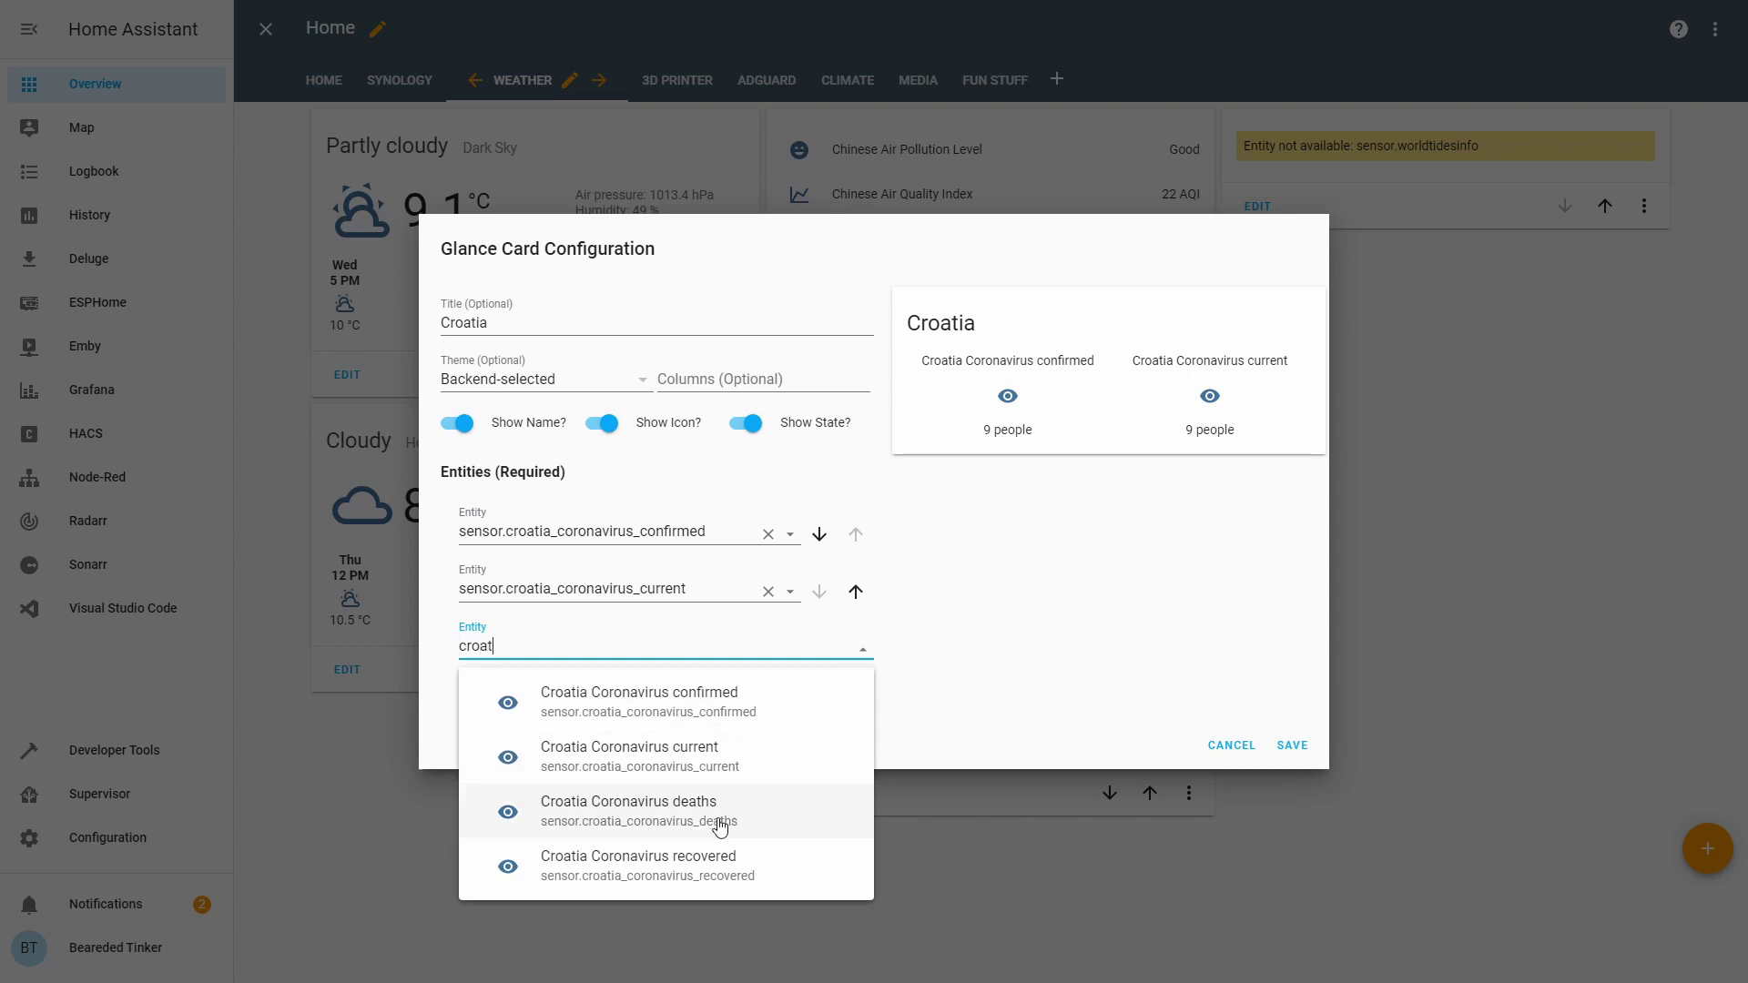
click(720, 813)
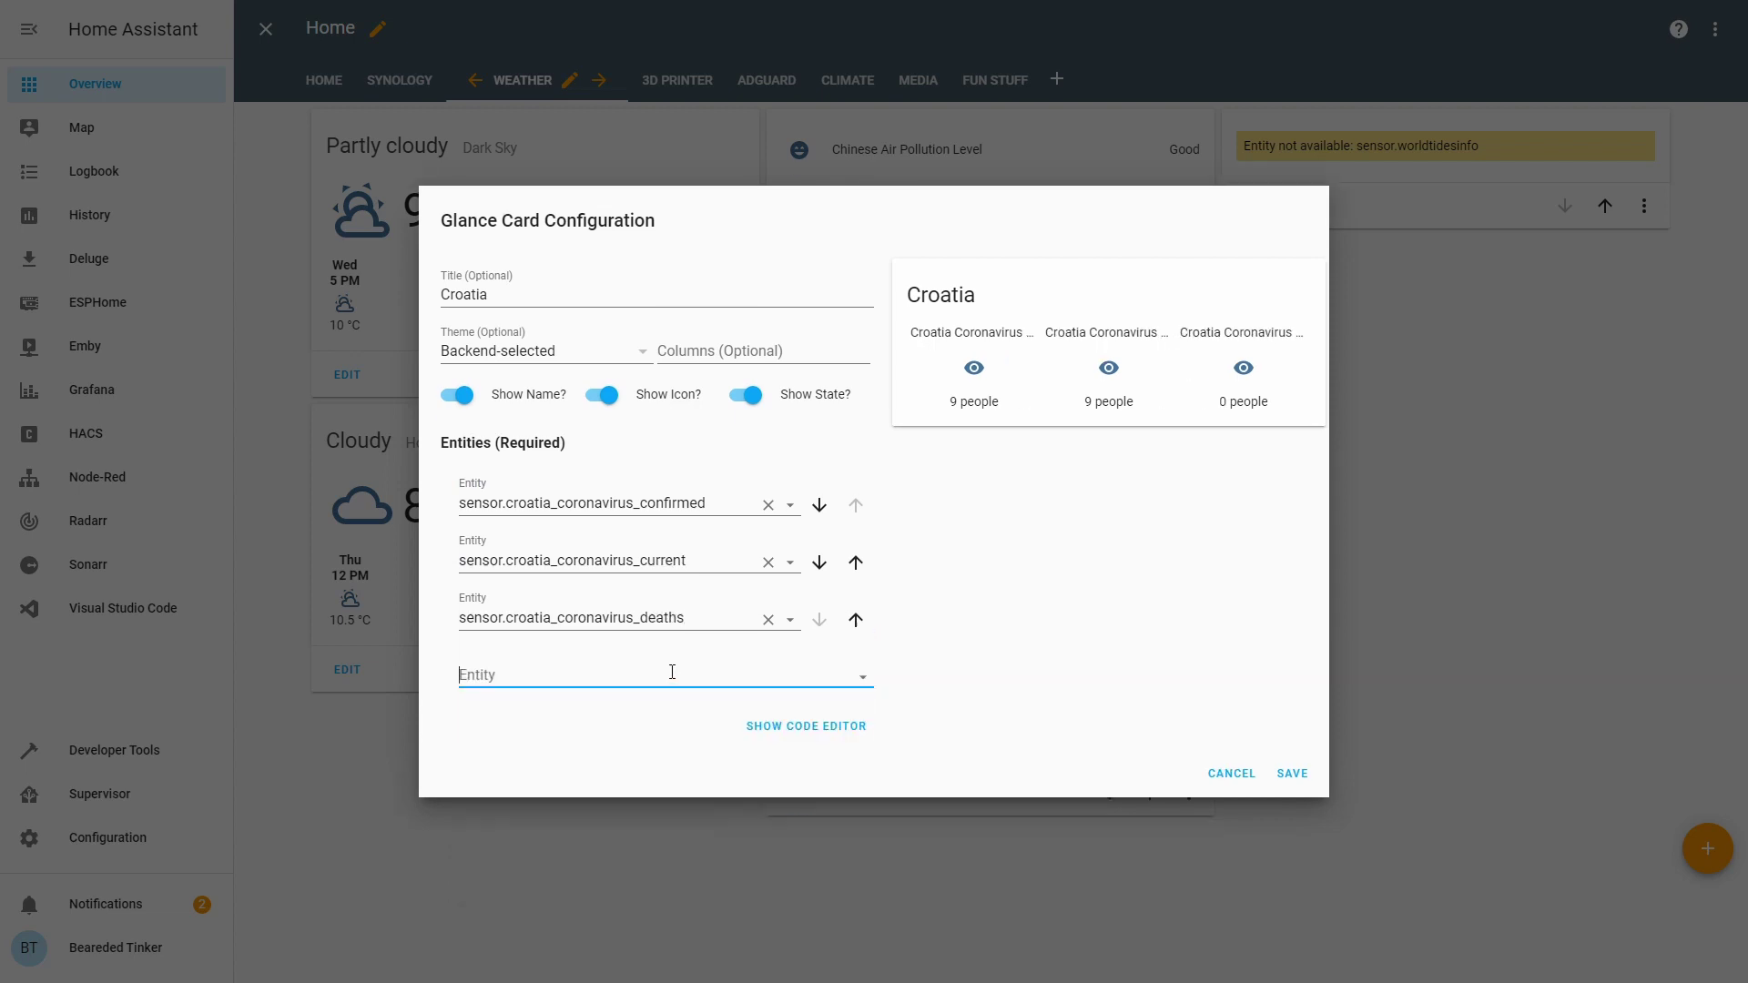
text(croat)
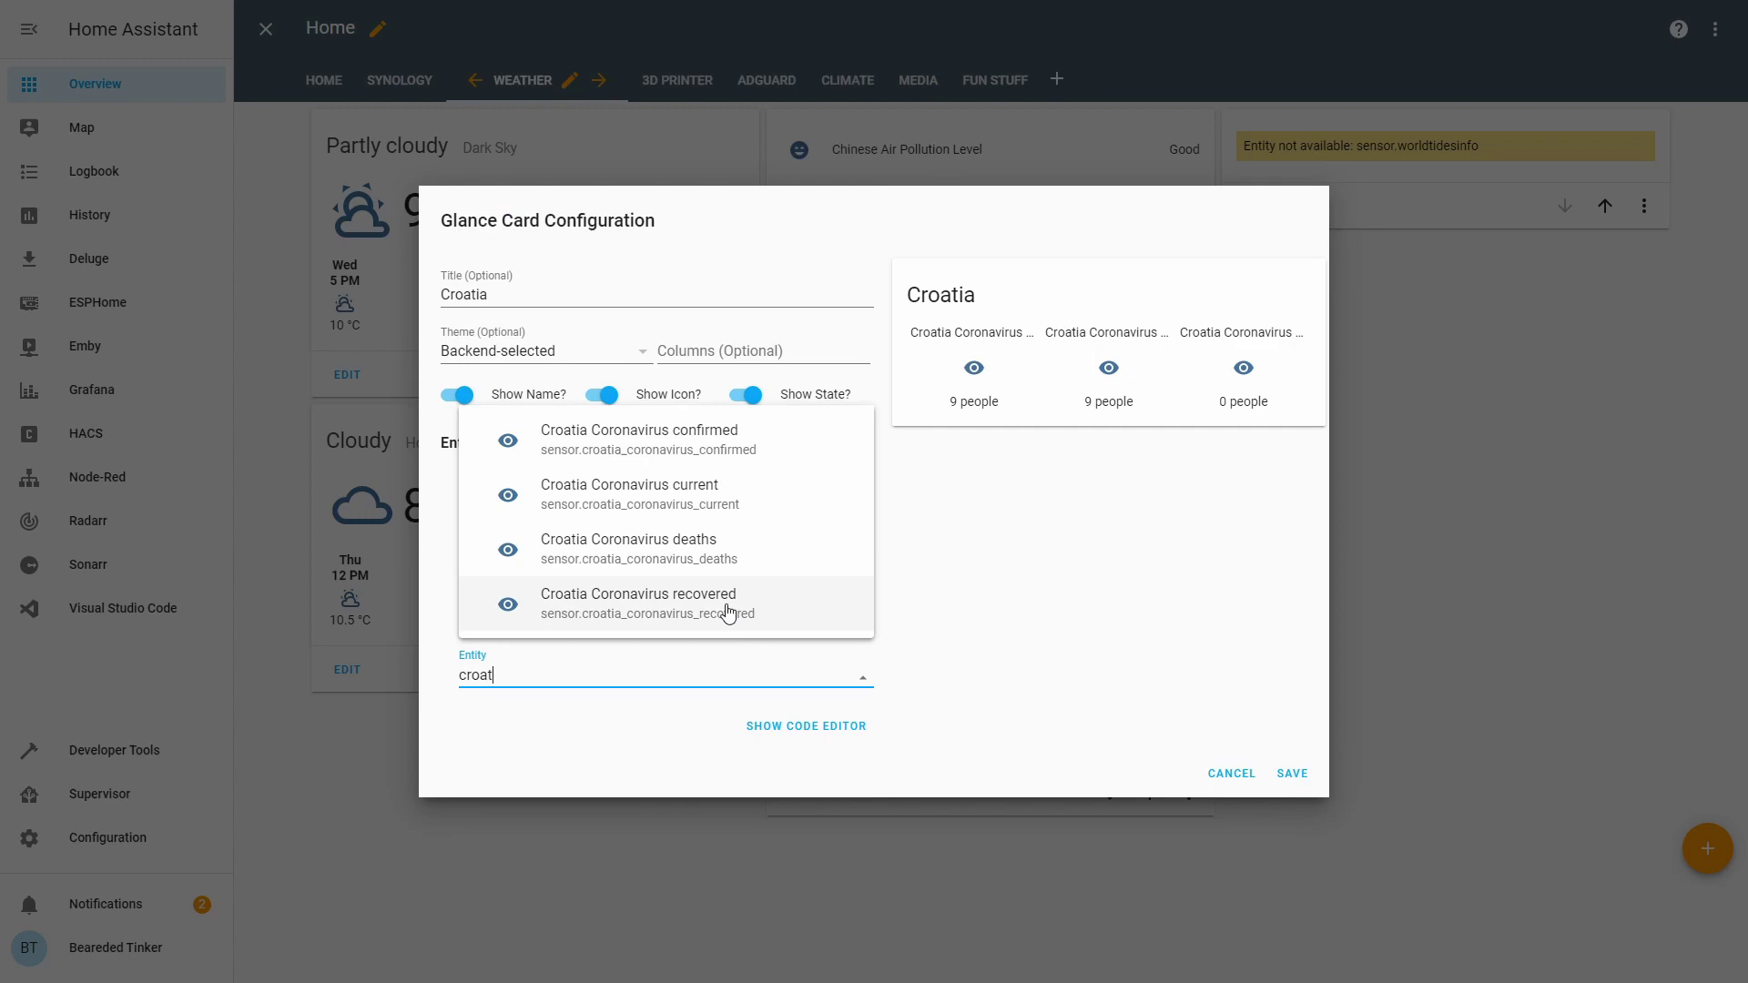
click(729, 608)
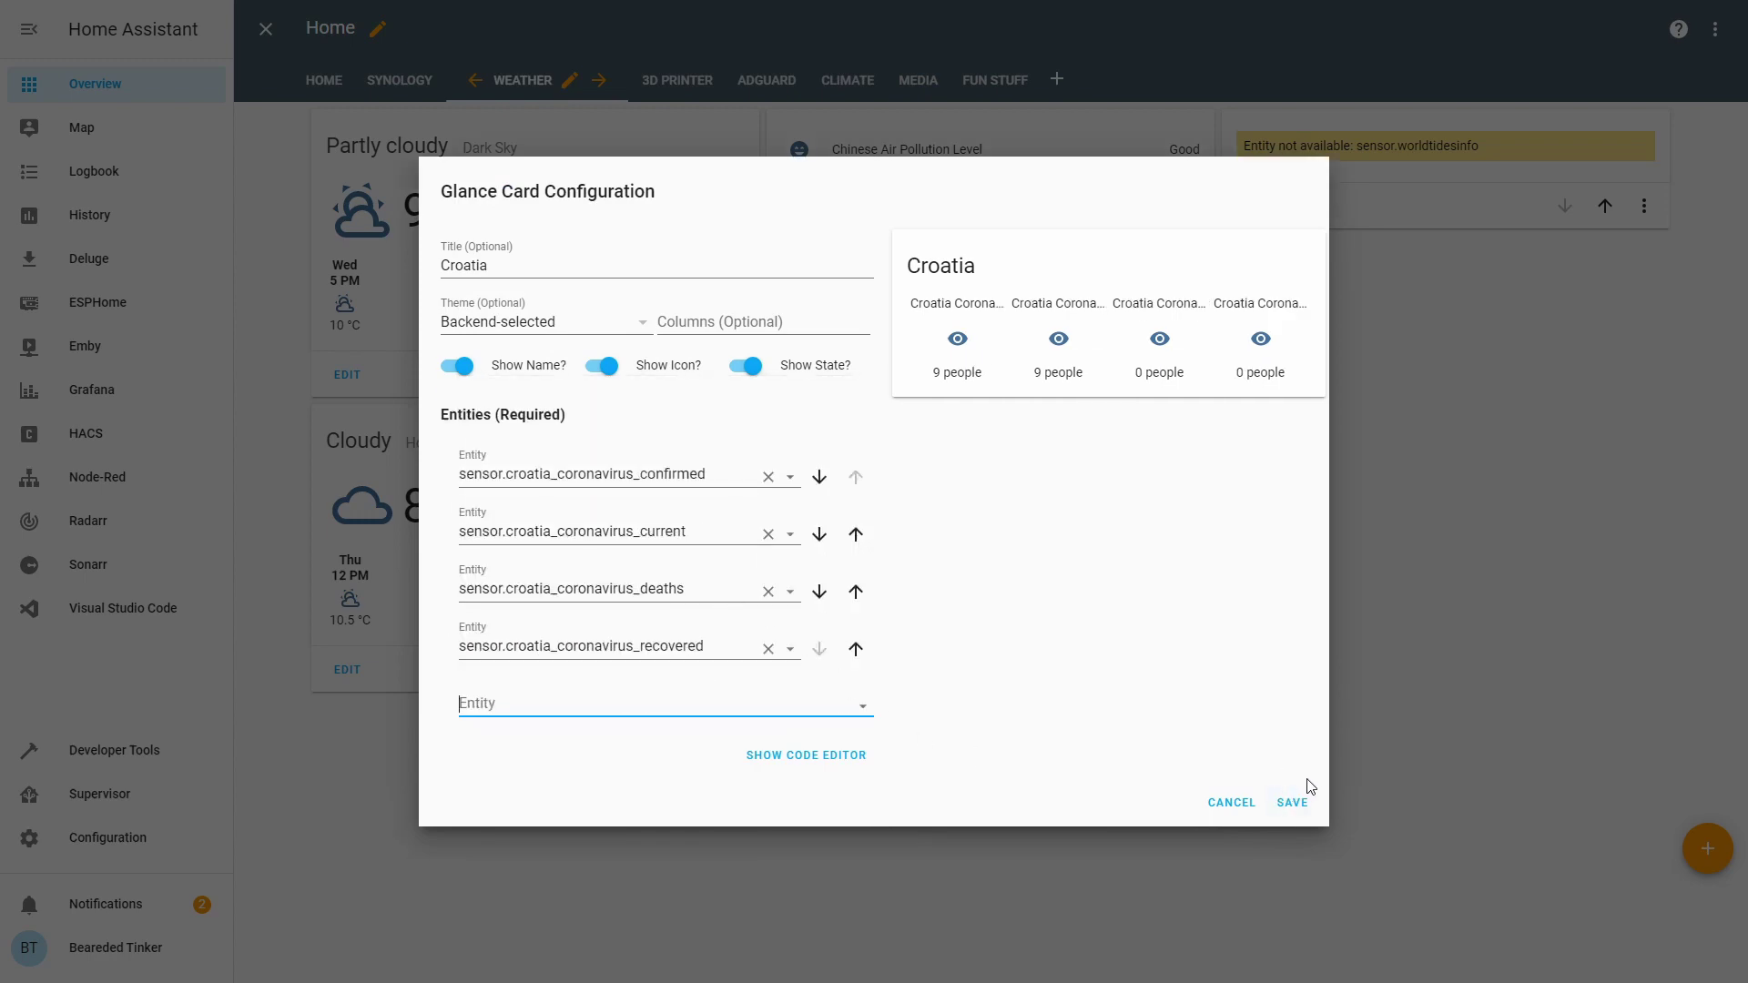
click(1291, 803)
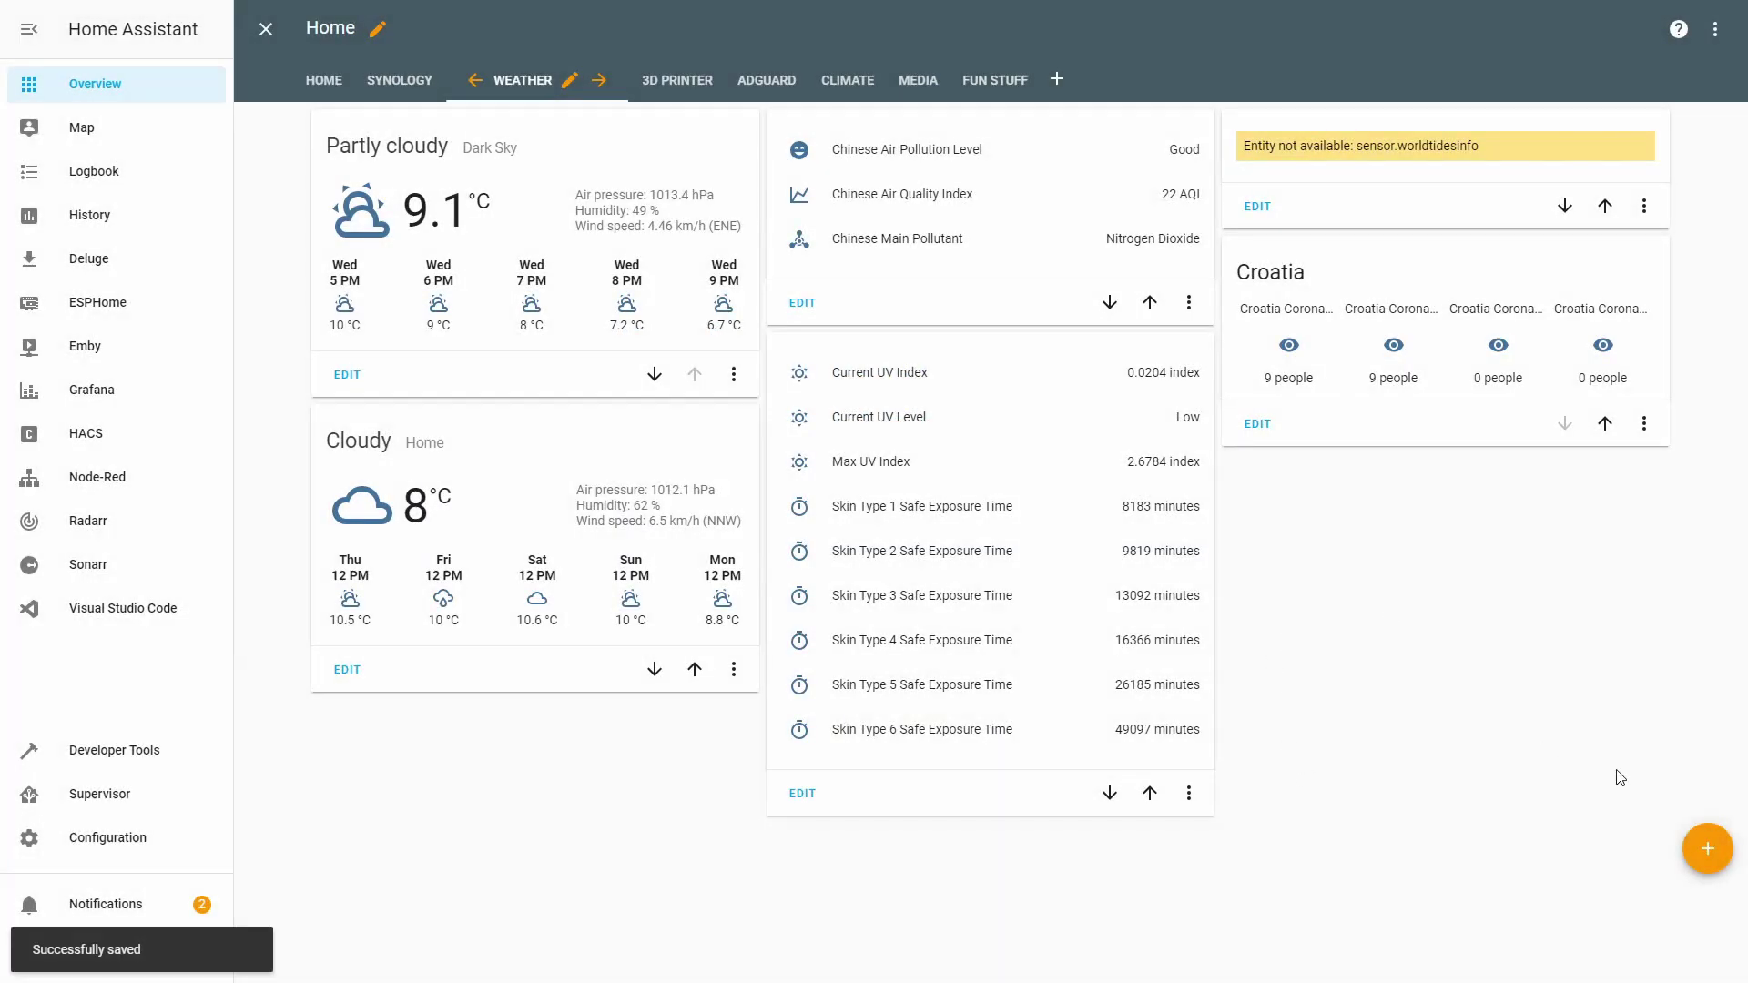
- Add another glance card titled WorldWide
click(1708, 851)
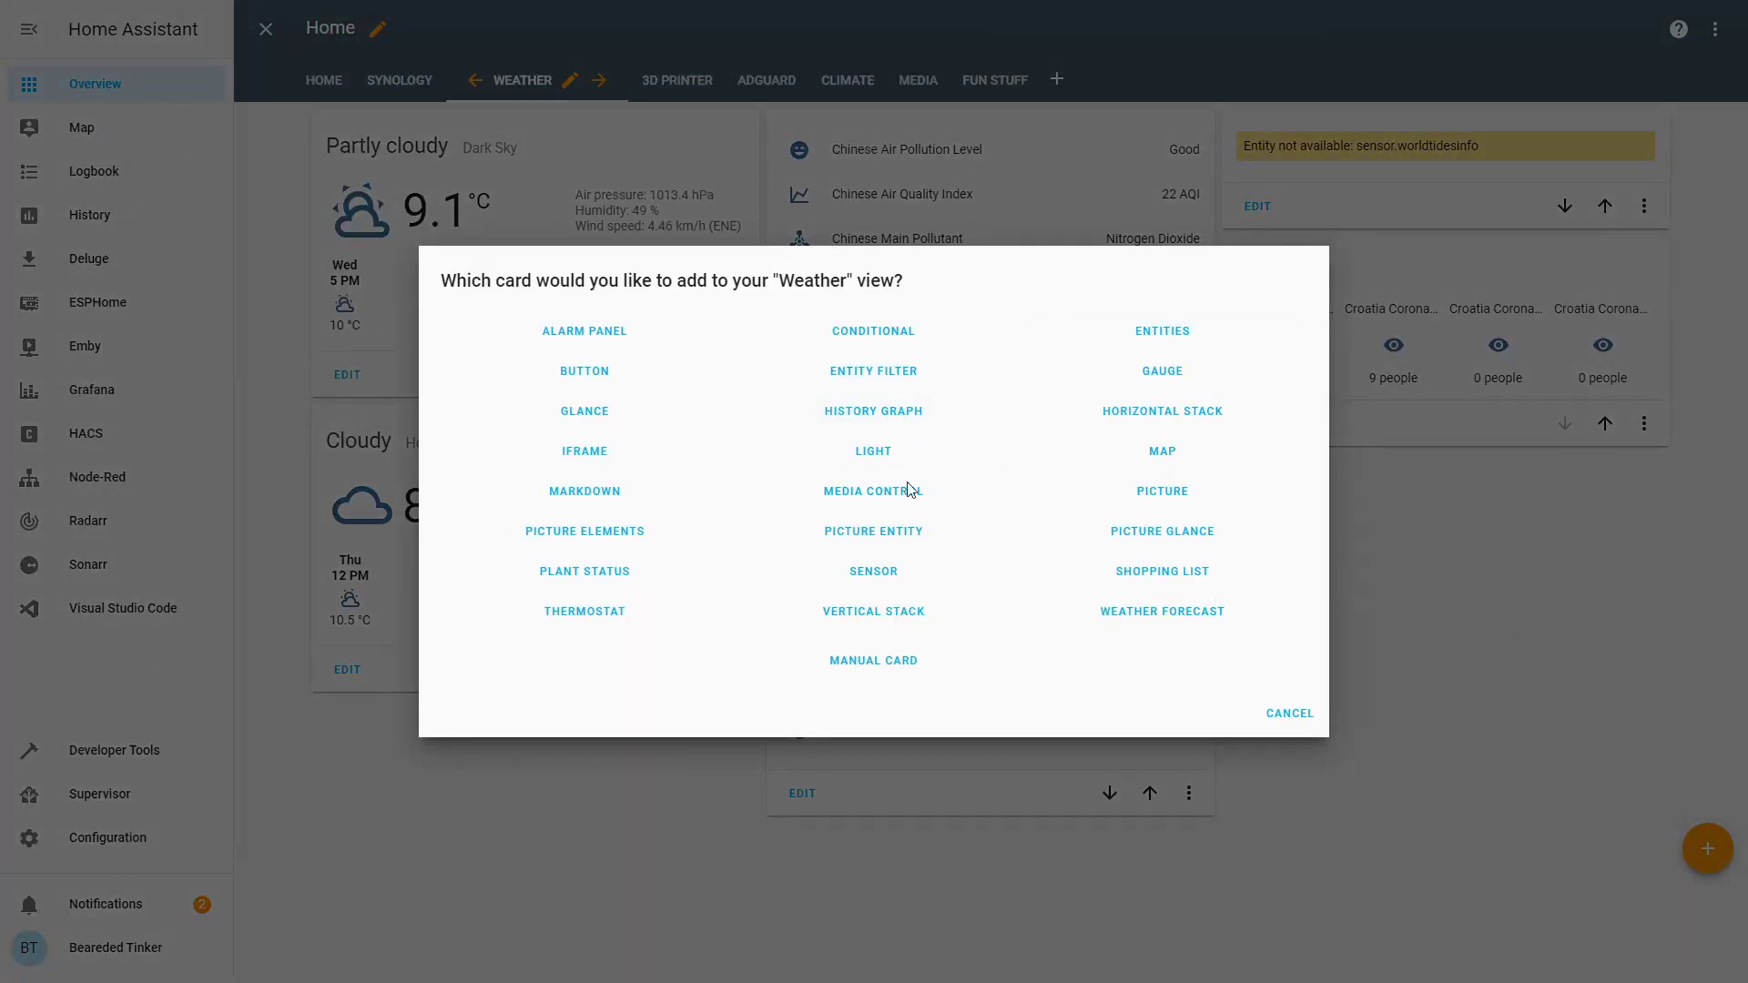
click(607, 423)
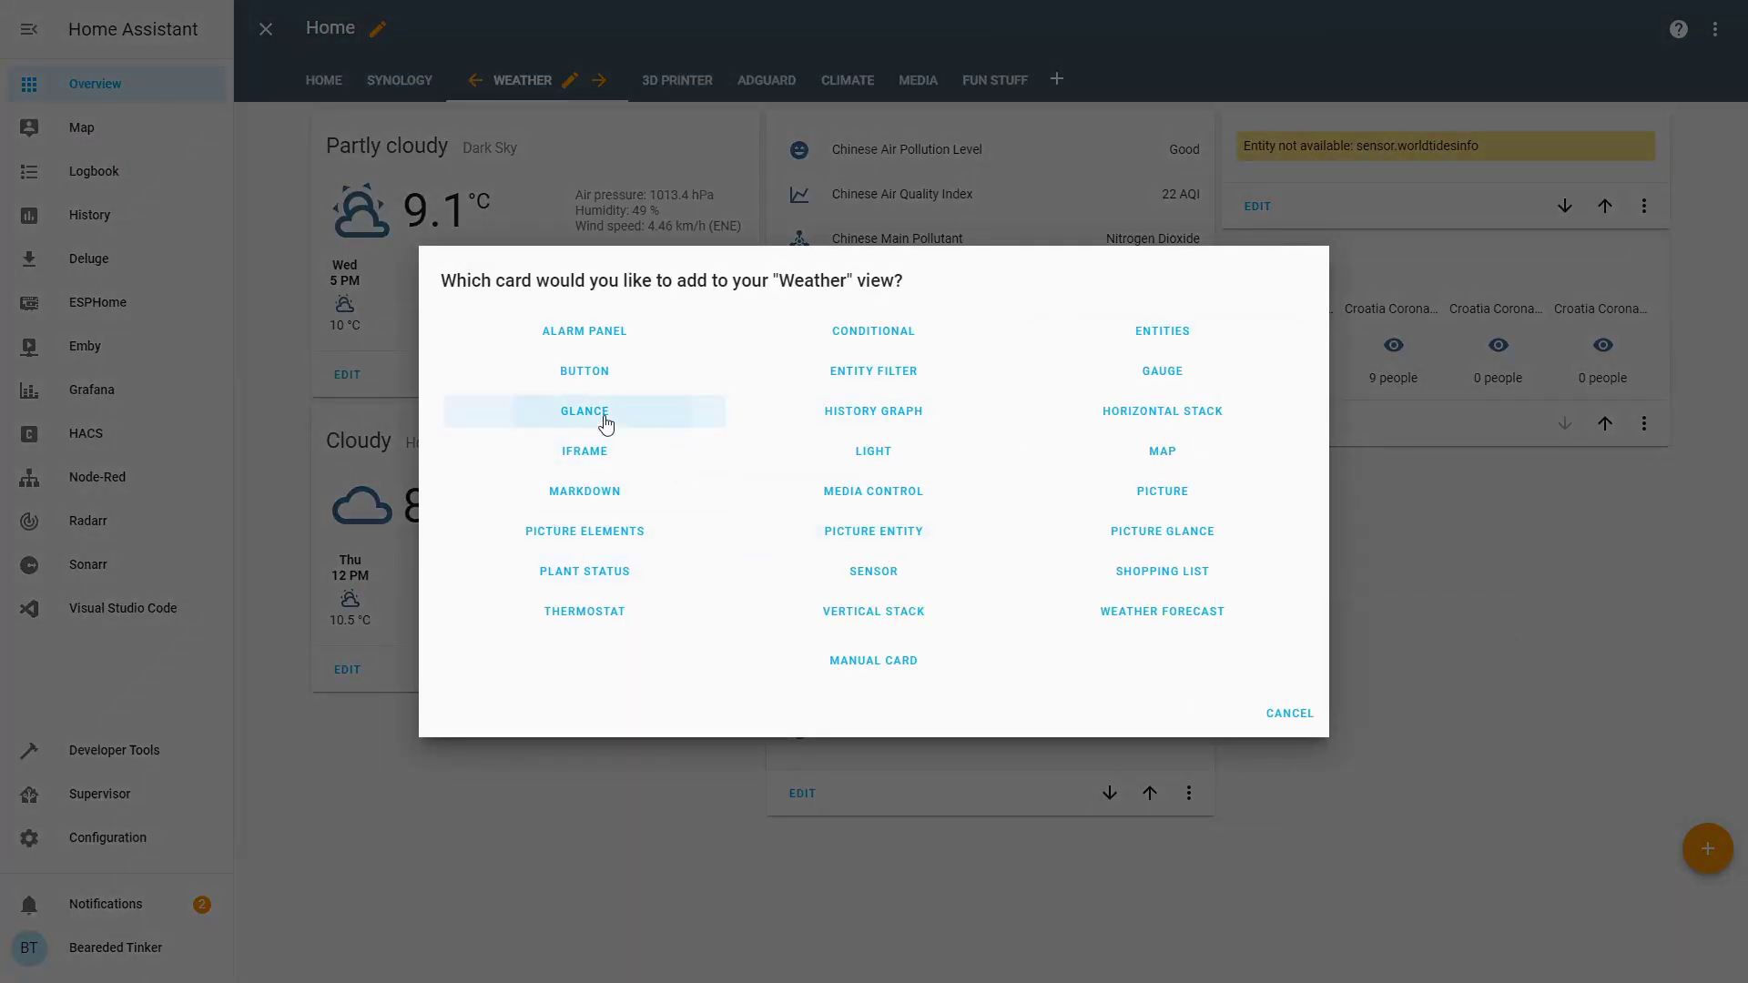
click(637, 379)
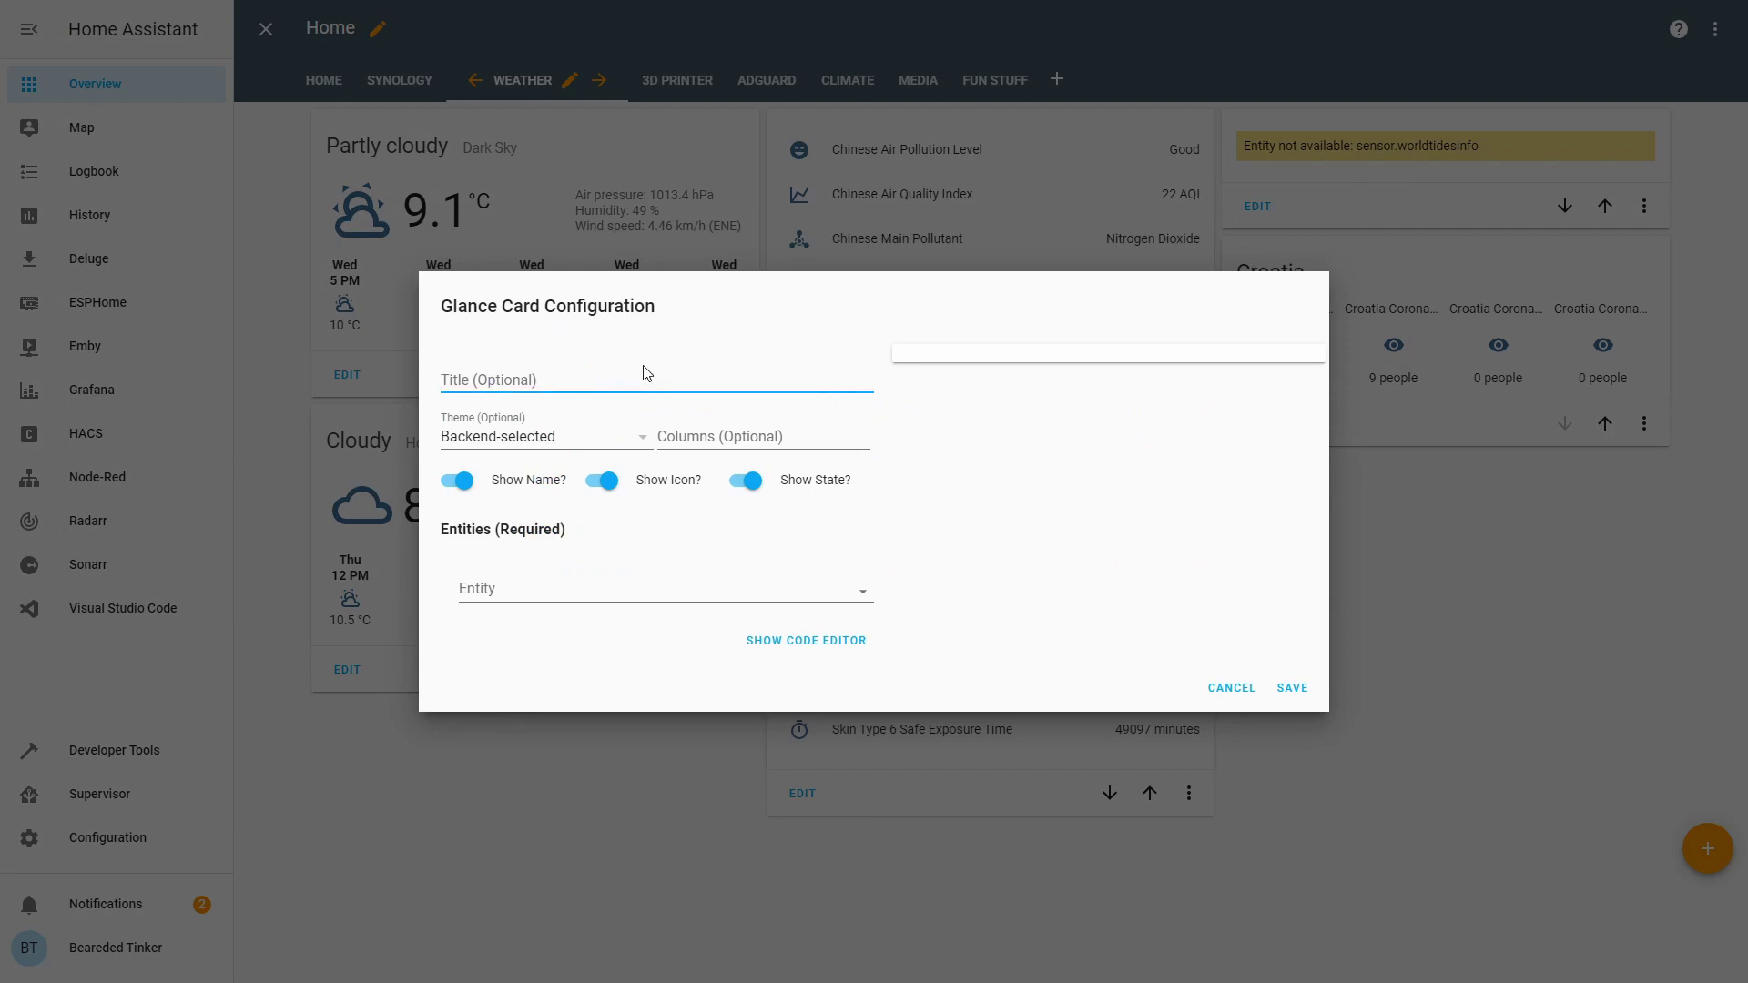
text(WorldWide)
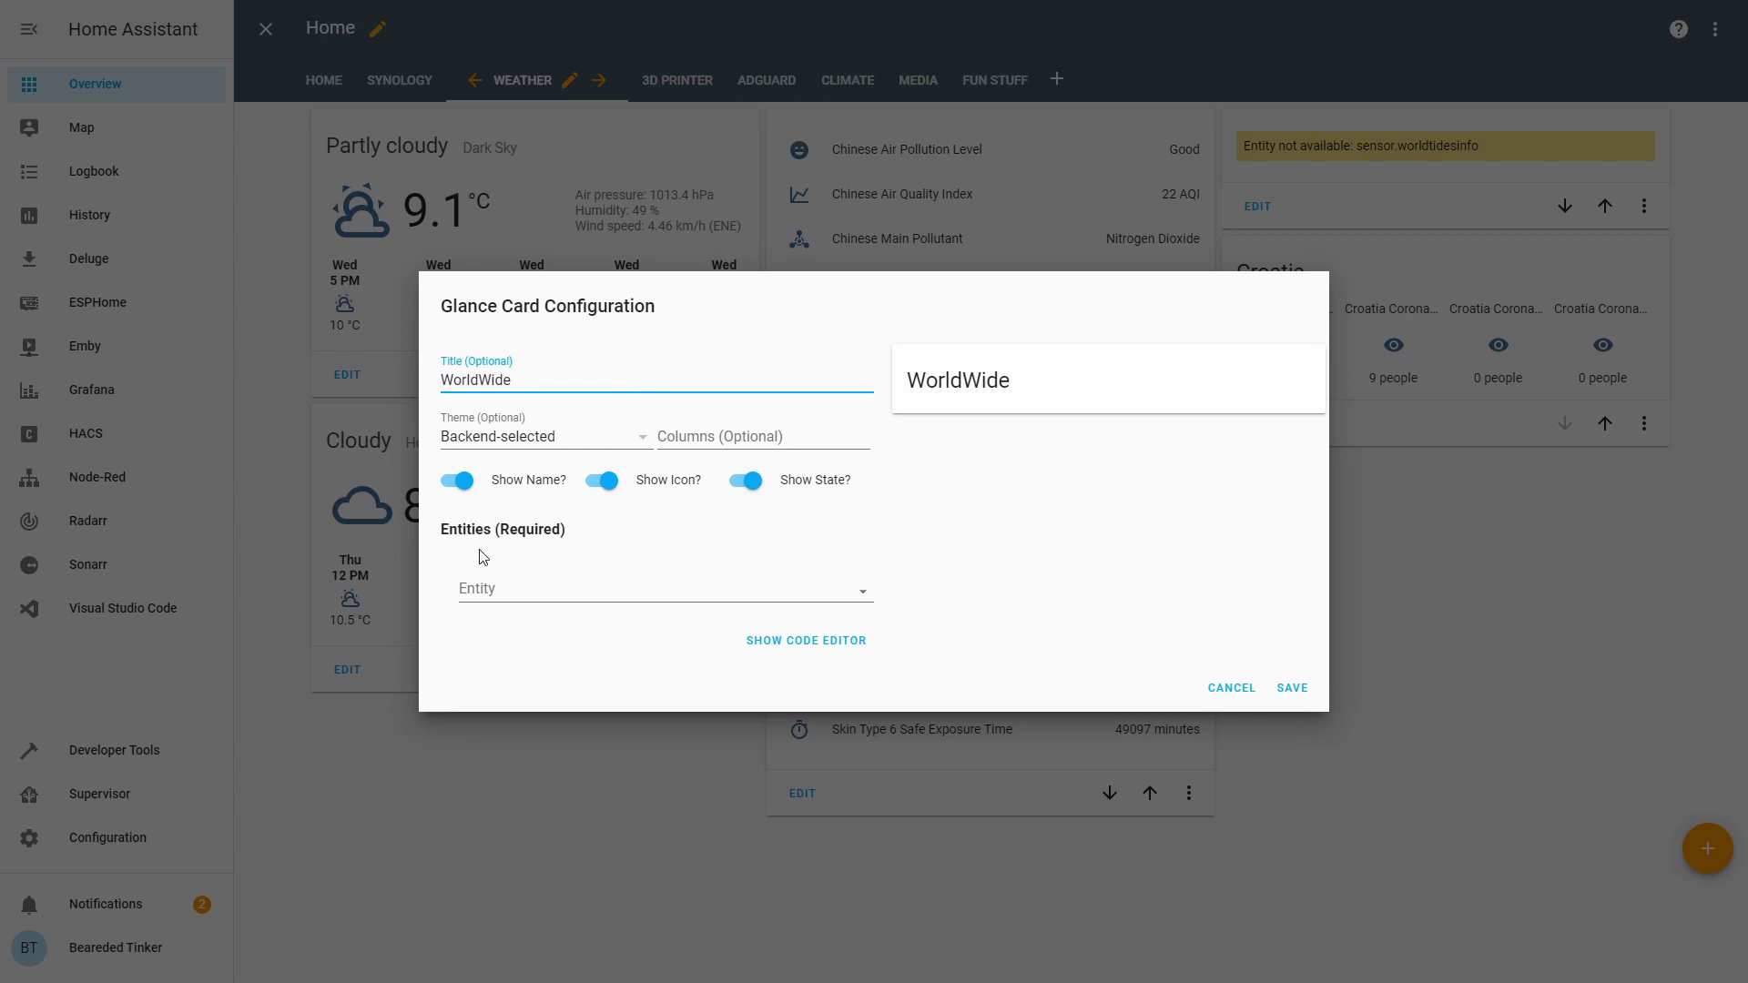
- Add the Worldwide confirmed, current, deaths and recovered sensors and save the card
click(507, 587)
text(world)
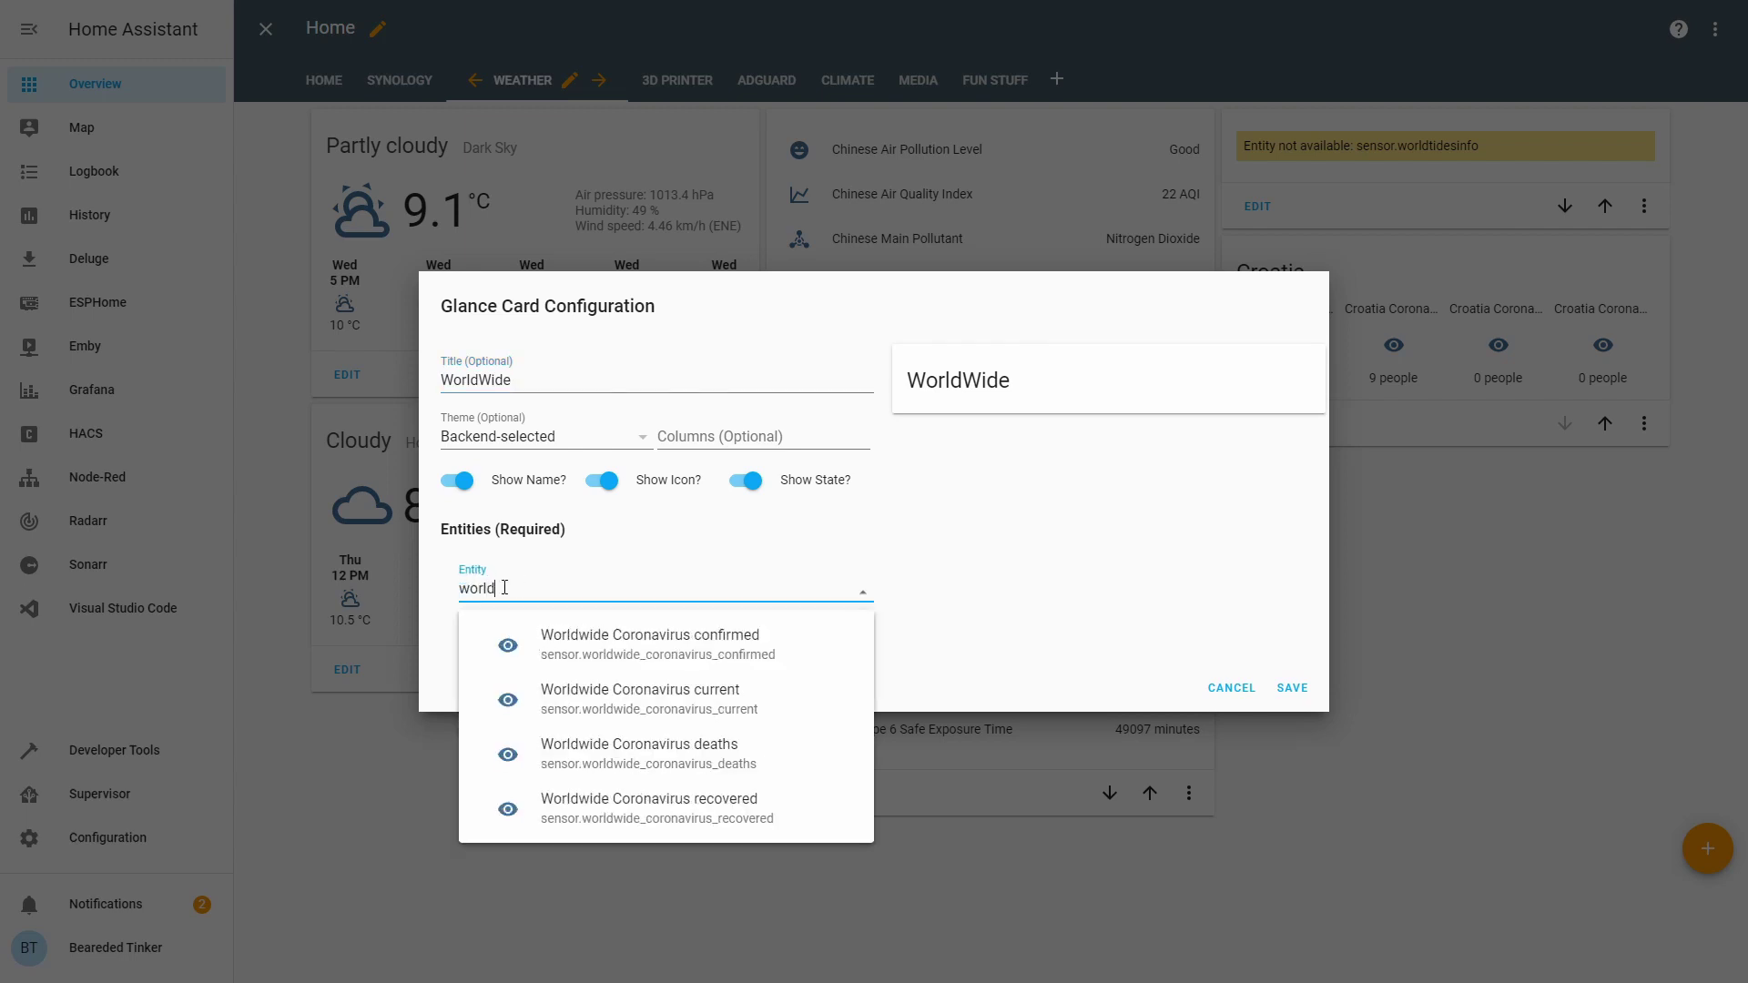
click(546, 649)
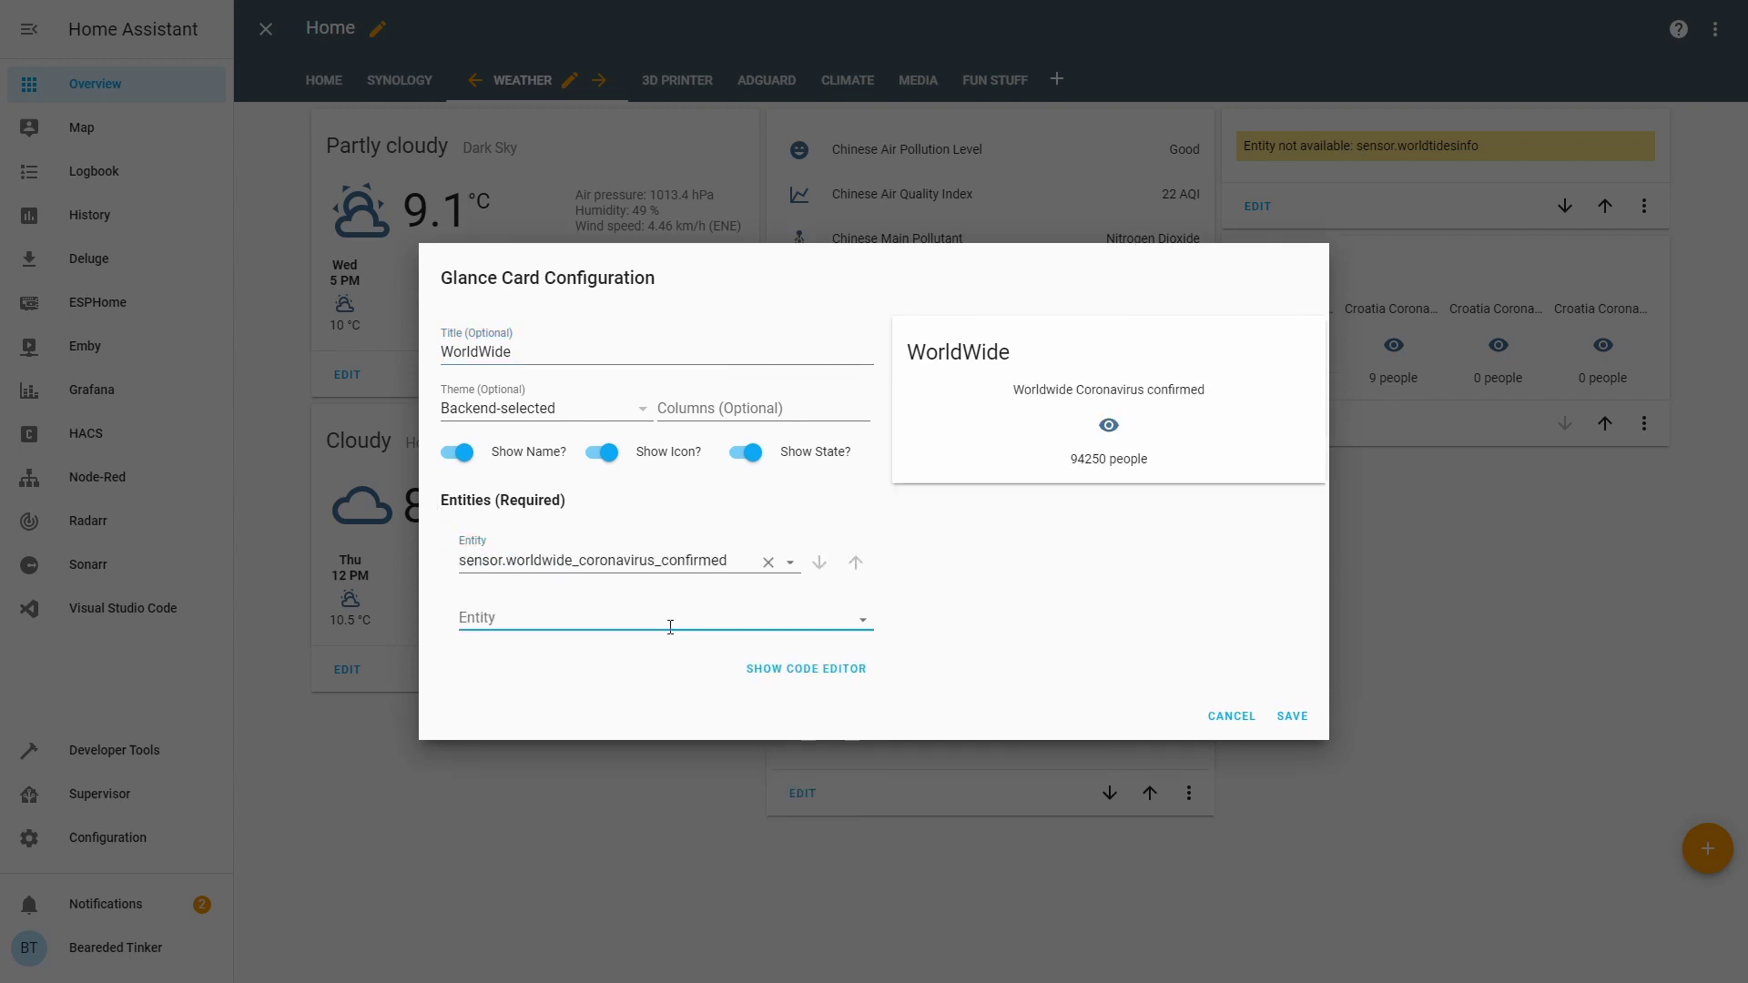
text(wor)
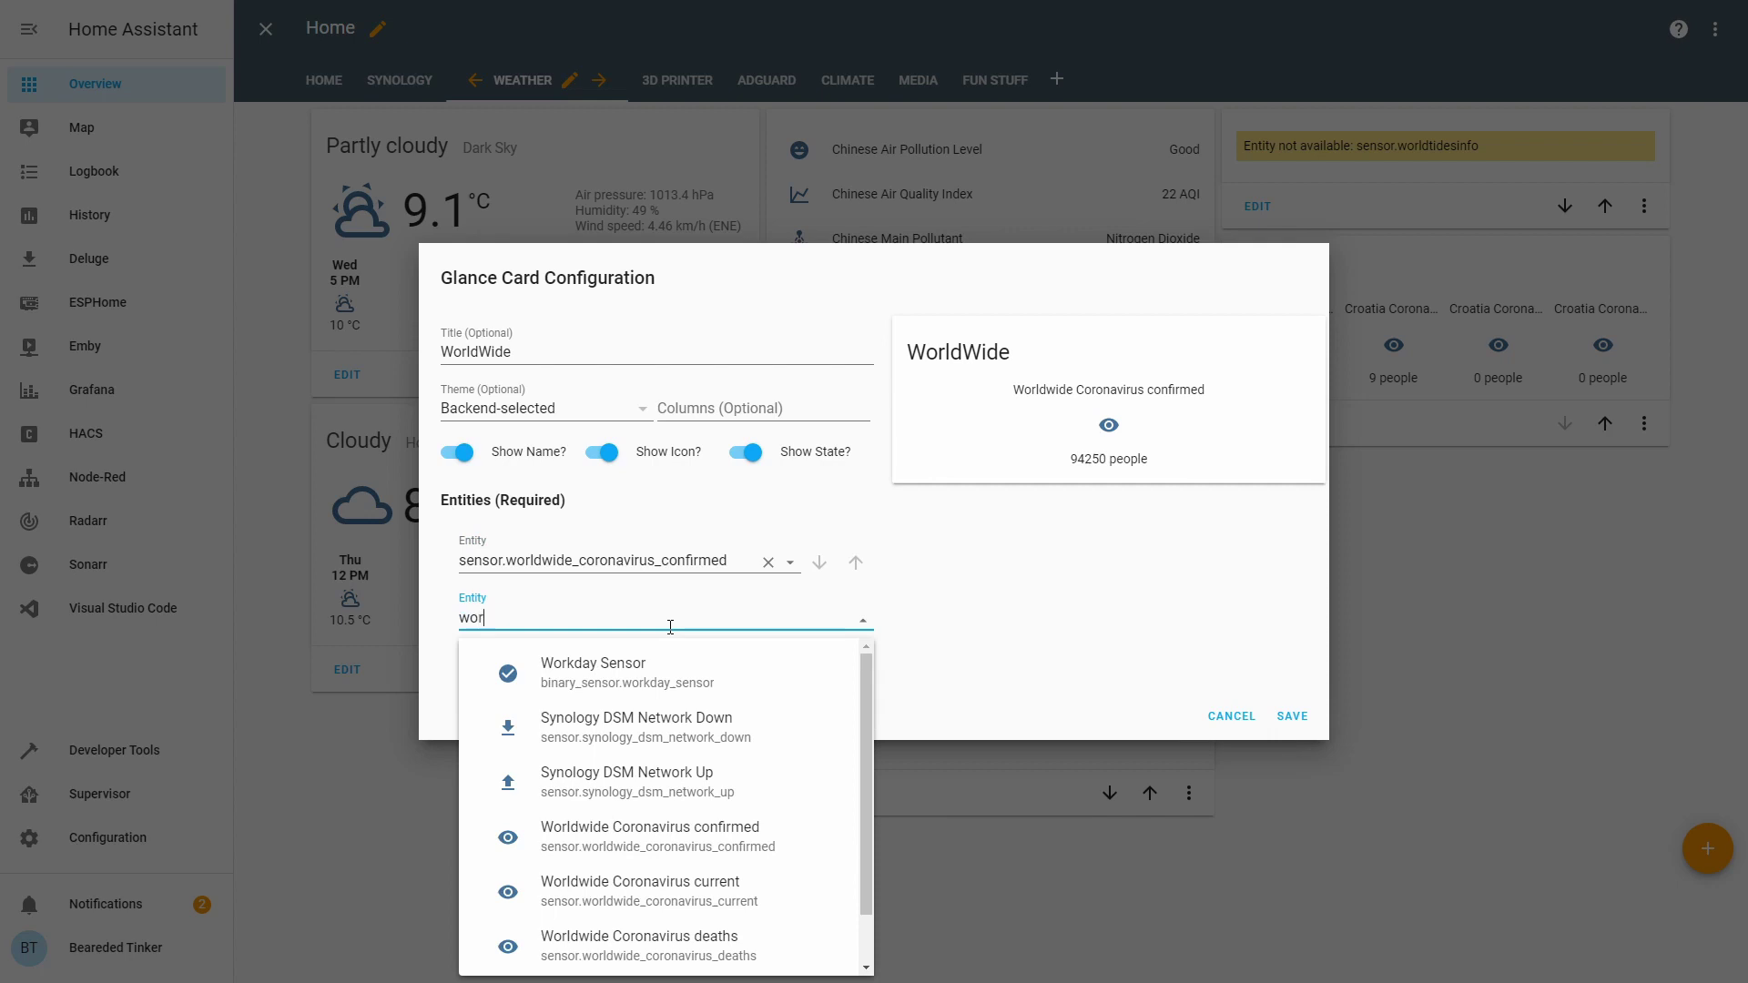
text(ld)
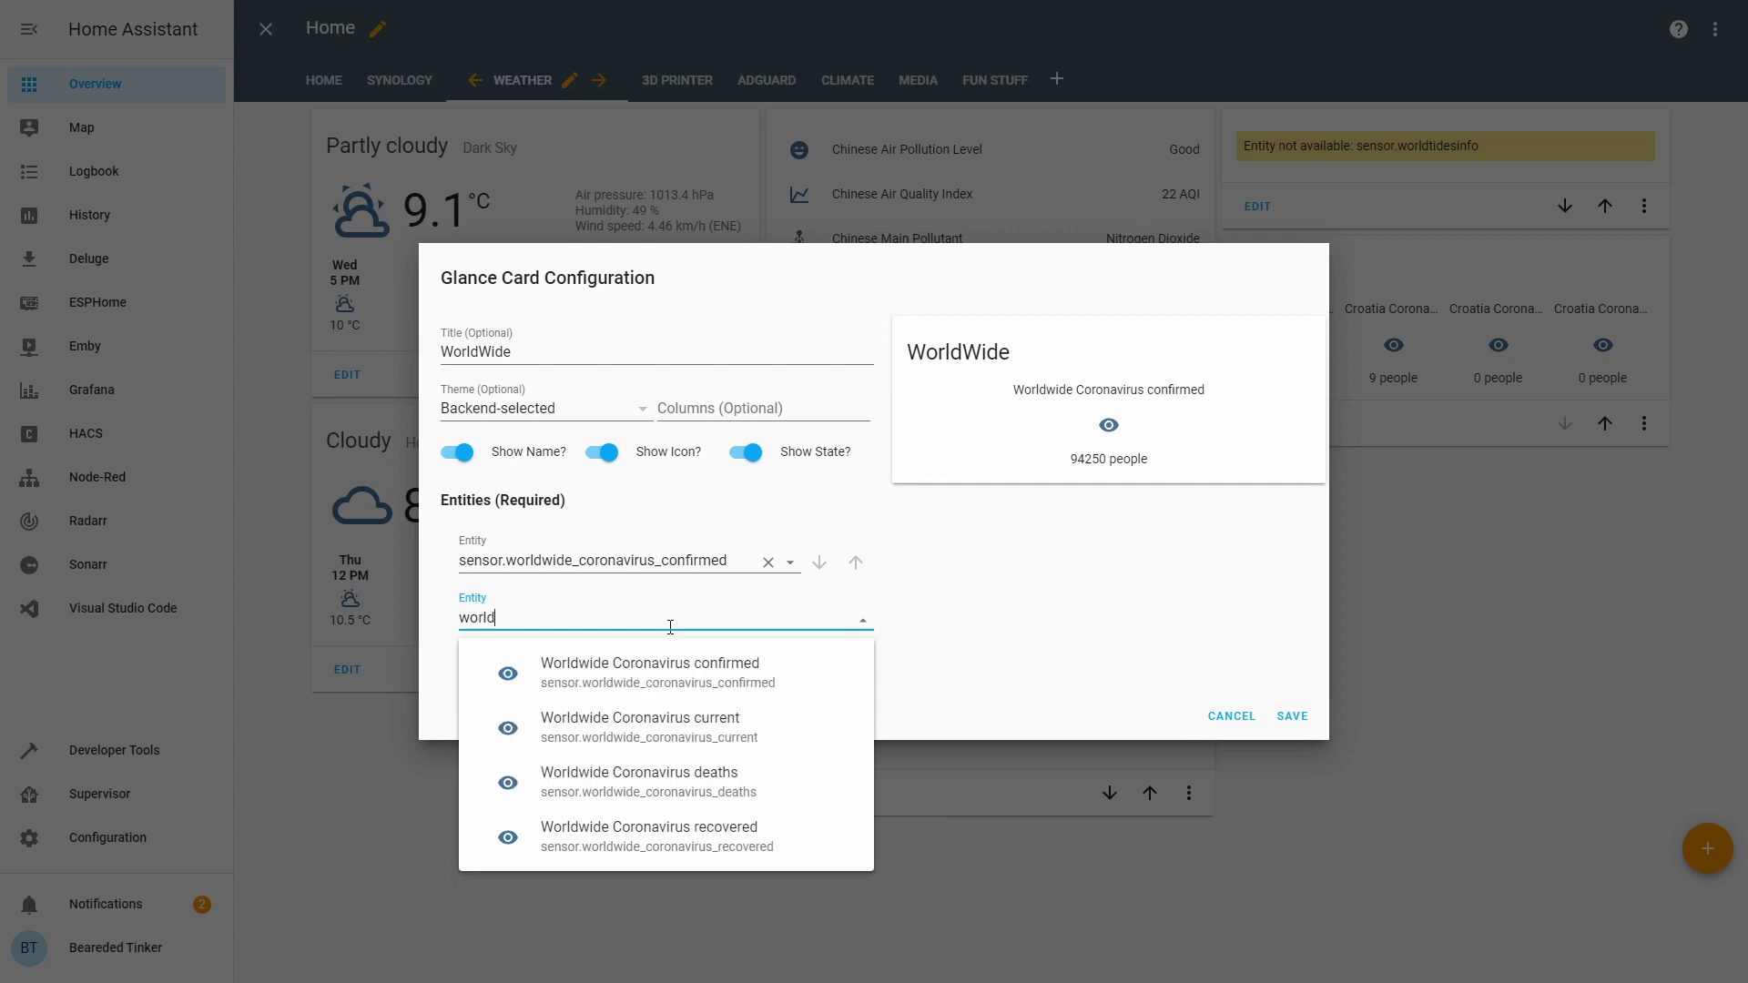
click(737, 725)
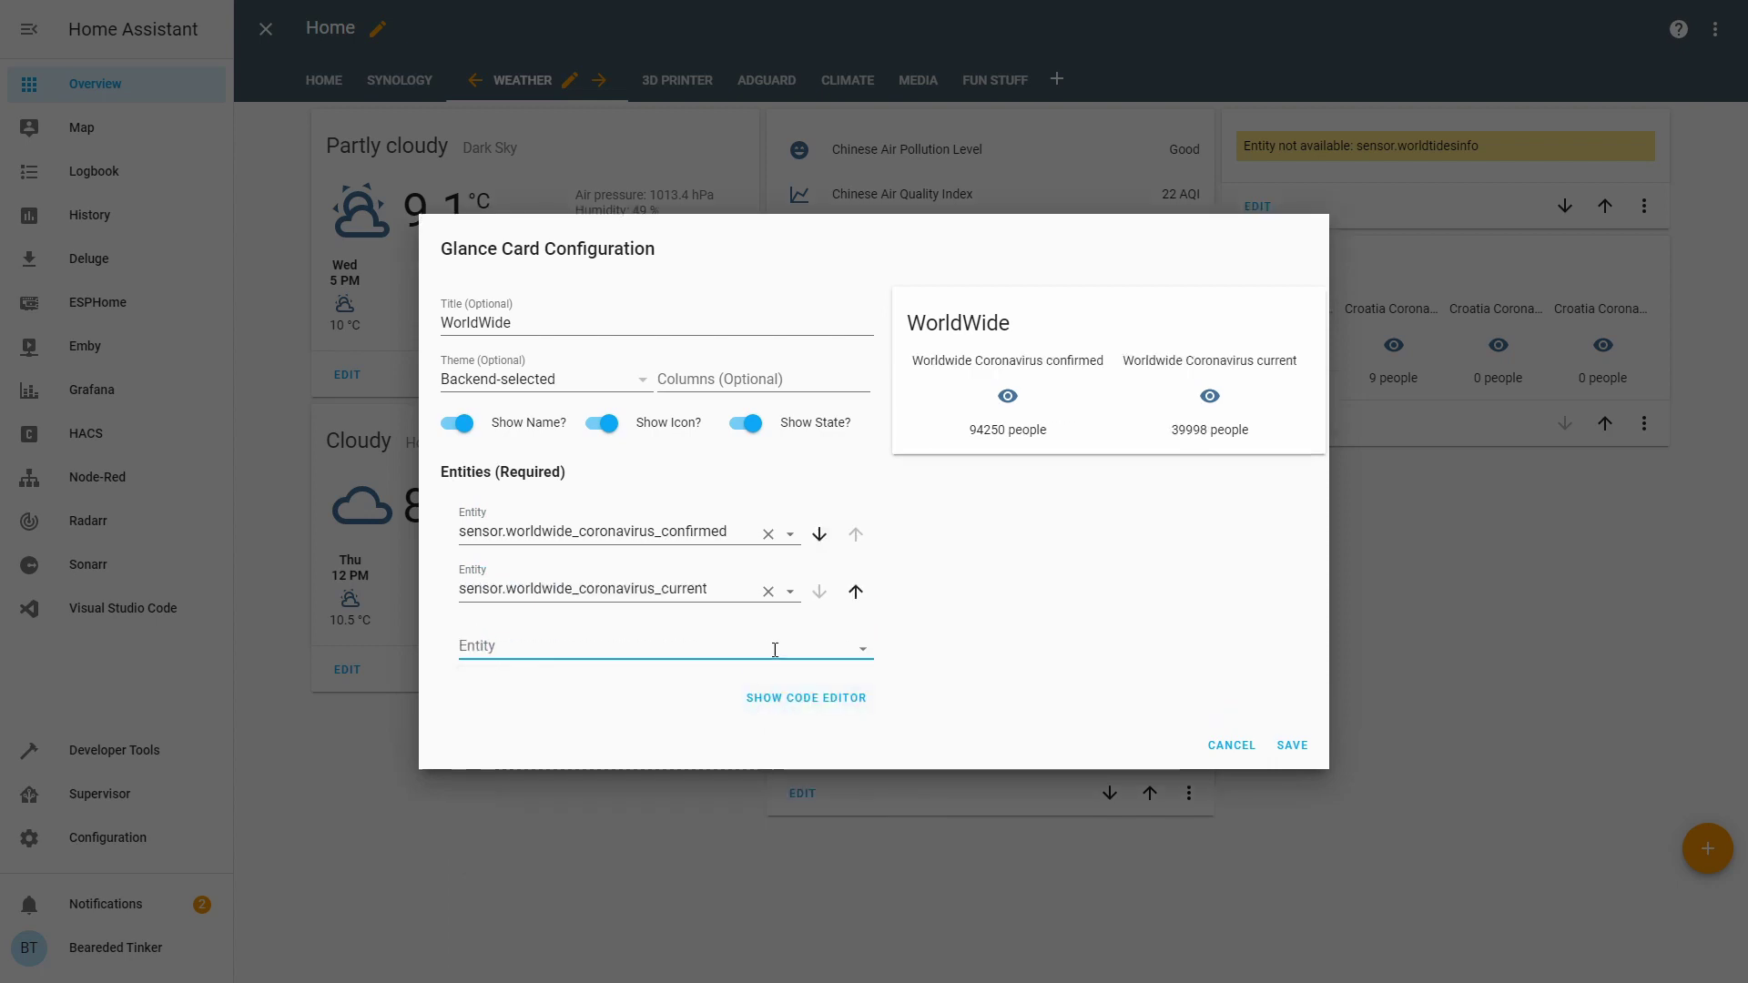
click(723, 638)
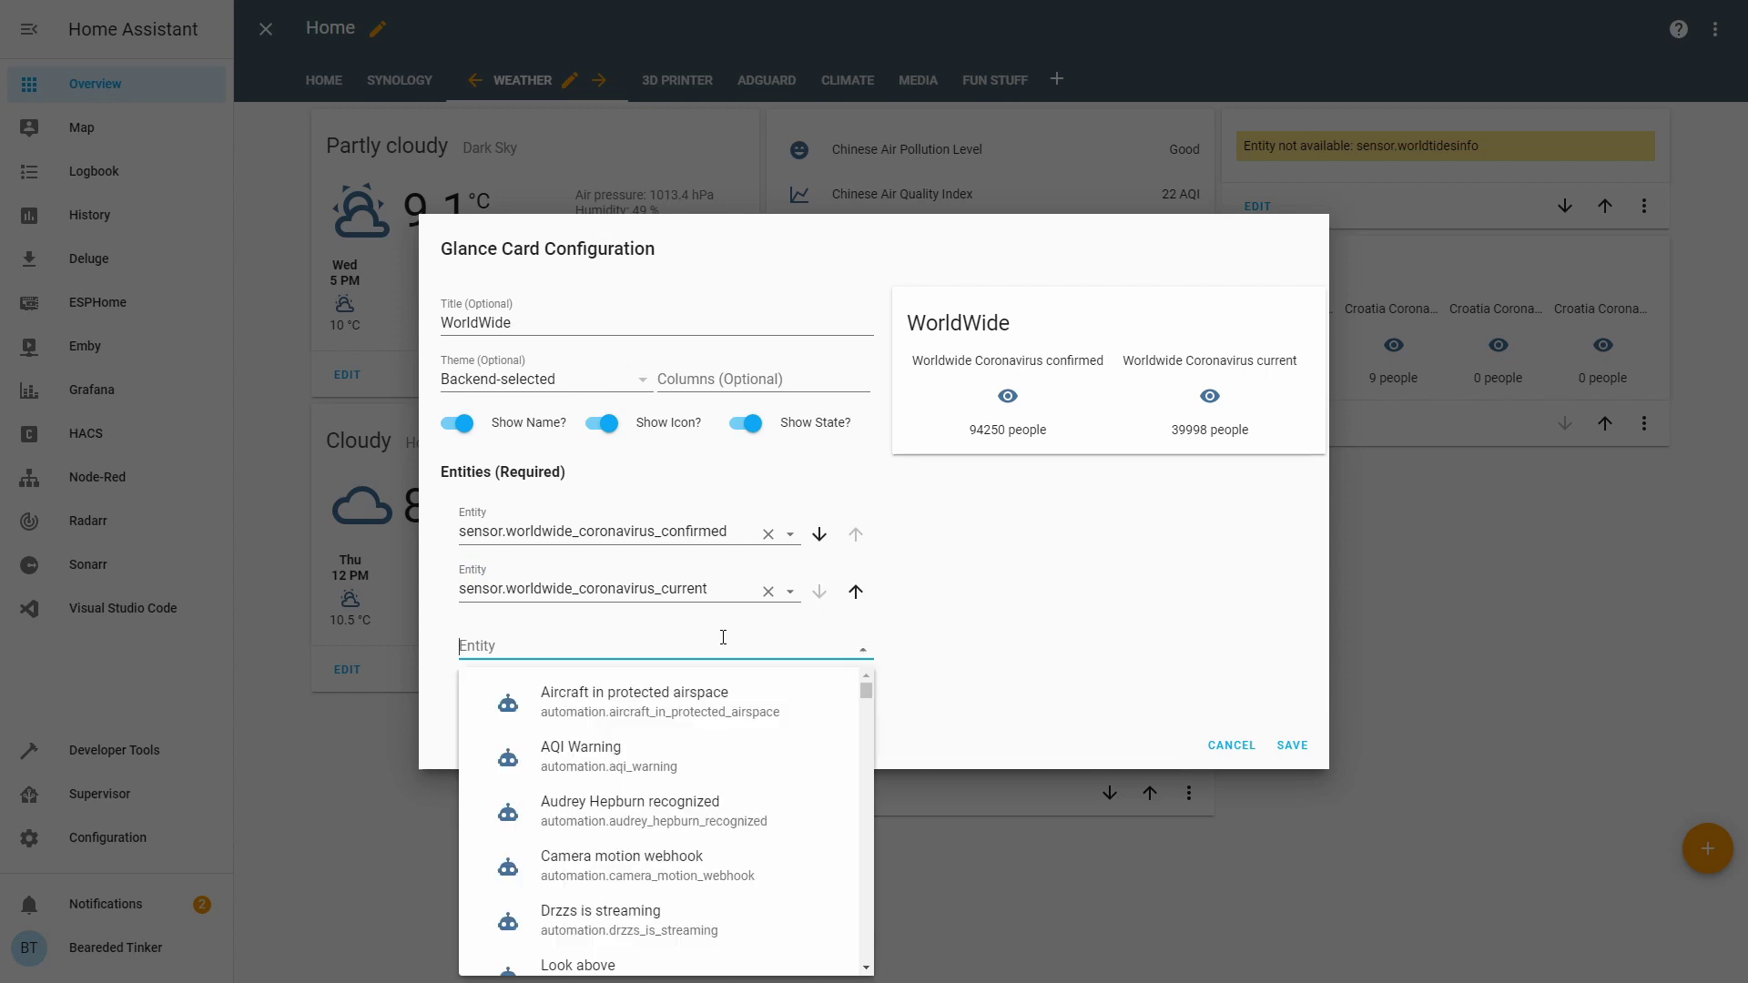
text(world)
click(739, 810)
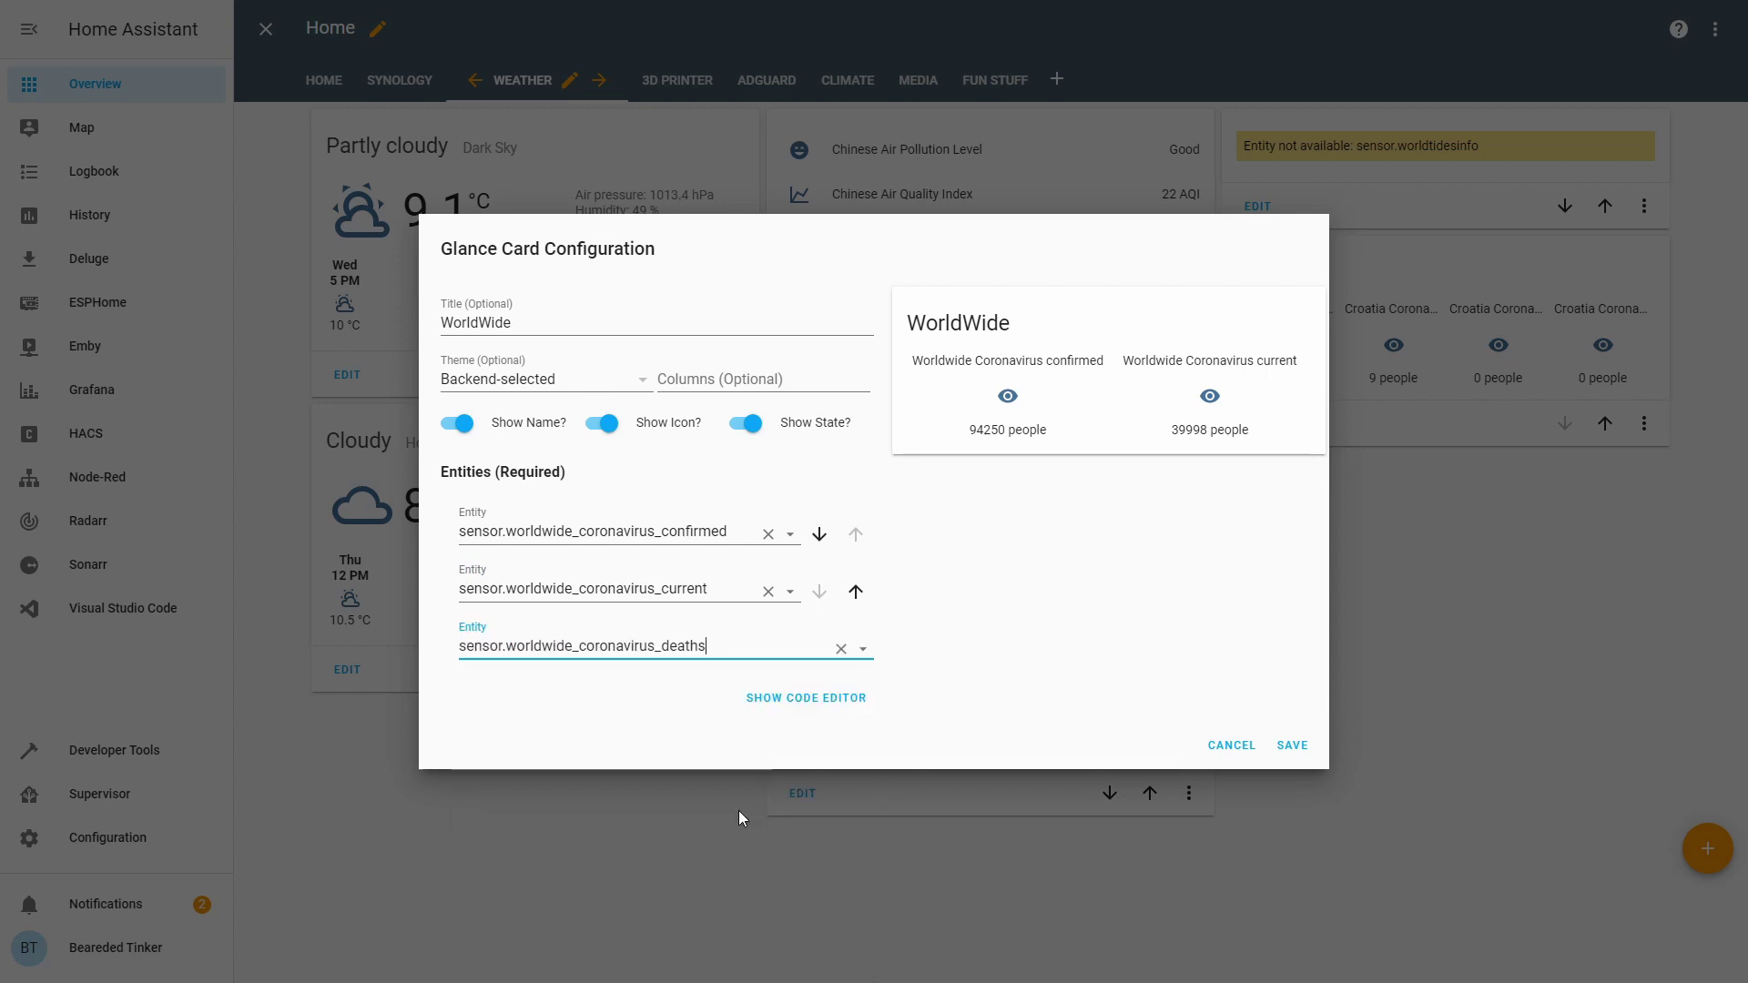
text(world)
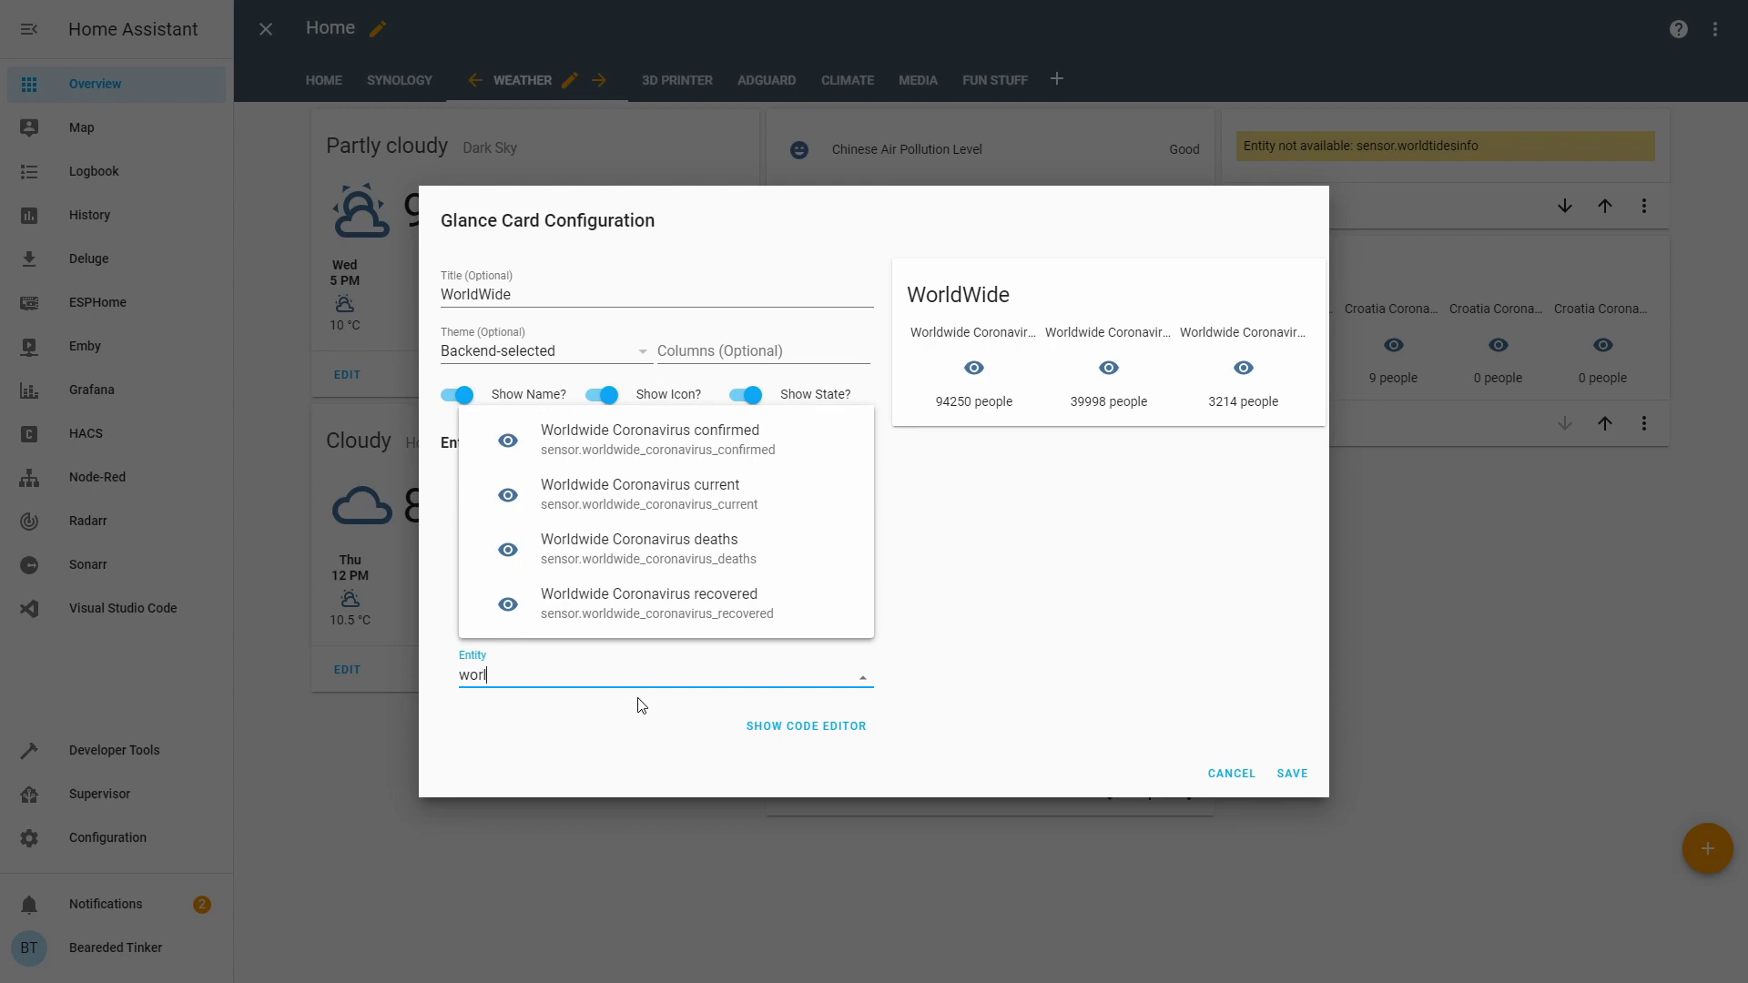
click(647, 603)
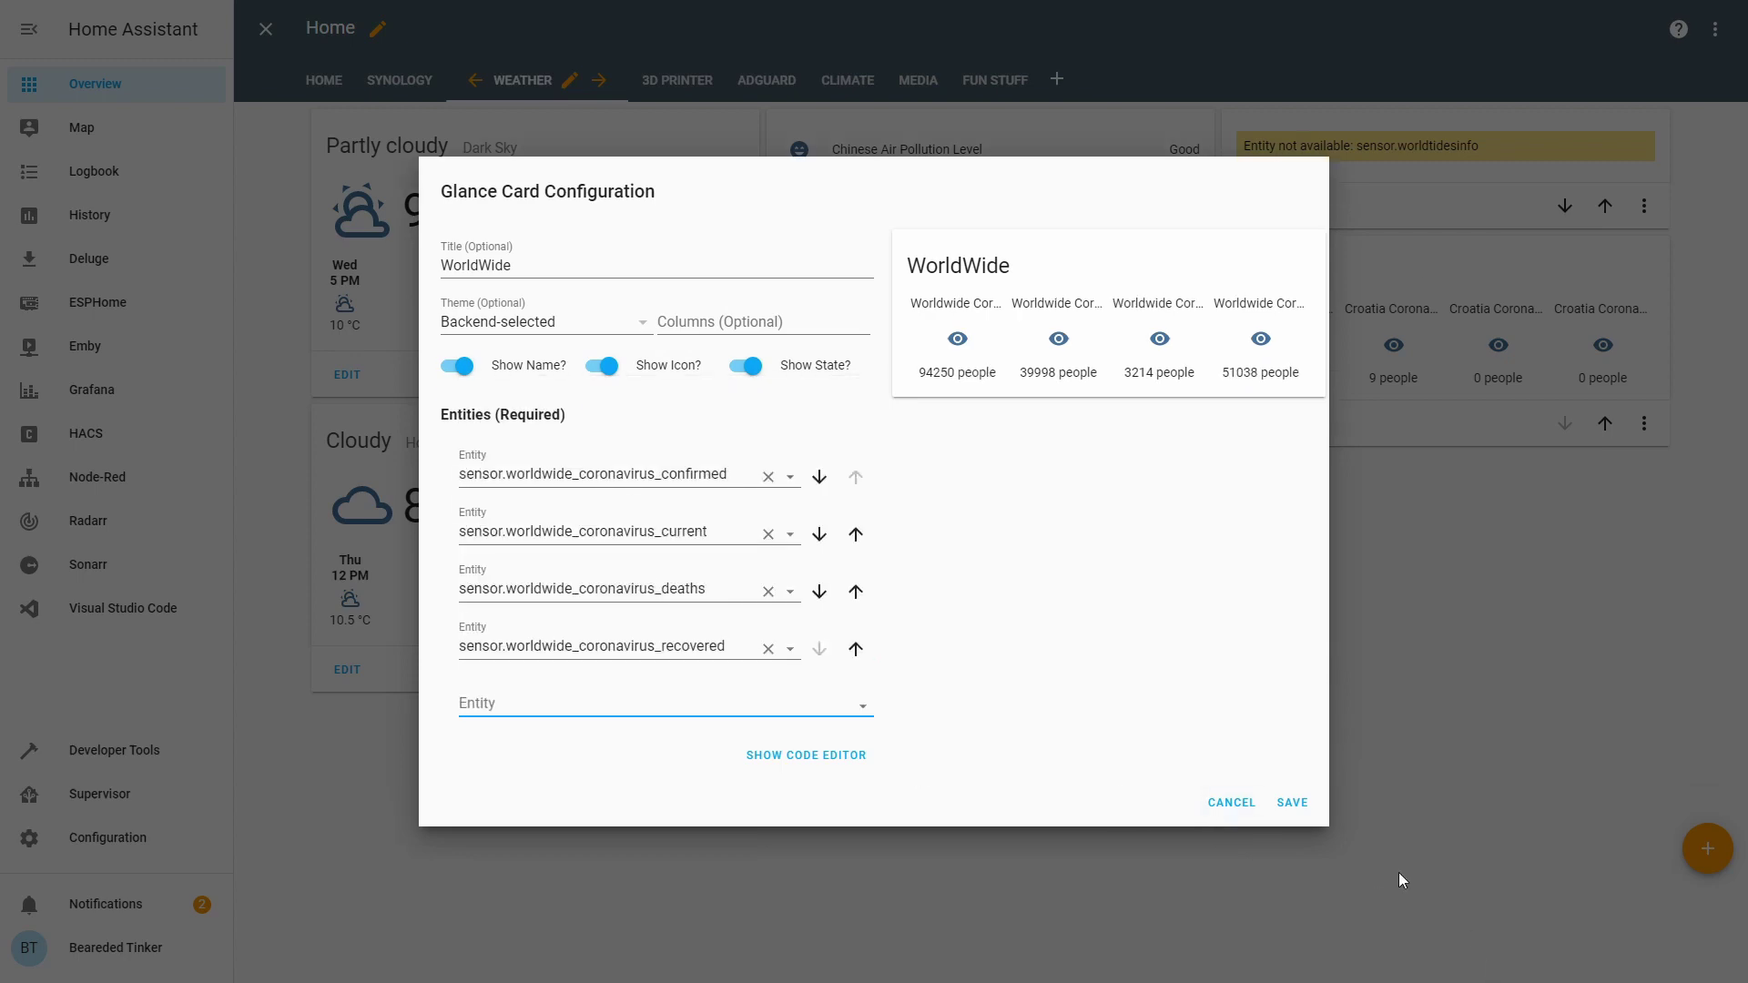
click(1292, 804)
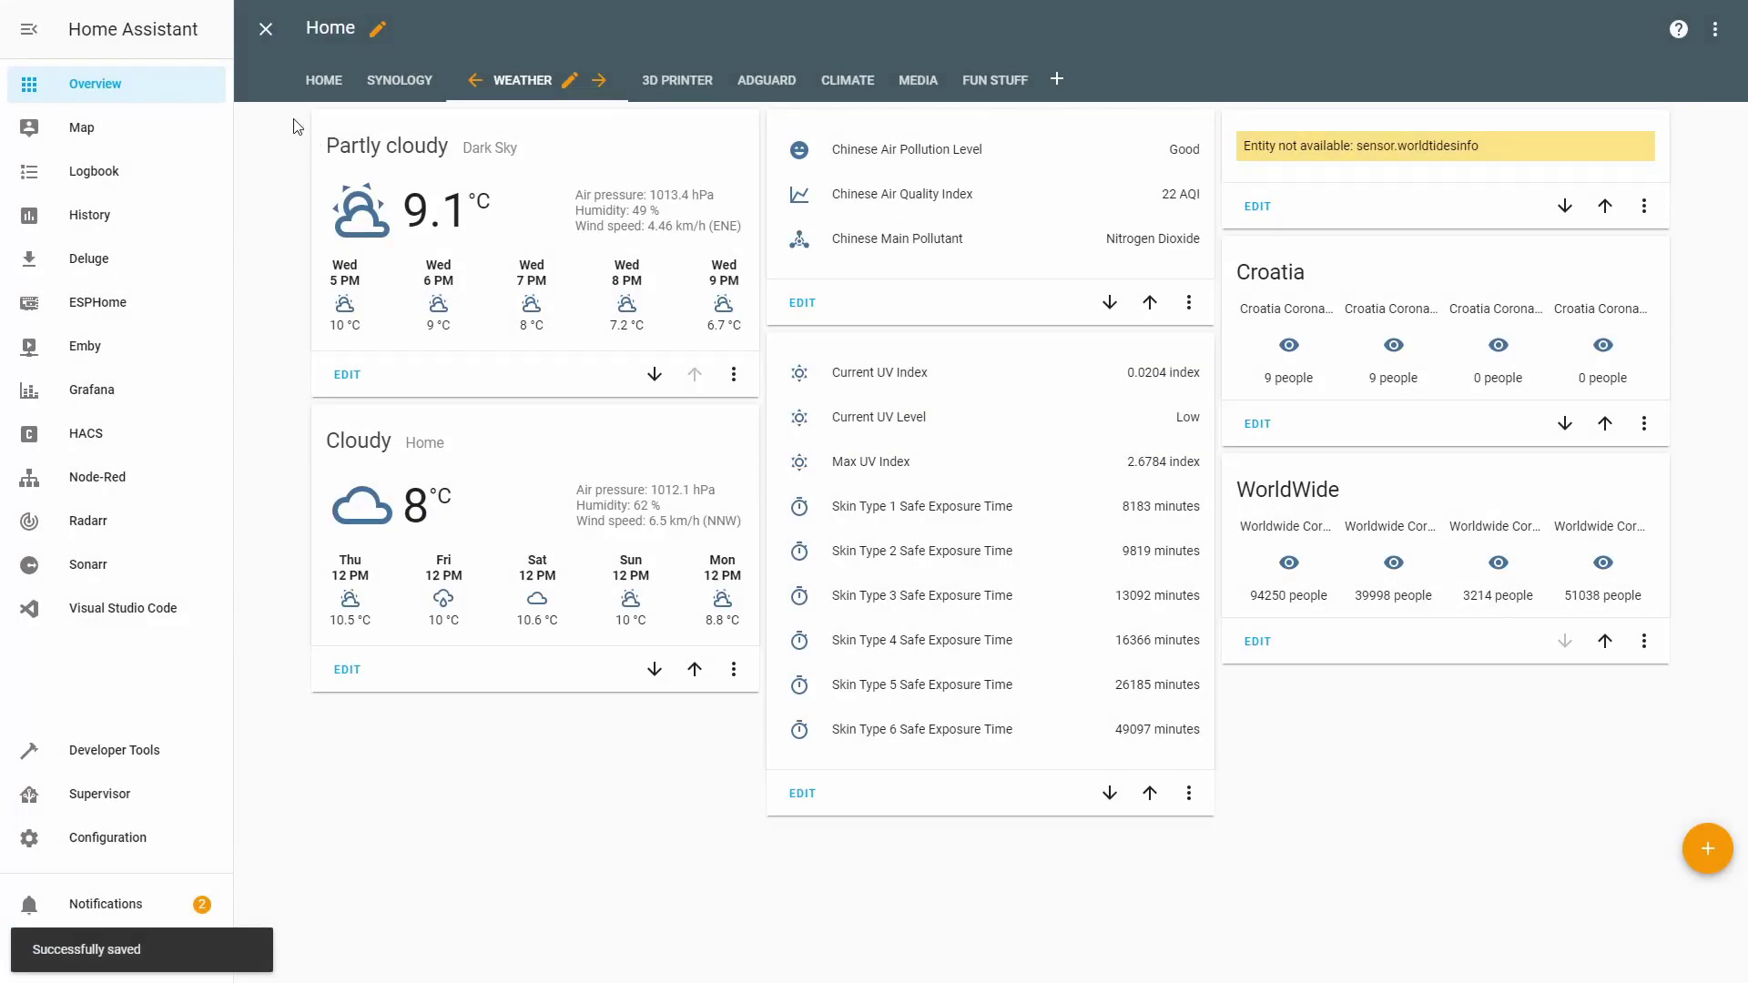
- Exit edit mode and check the worldwide confirmed and current case details
click(266, 31)
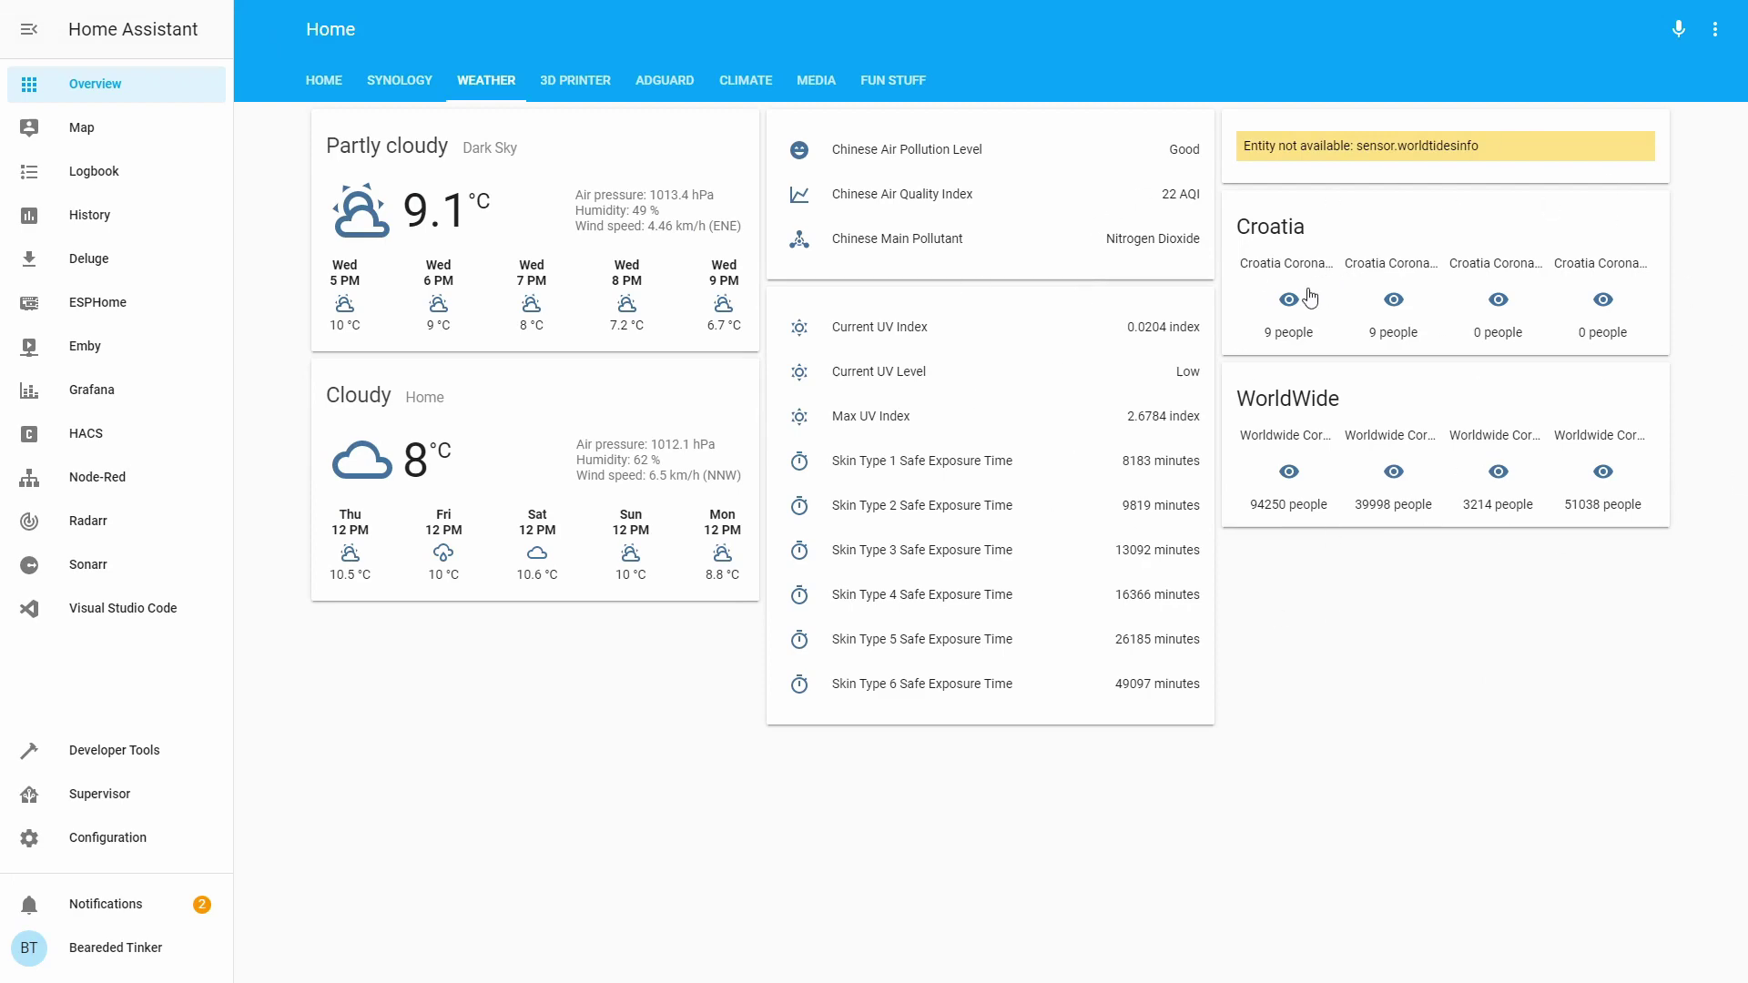
click(1280, 488)
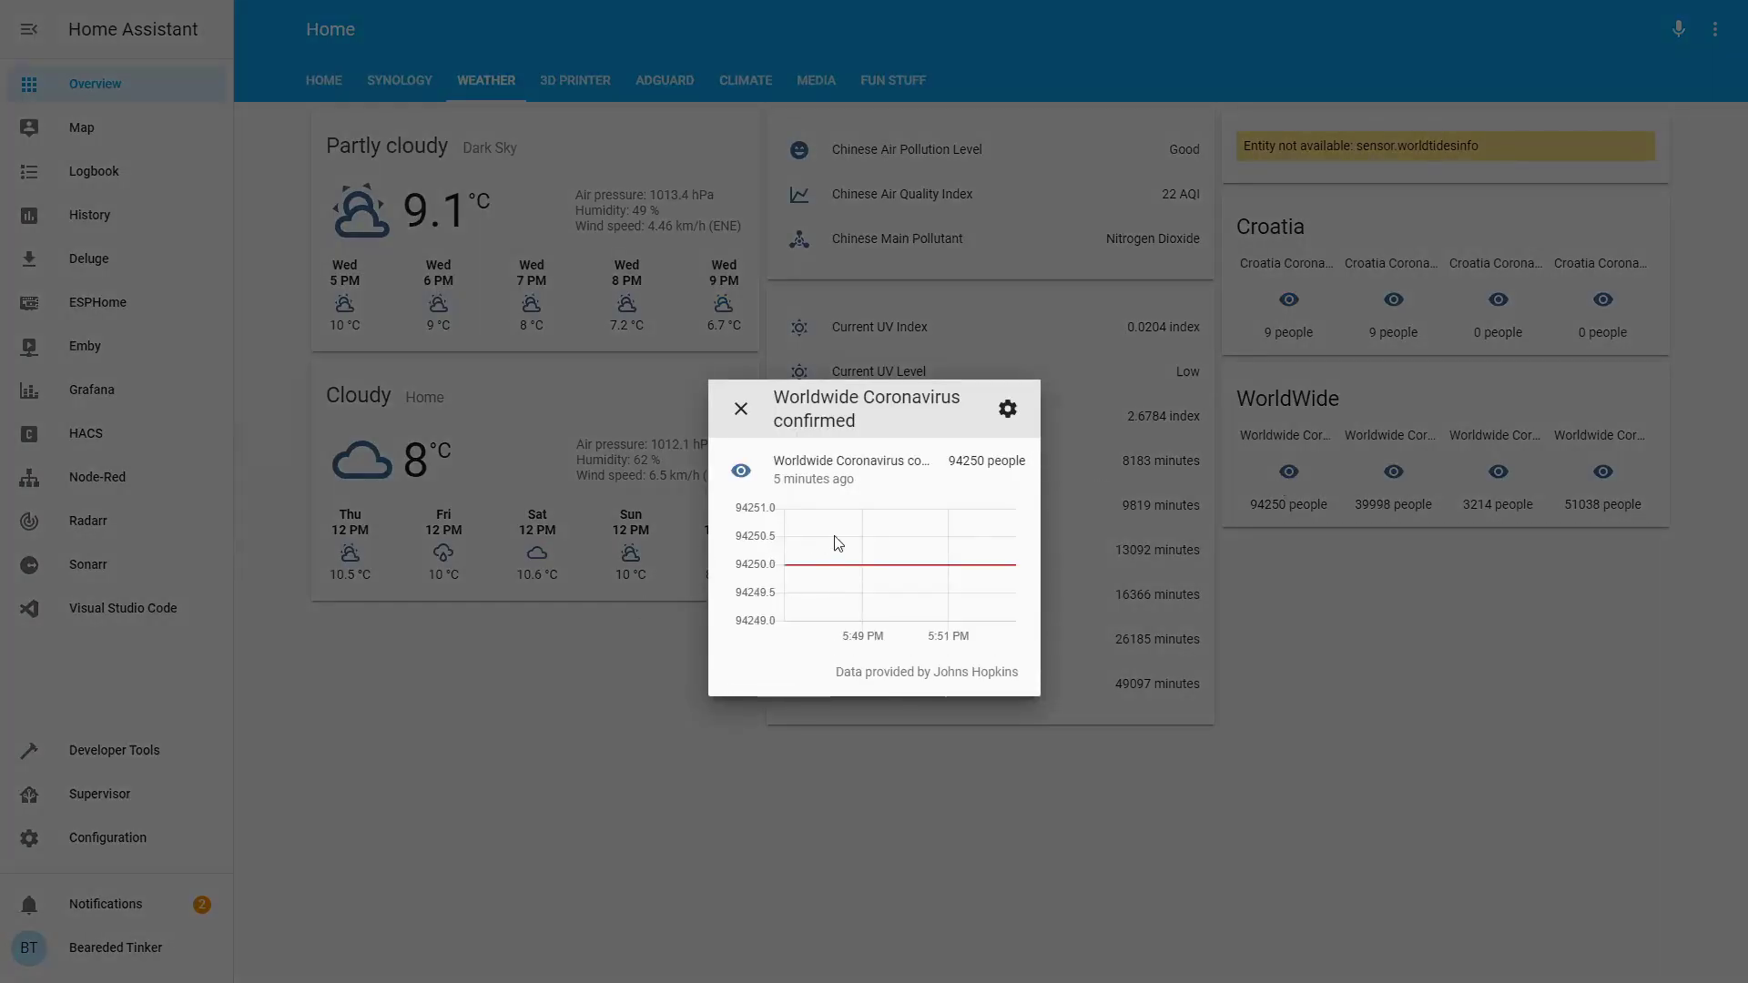
click(740, 408)
click(1371, 466)
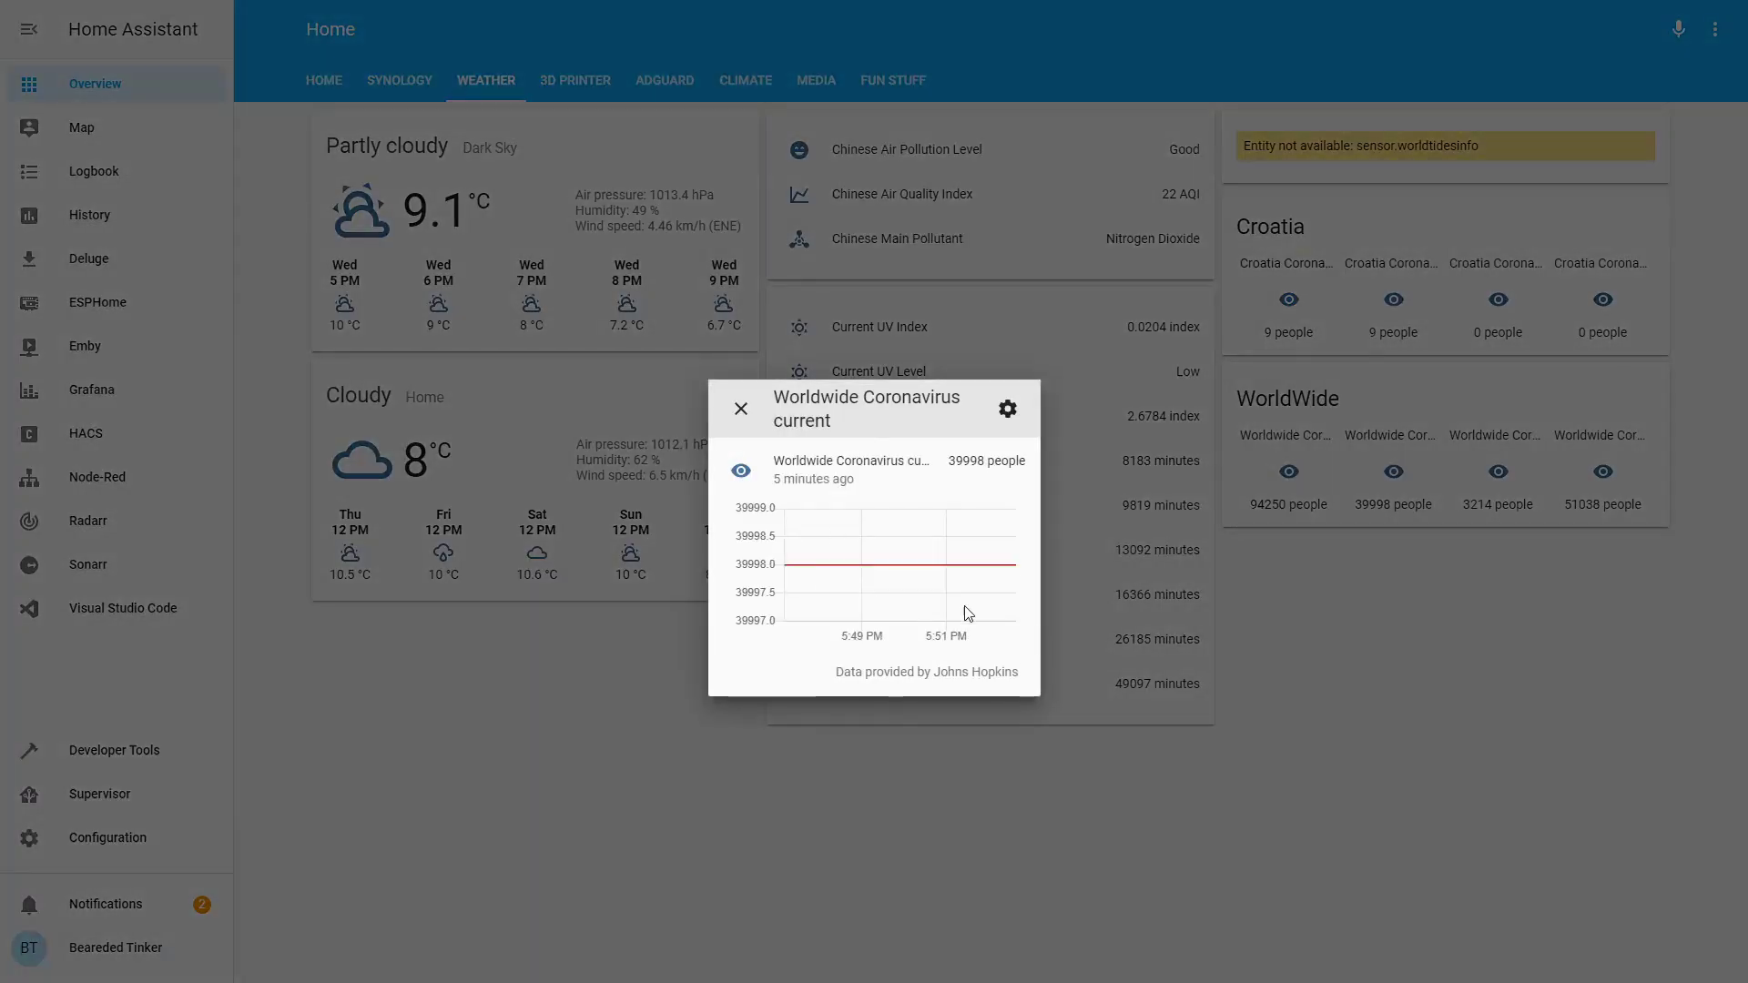
click(741, 409)
- Check the Croatia confirmed and recovered details, then worldwide confirmed again
click(1275, 300)
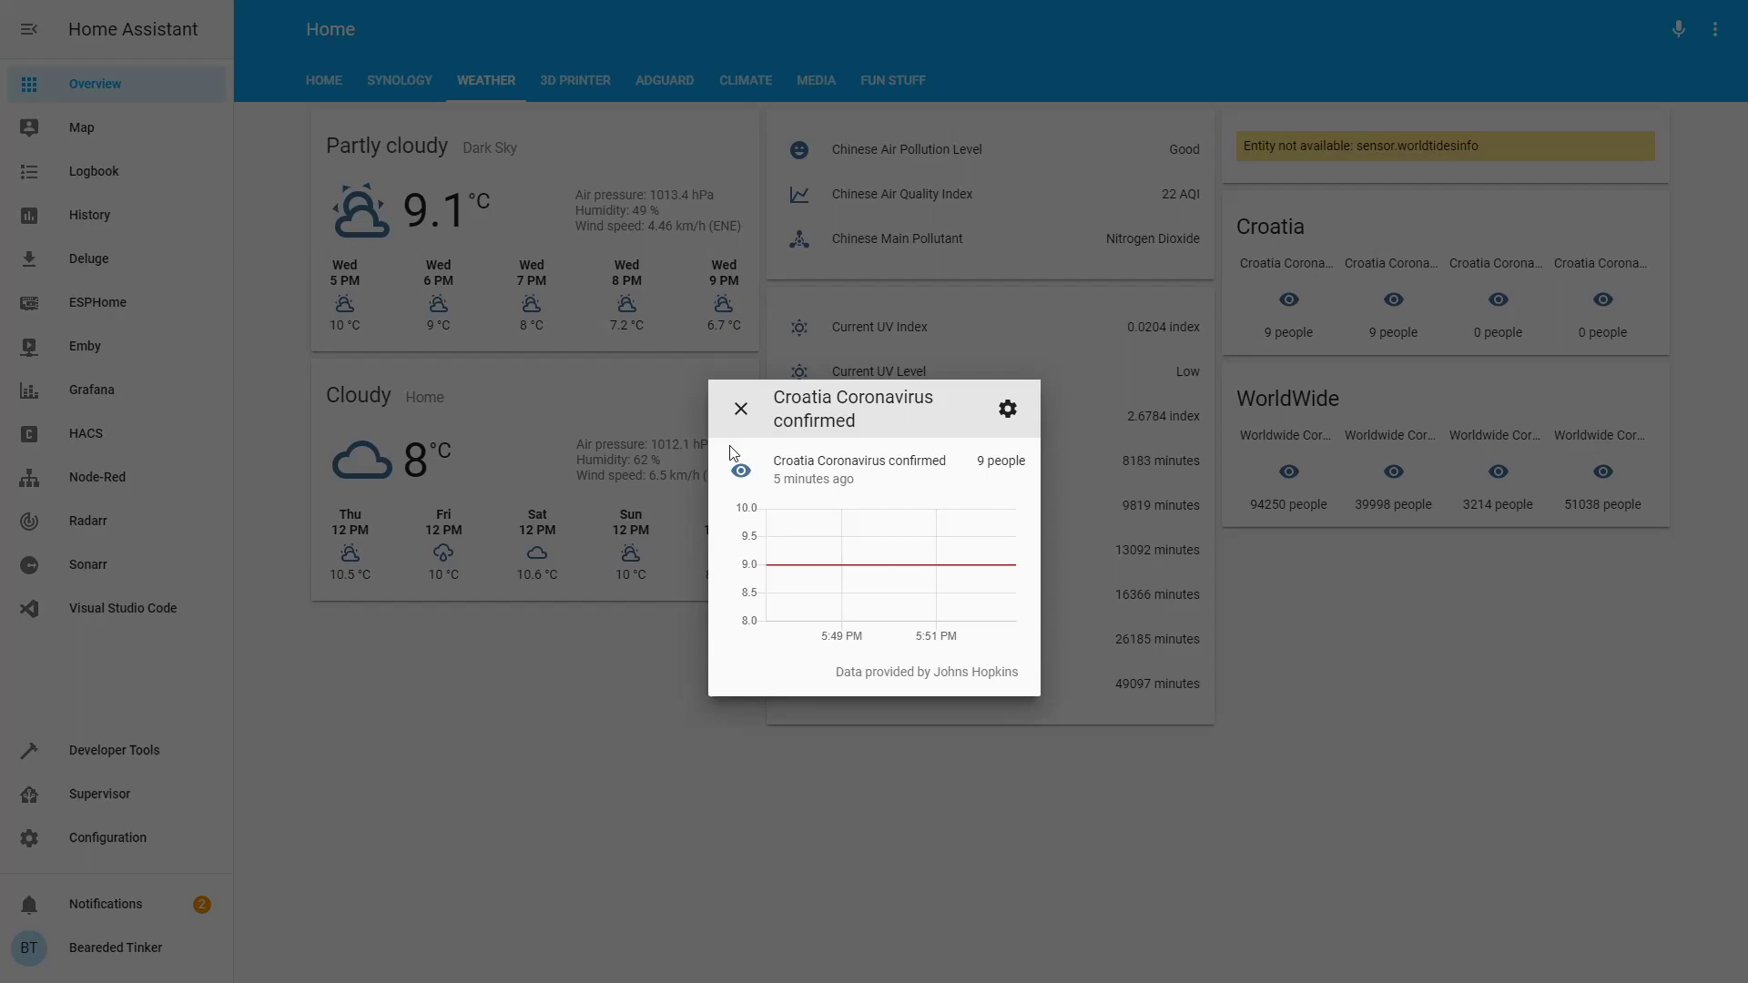
click(740, 409)
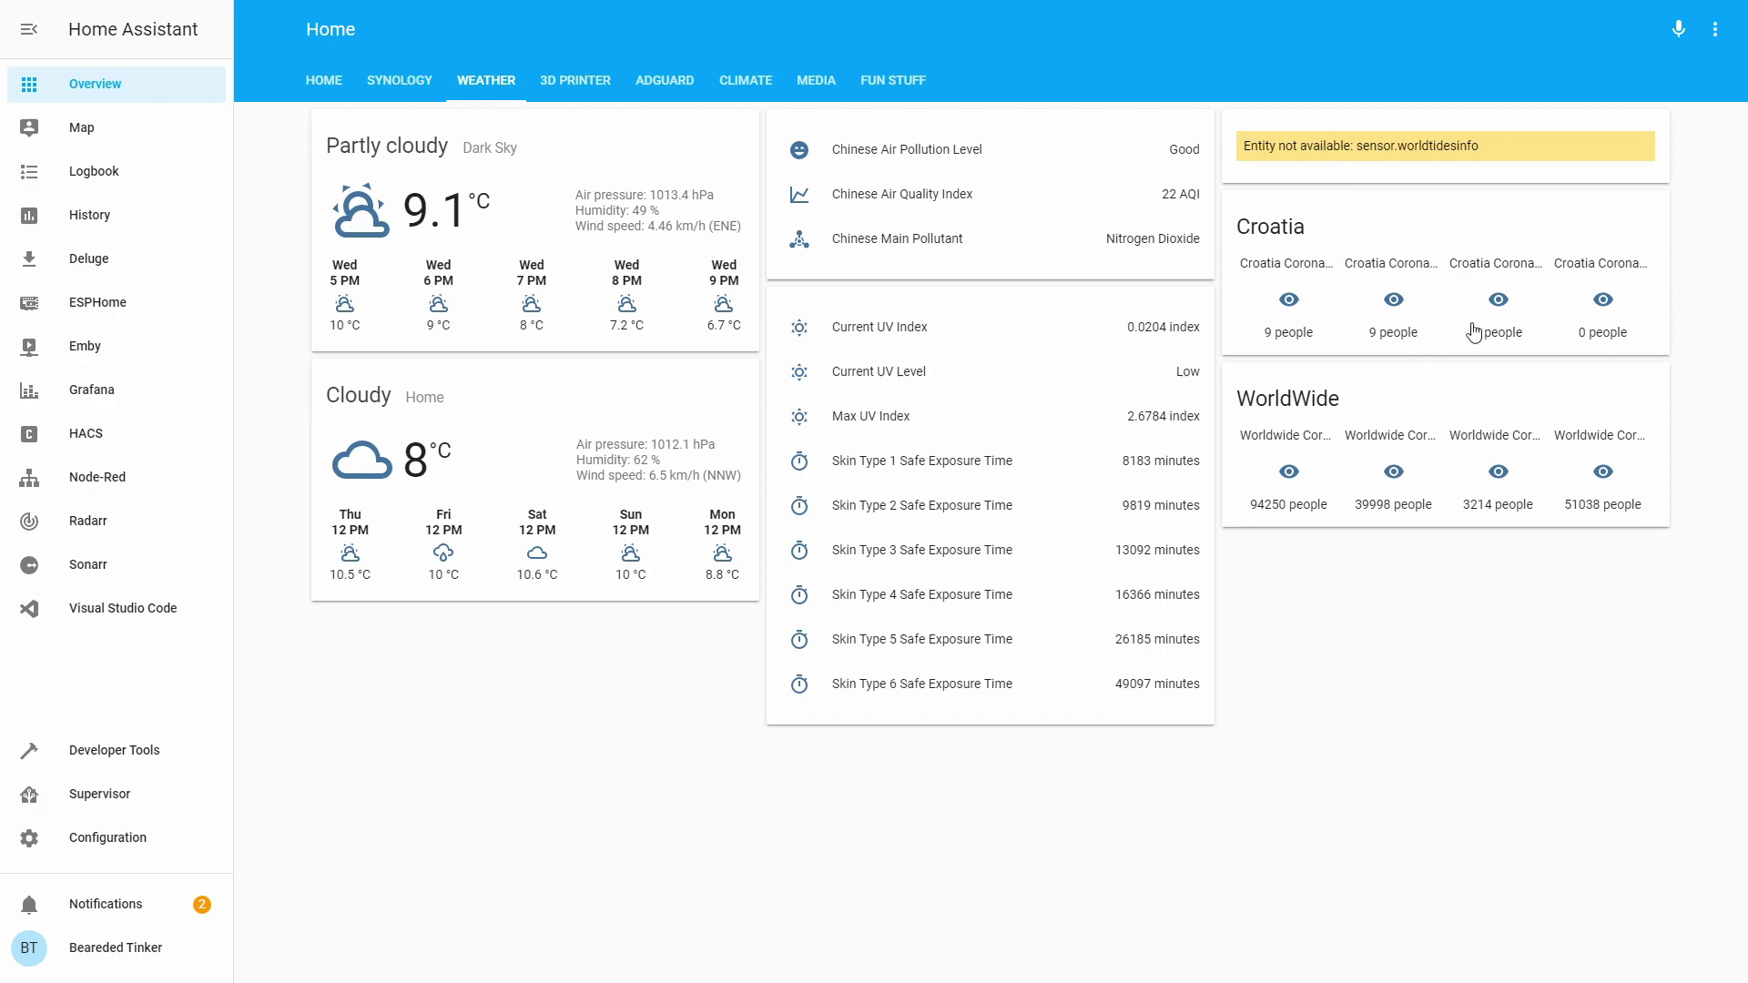
click(1603, 304)
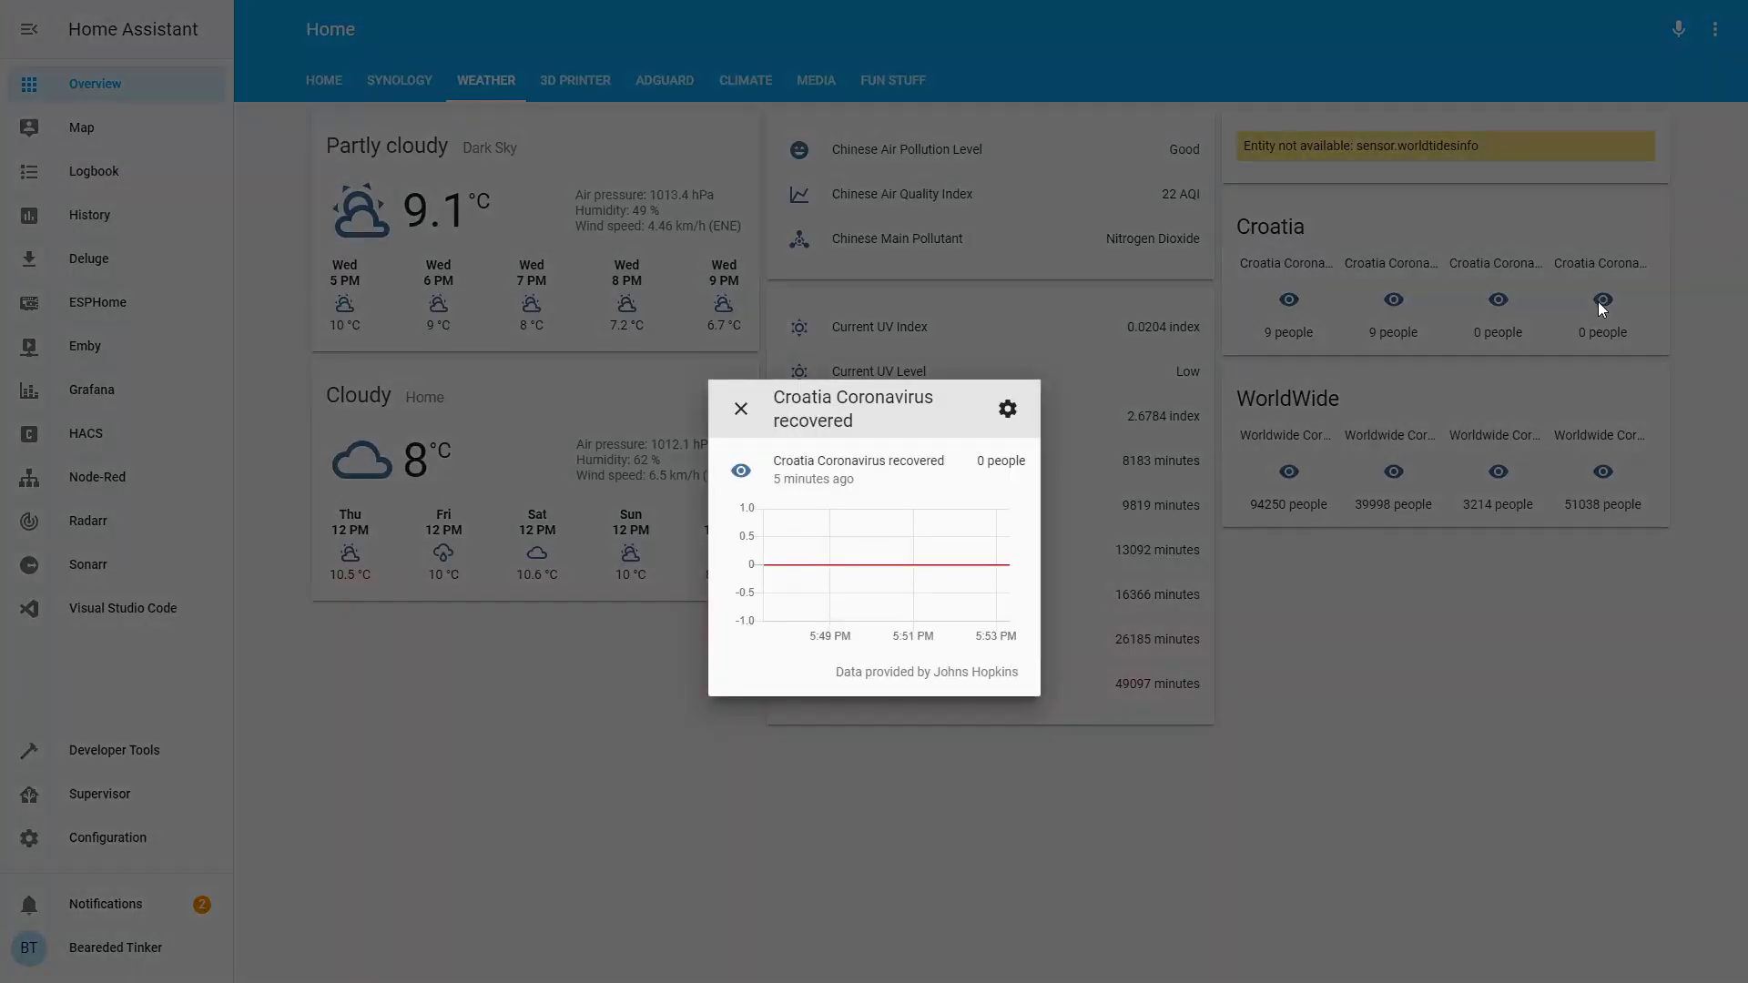
click(741, 408)
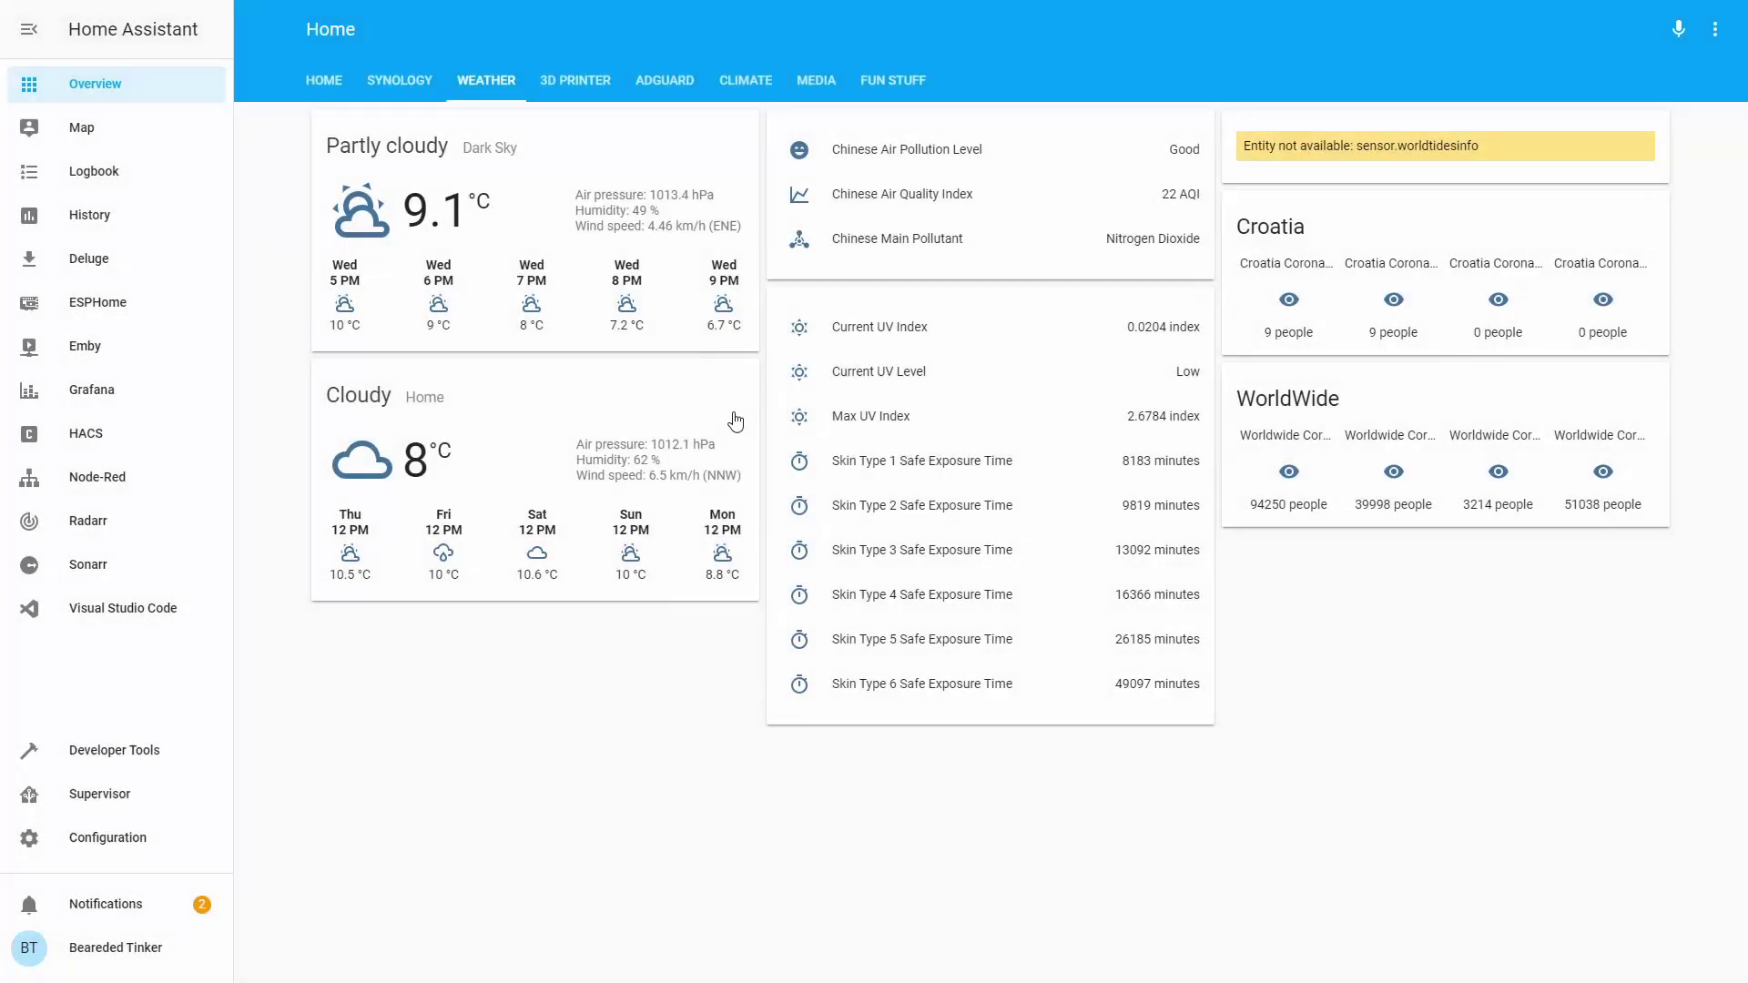
click(1290, 315)
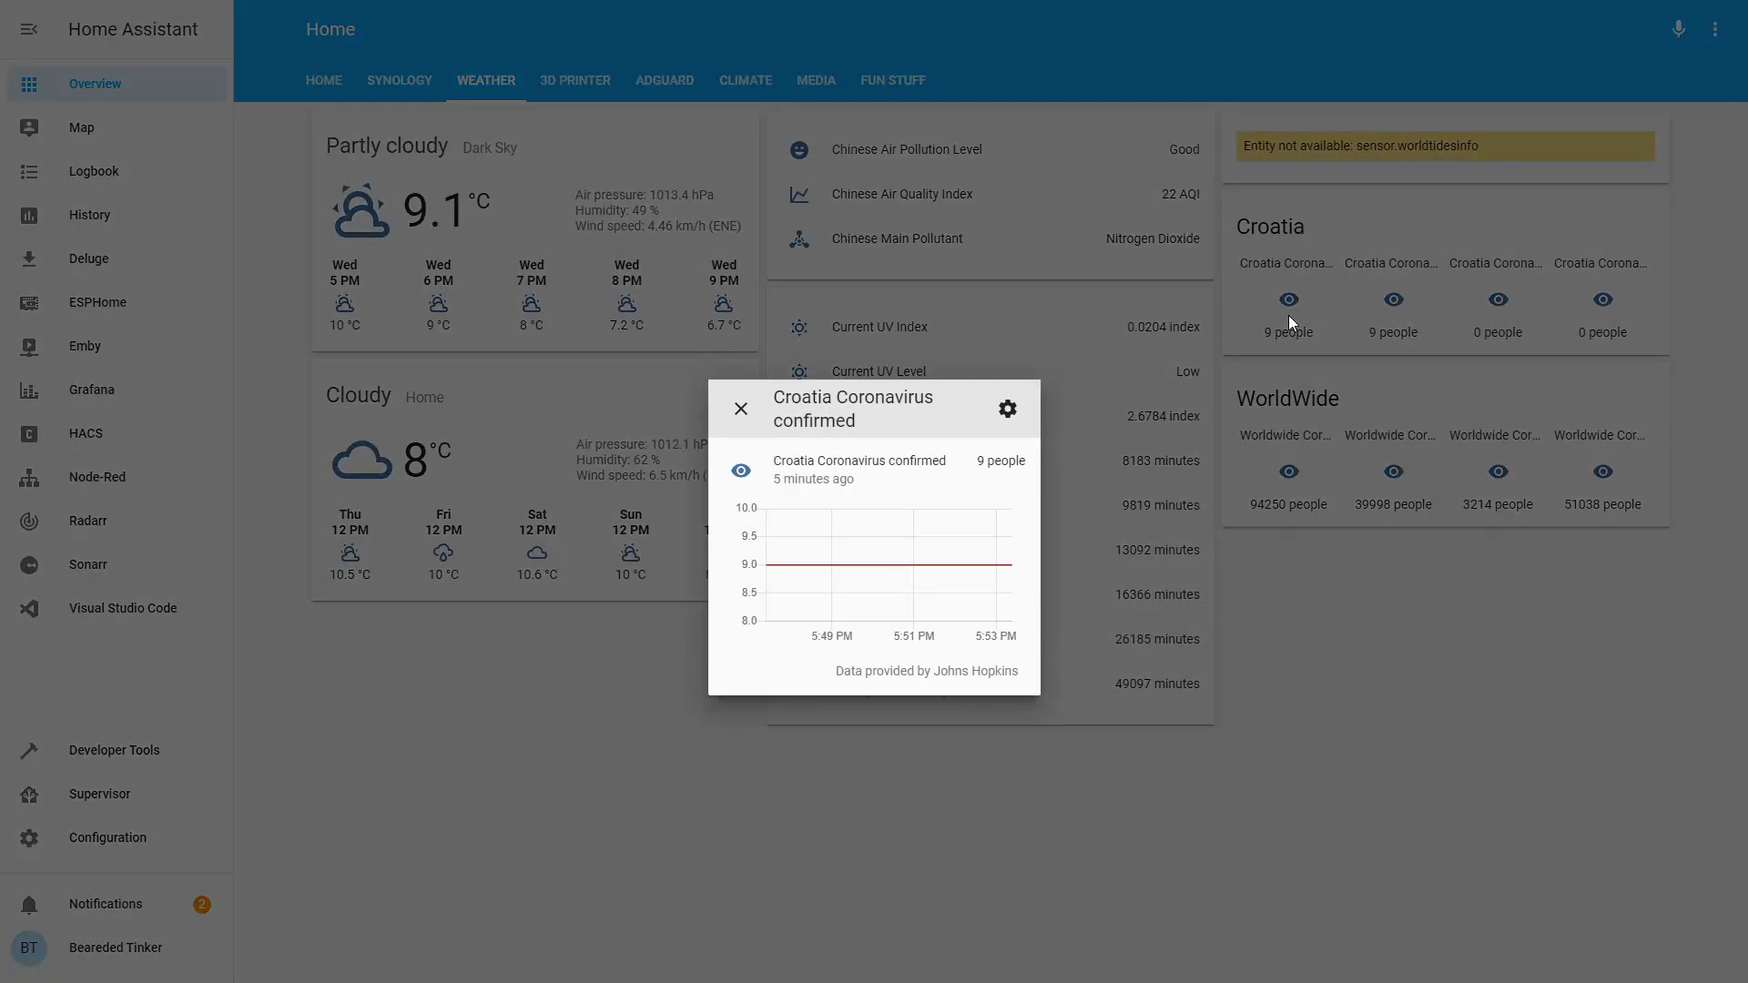
click(740, 409)
click(1313, 490)
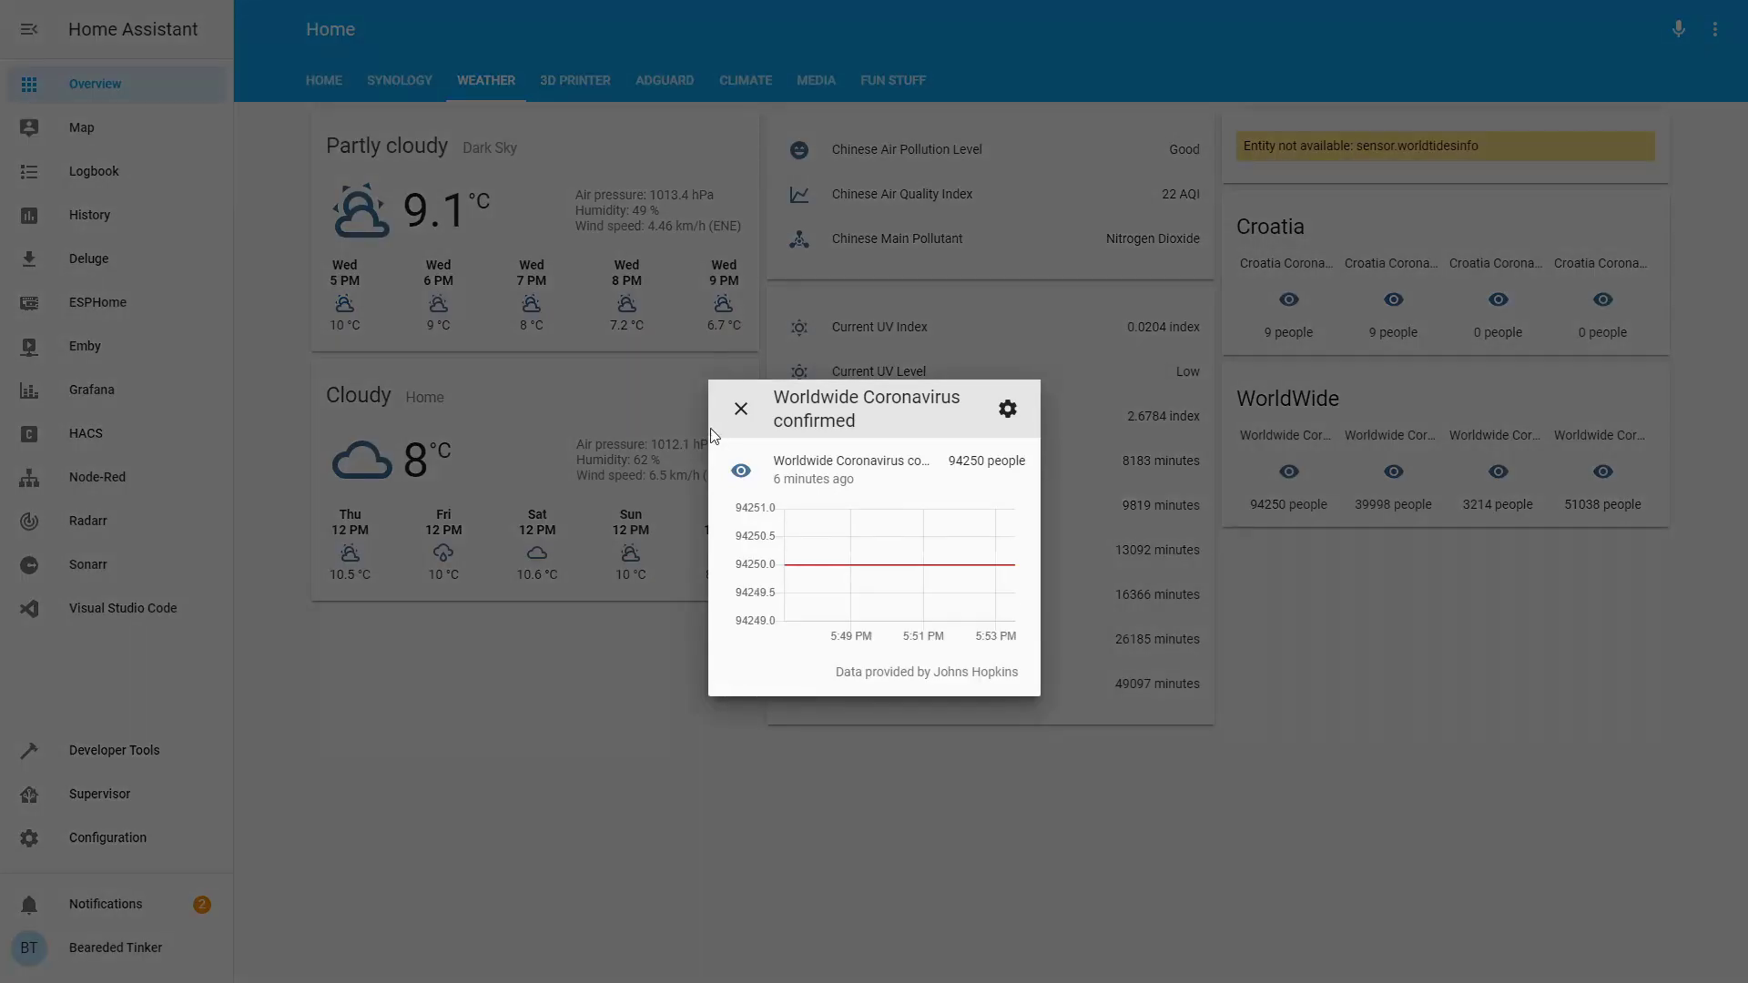
click(740, 410)
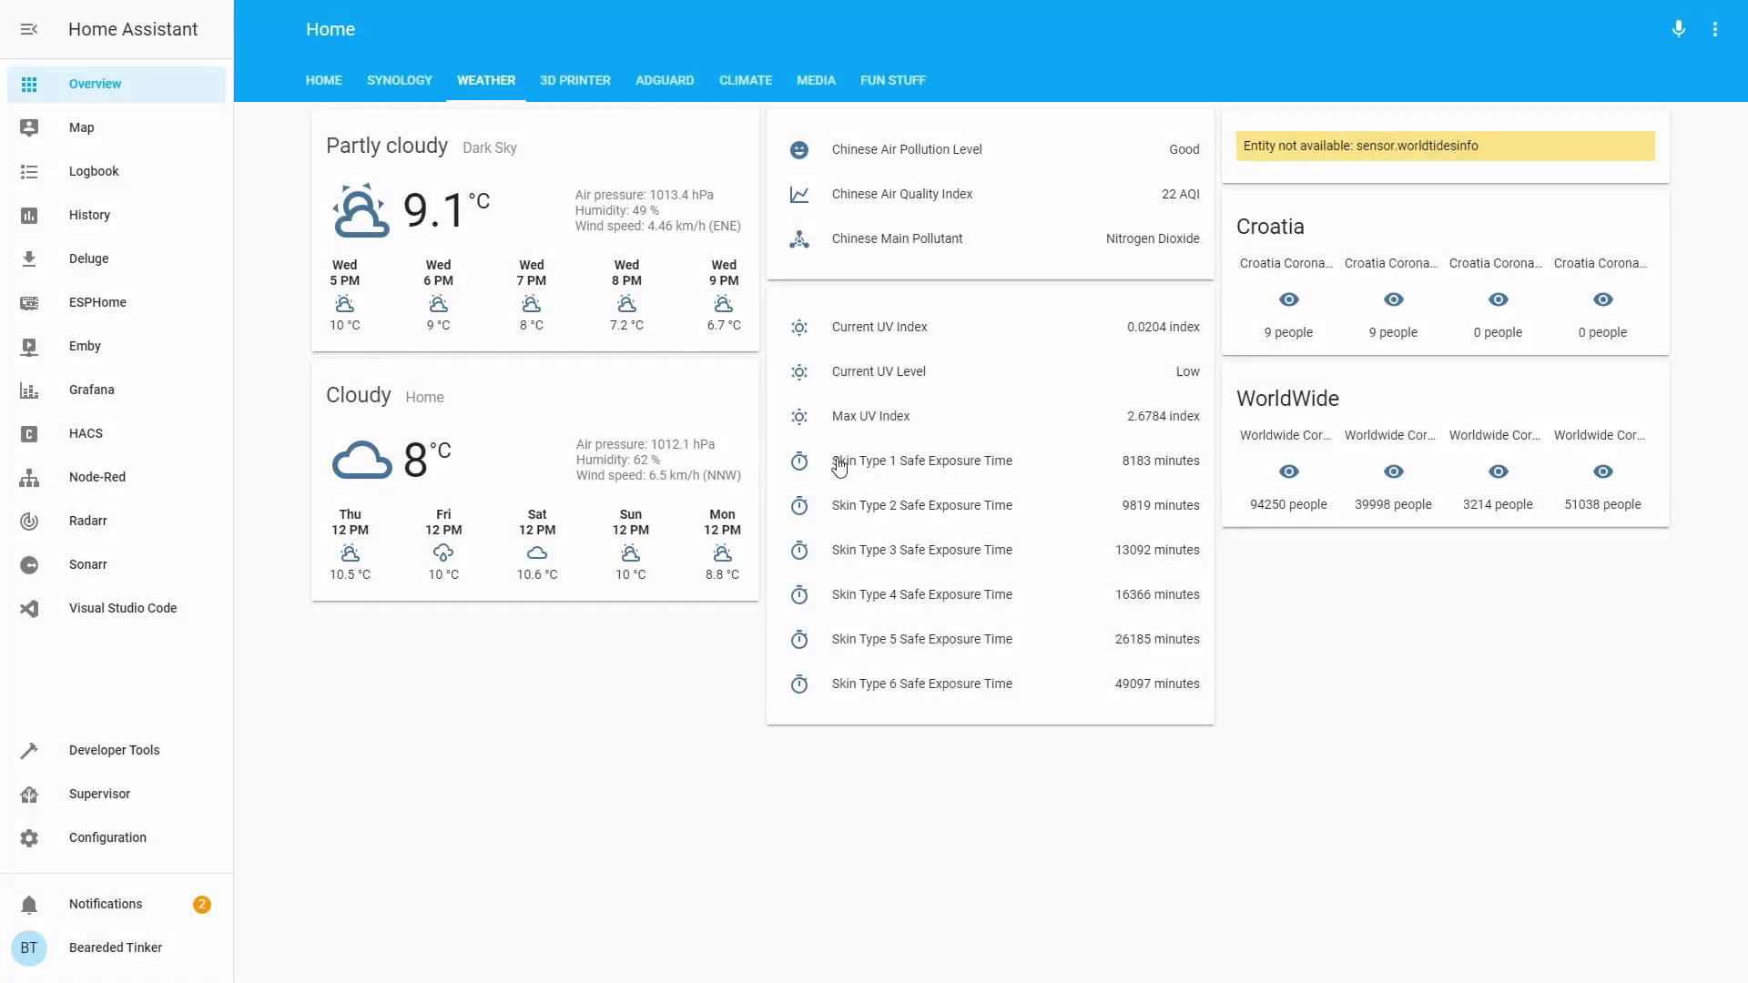
- Start a new blank automation in Configuration > Automations
click(132, 839)
click(1181, 551)
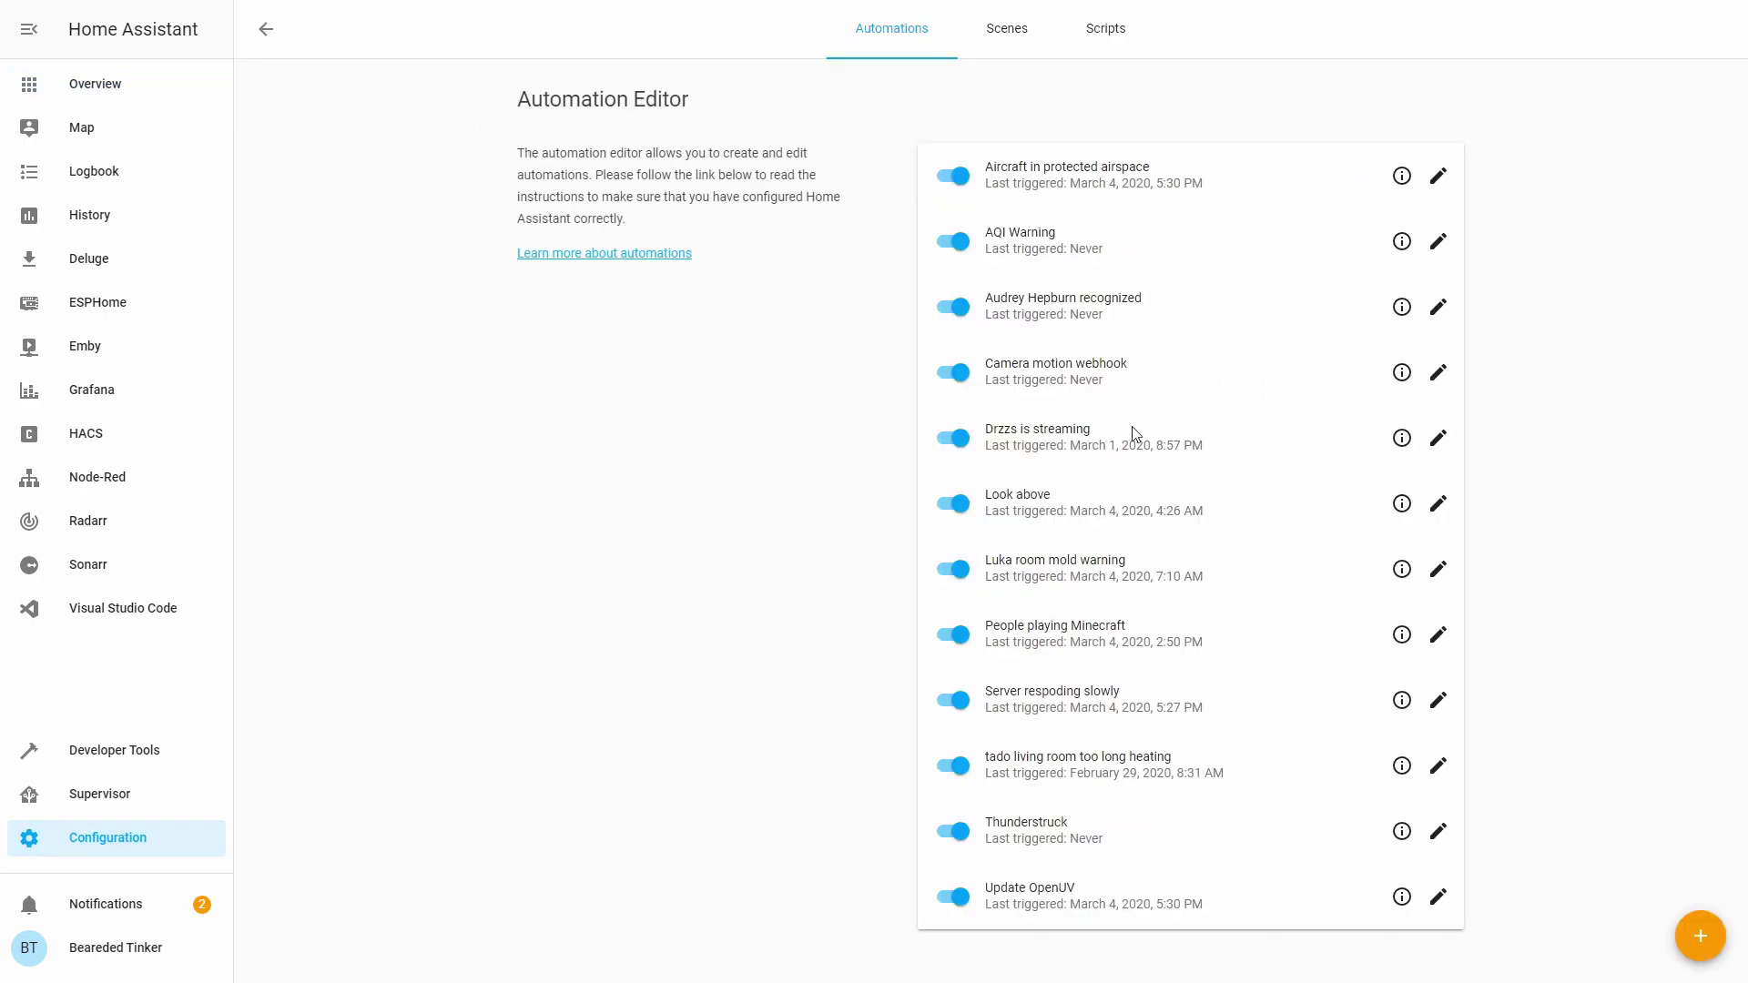
click(1700, 937)
click(679, 647)
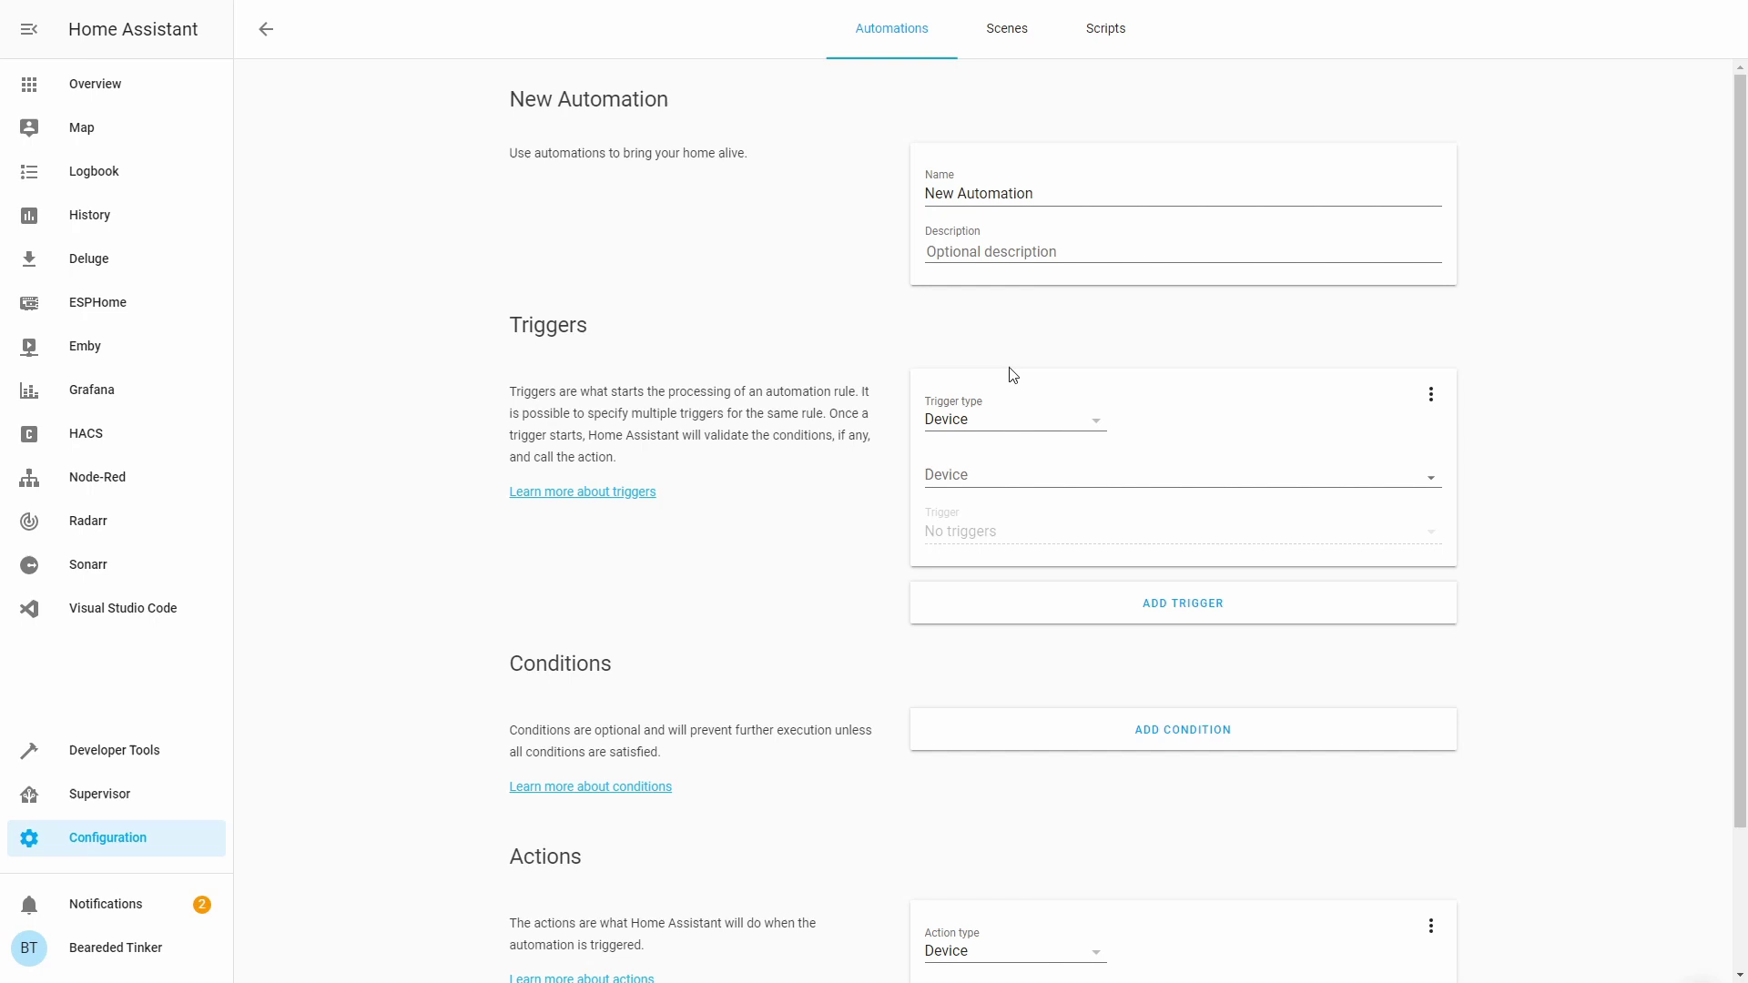
- Set a State trigger on sensor.croatia_coronavirus_confirmed
click(1013, 414)
click(1020, 505)
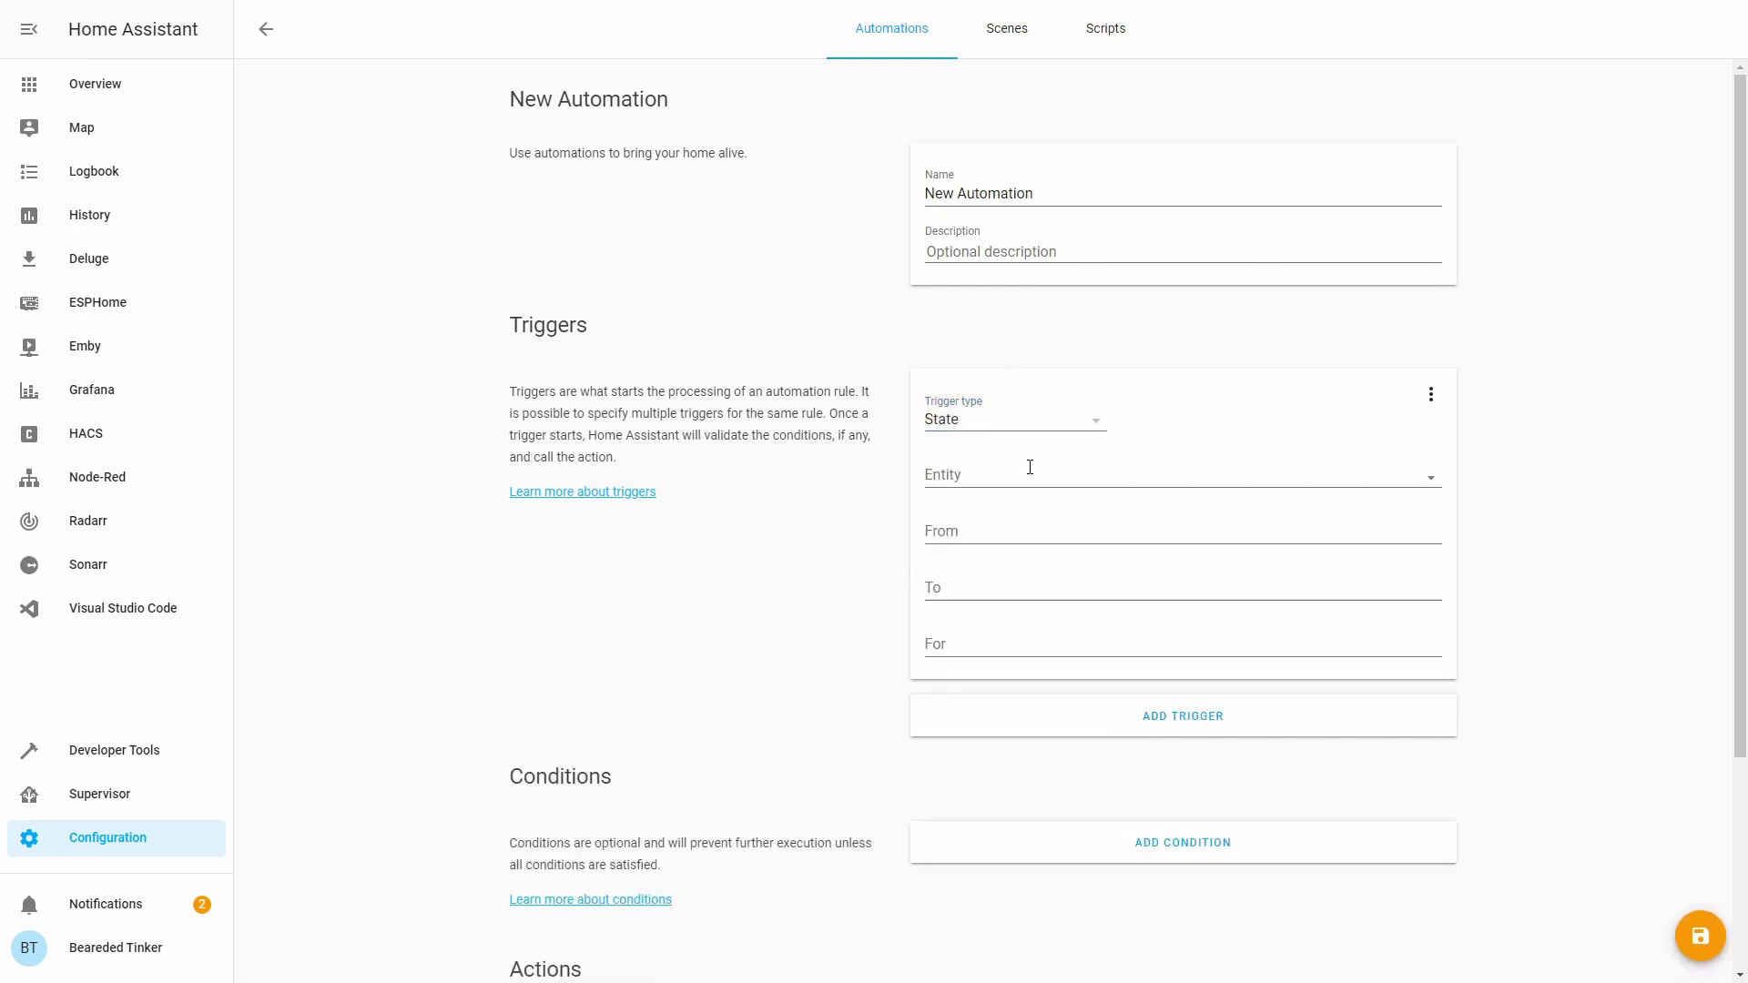
click(1030, 467)
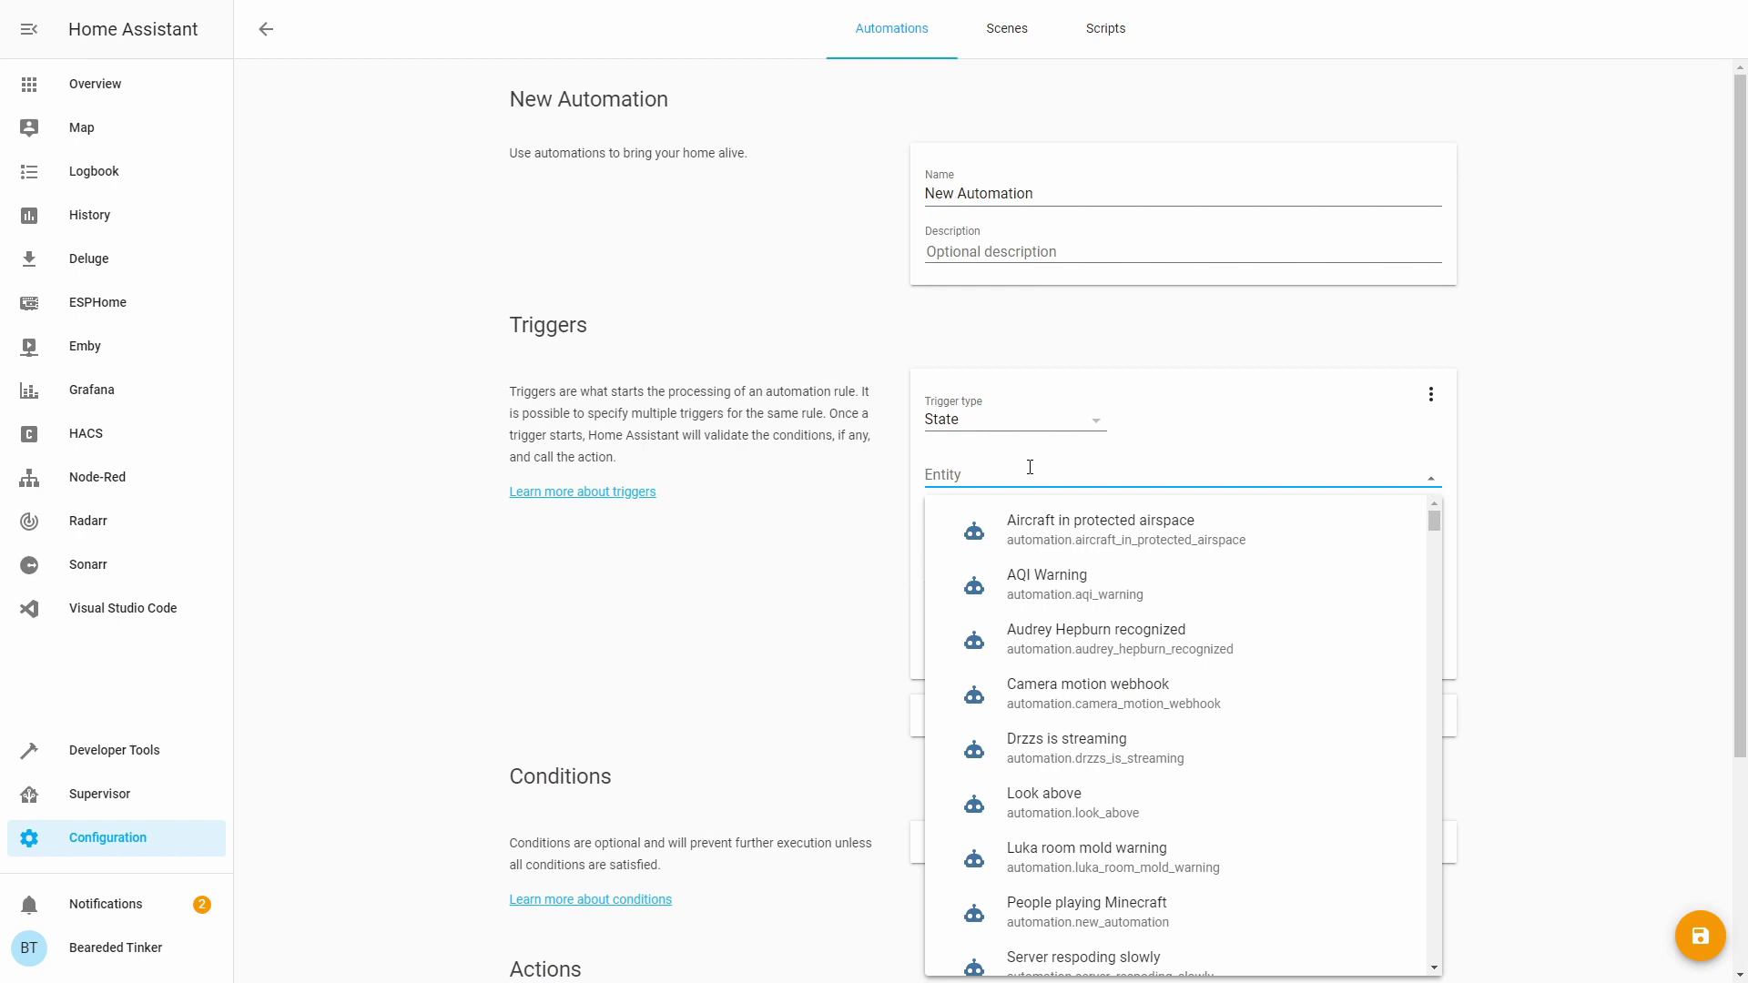
text(croa)
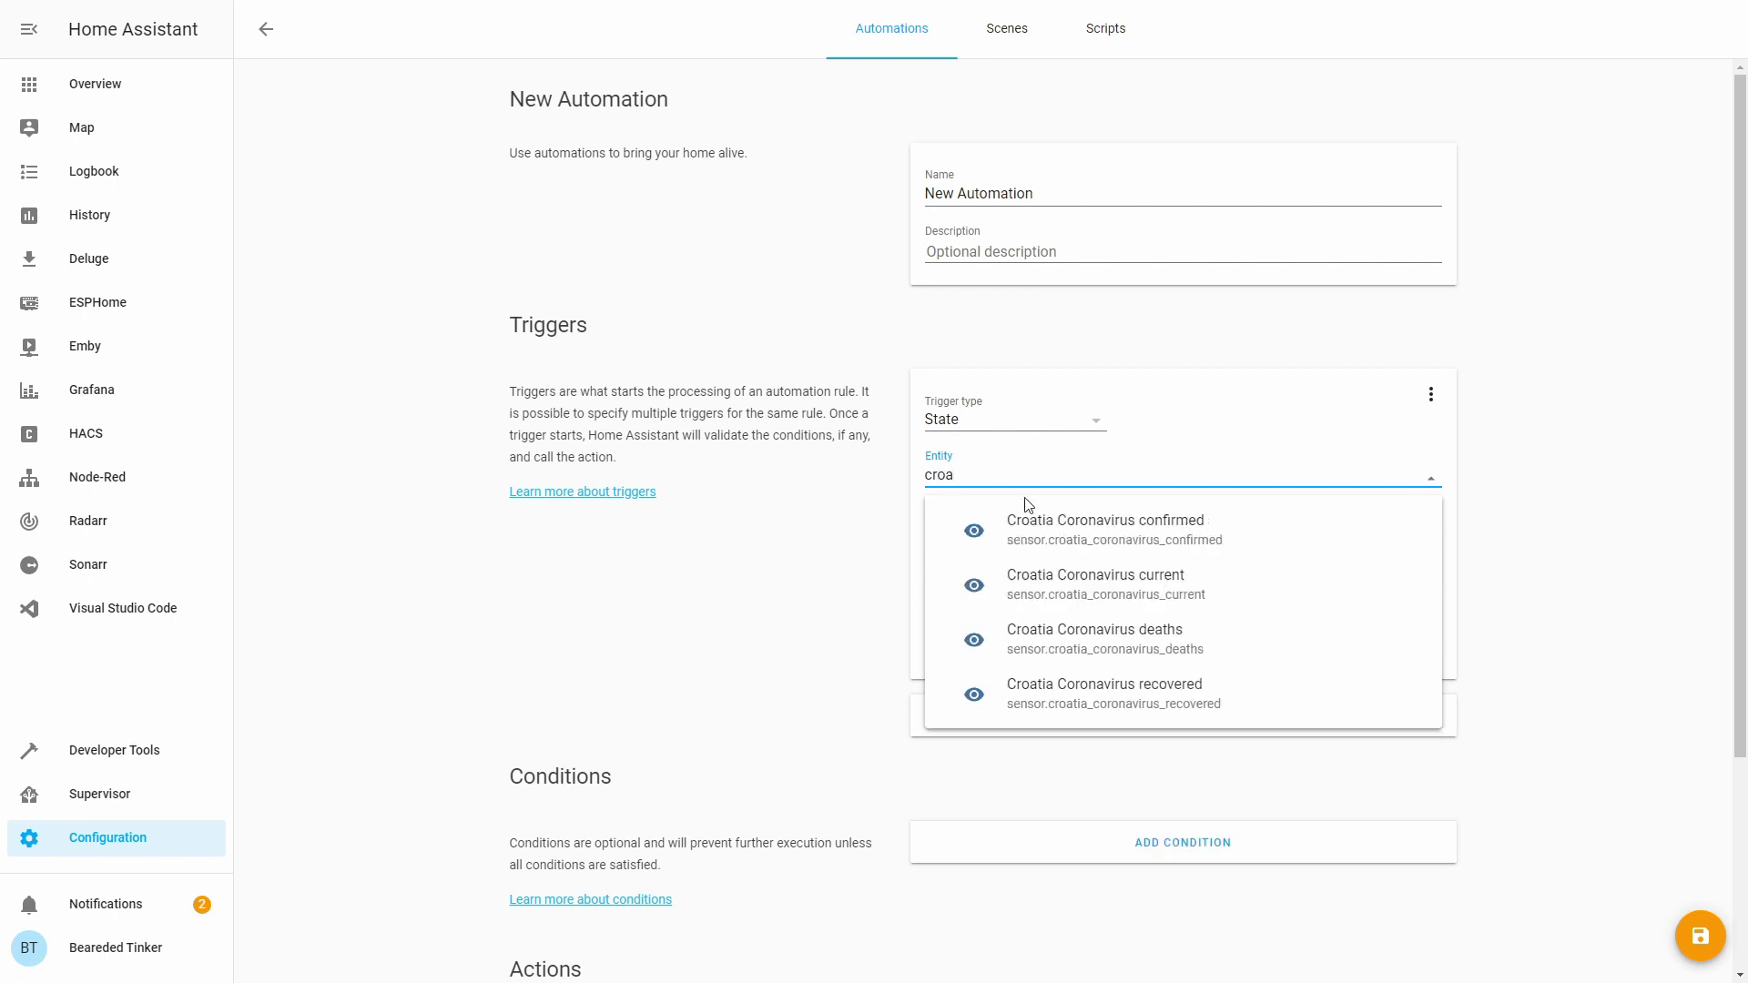
click(1089, 535)
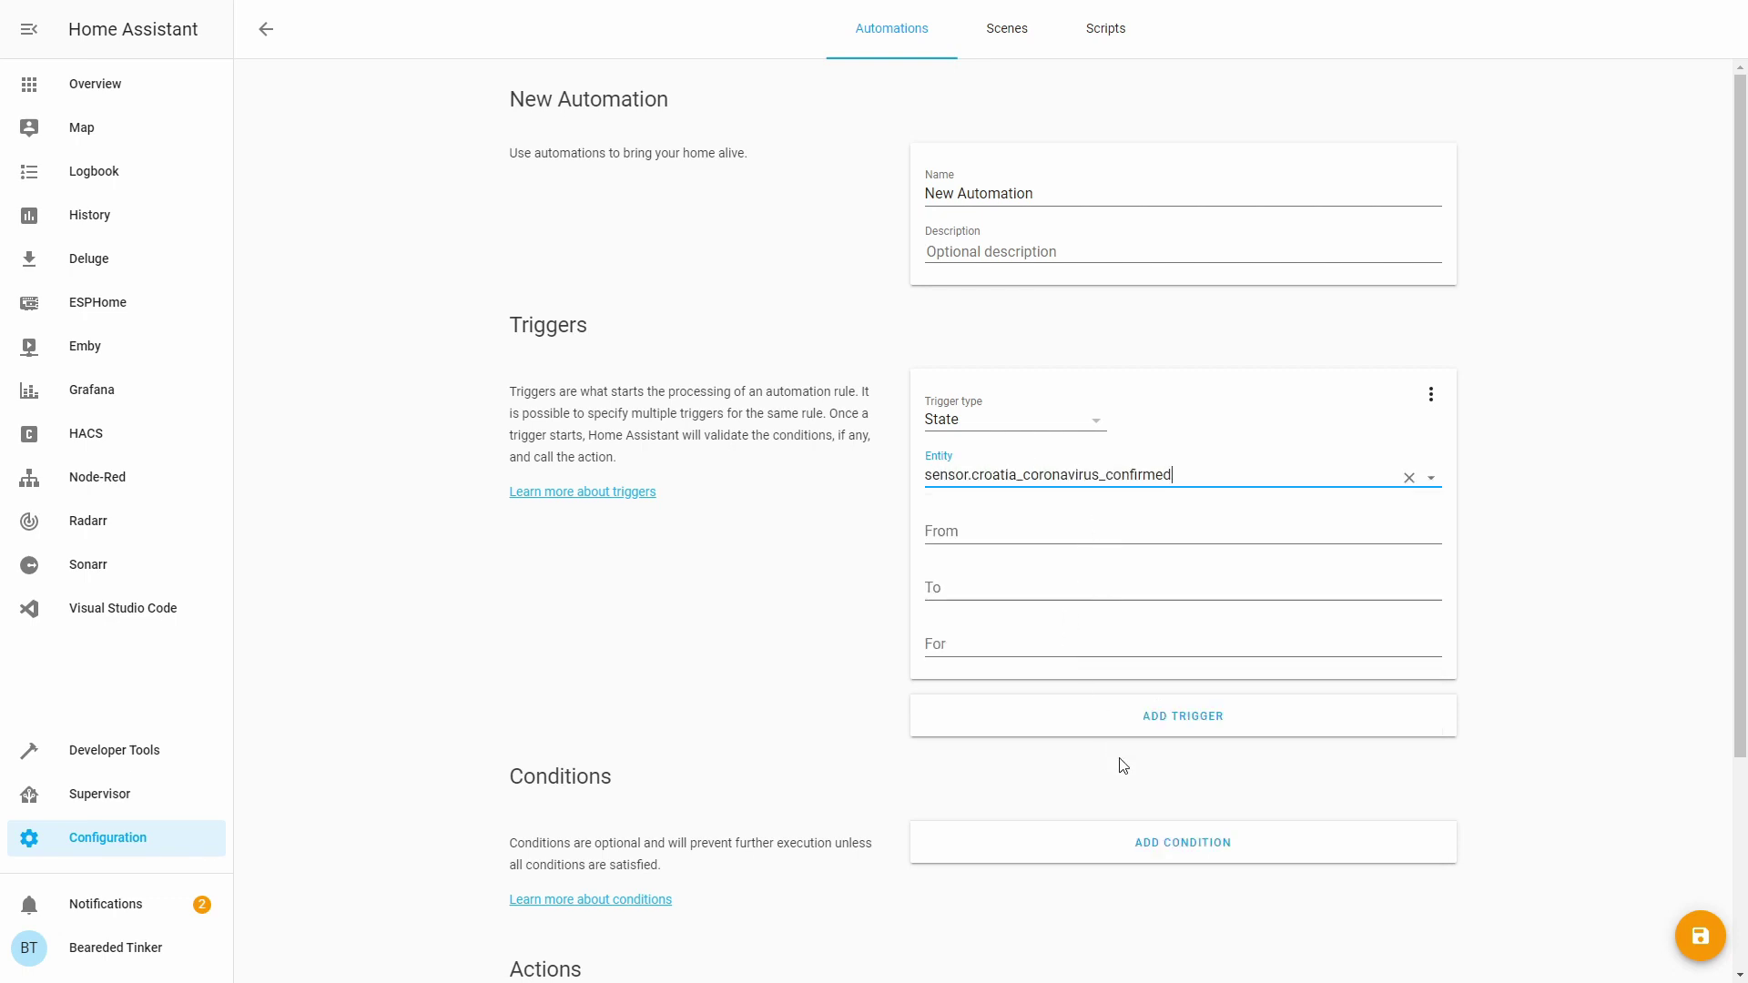
scroll(1120, 761, down, 3)
- Make the action call the notify.beardedbot service
click(1068, 783)
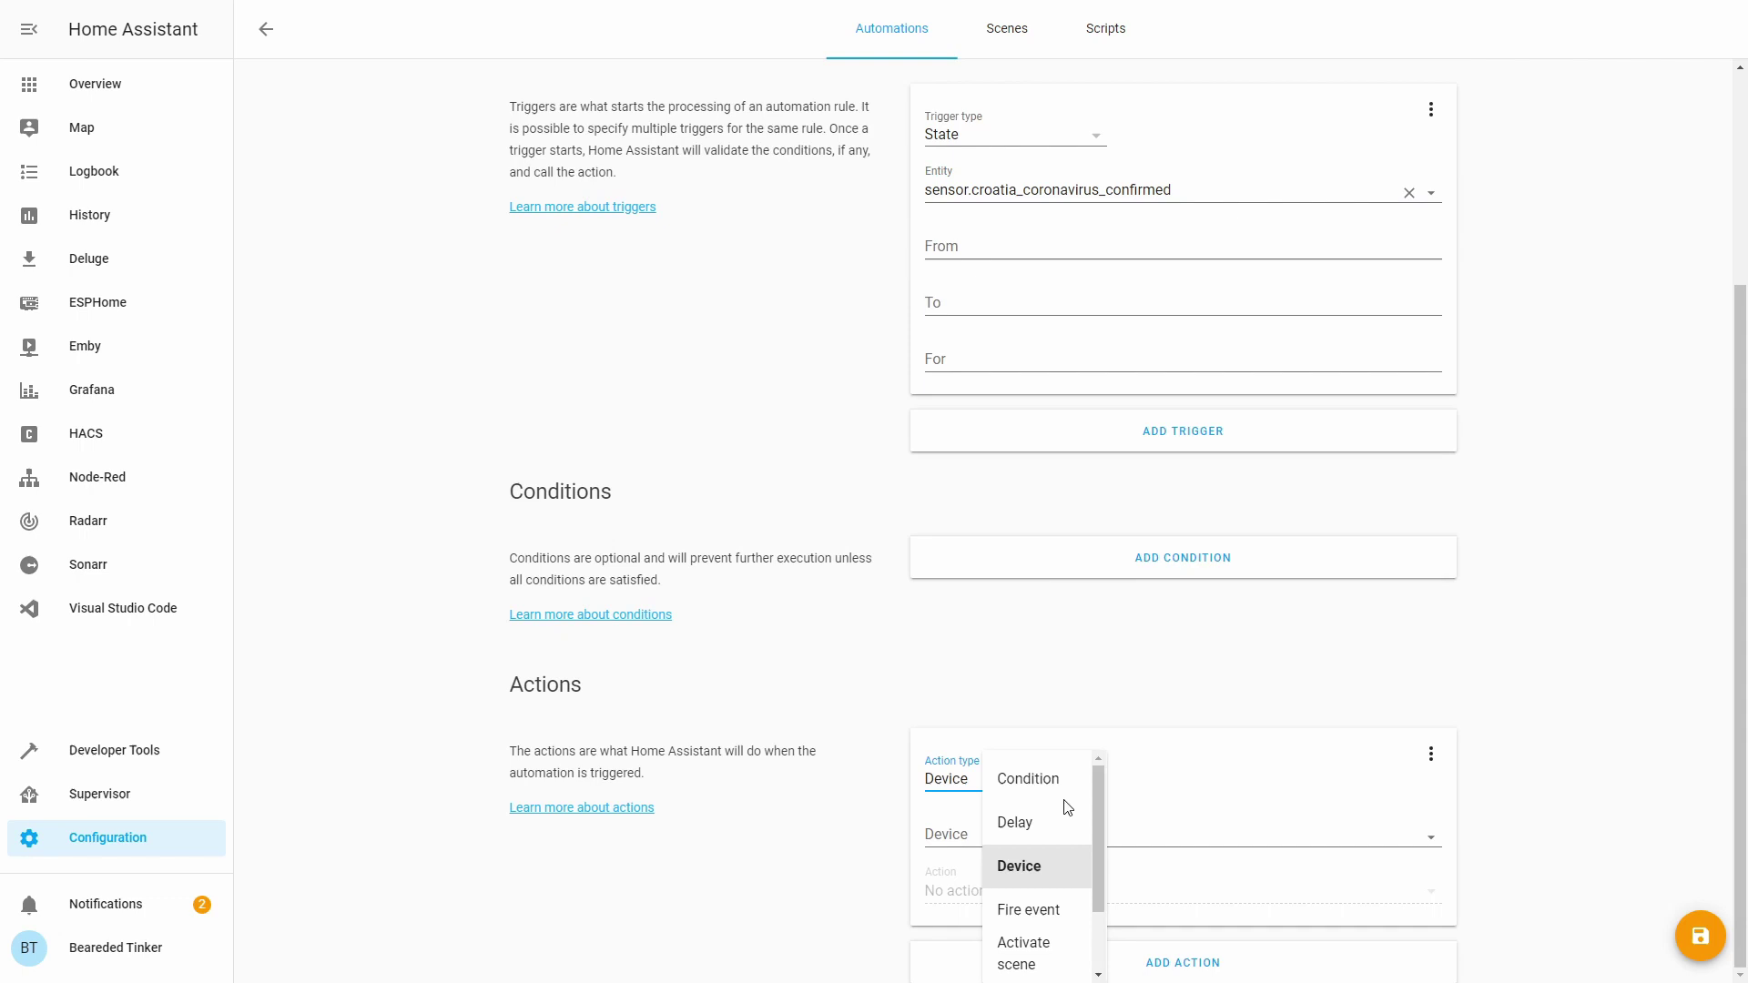
click(1047, 910)
click(1039, 837)
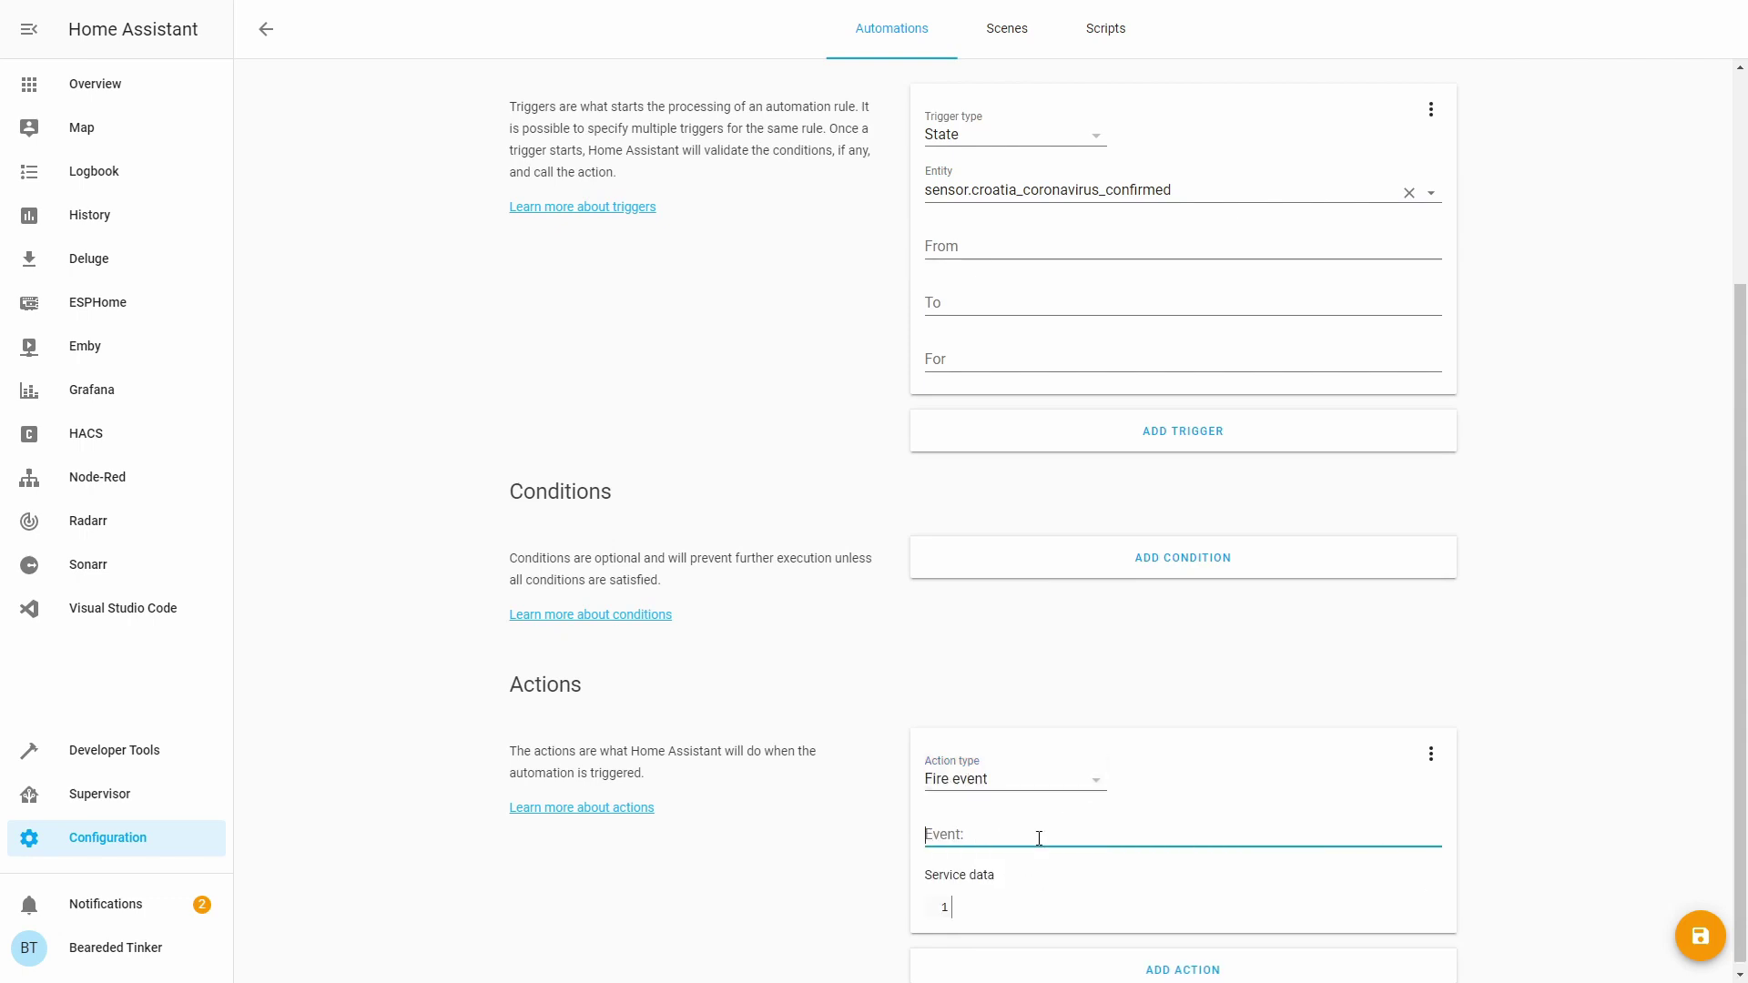
click(1055, 788)
drag(1257, 700, 1095, 798)
click(1085, 781)
scroll(1087, 856, down, 2)
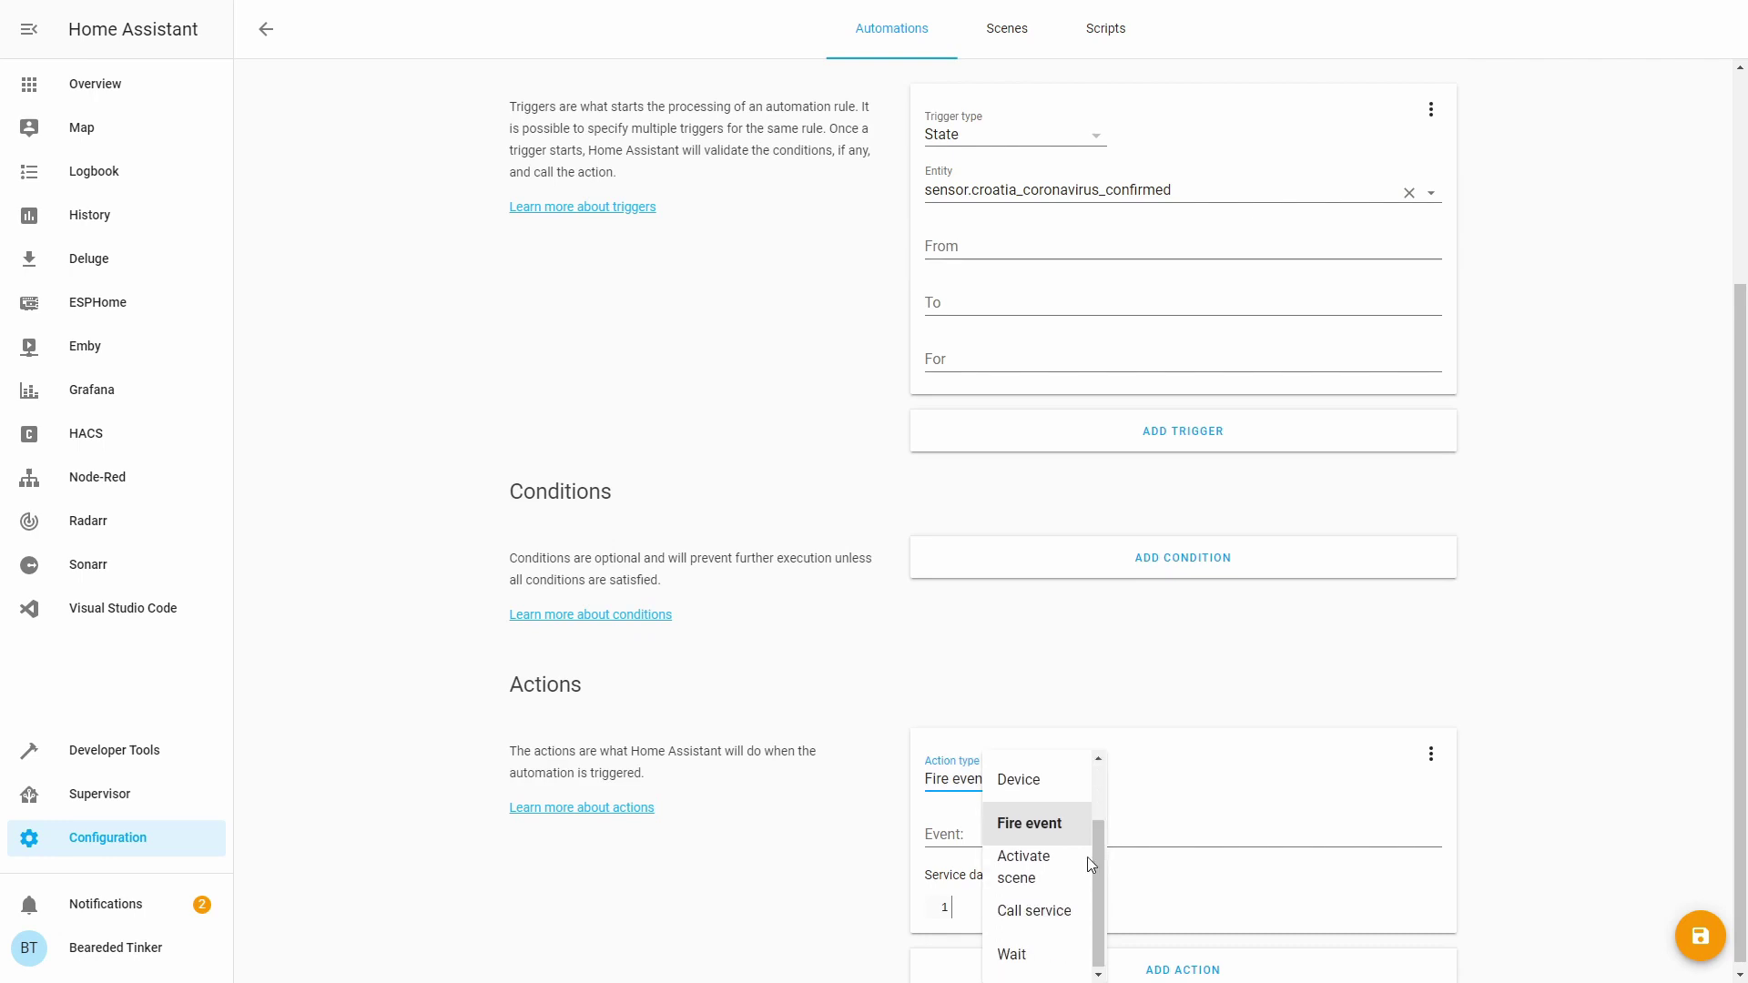
click(1049, 920)
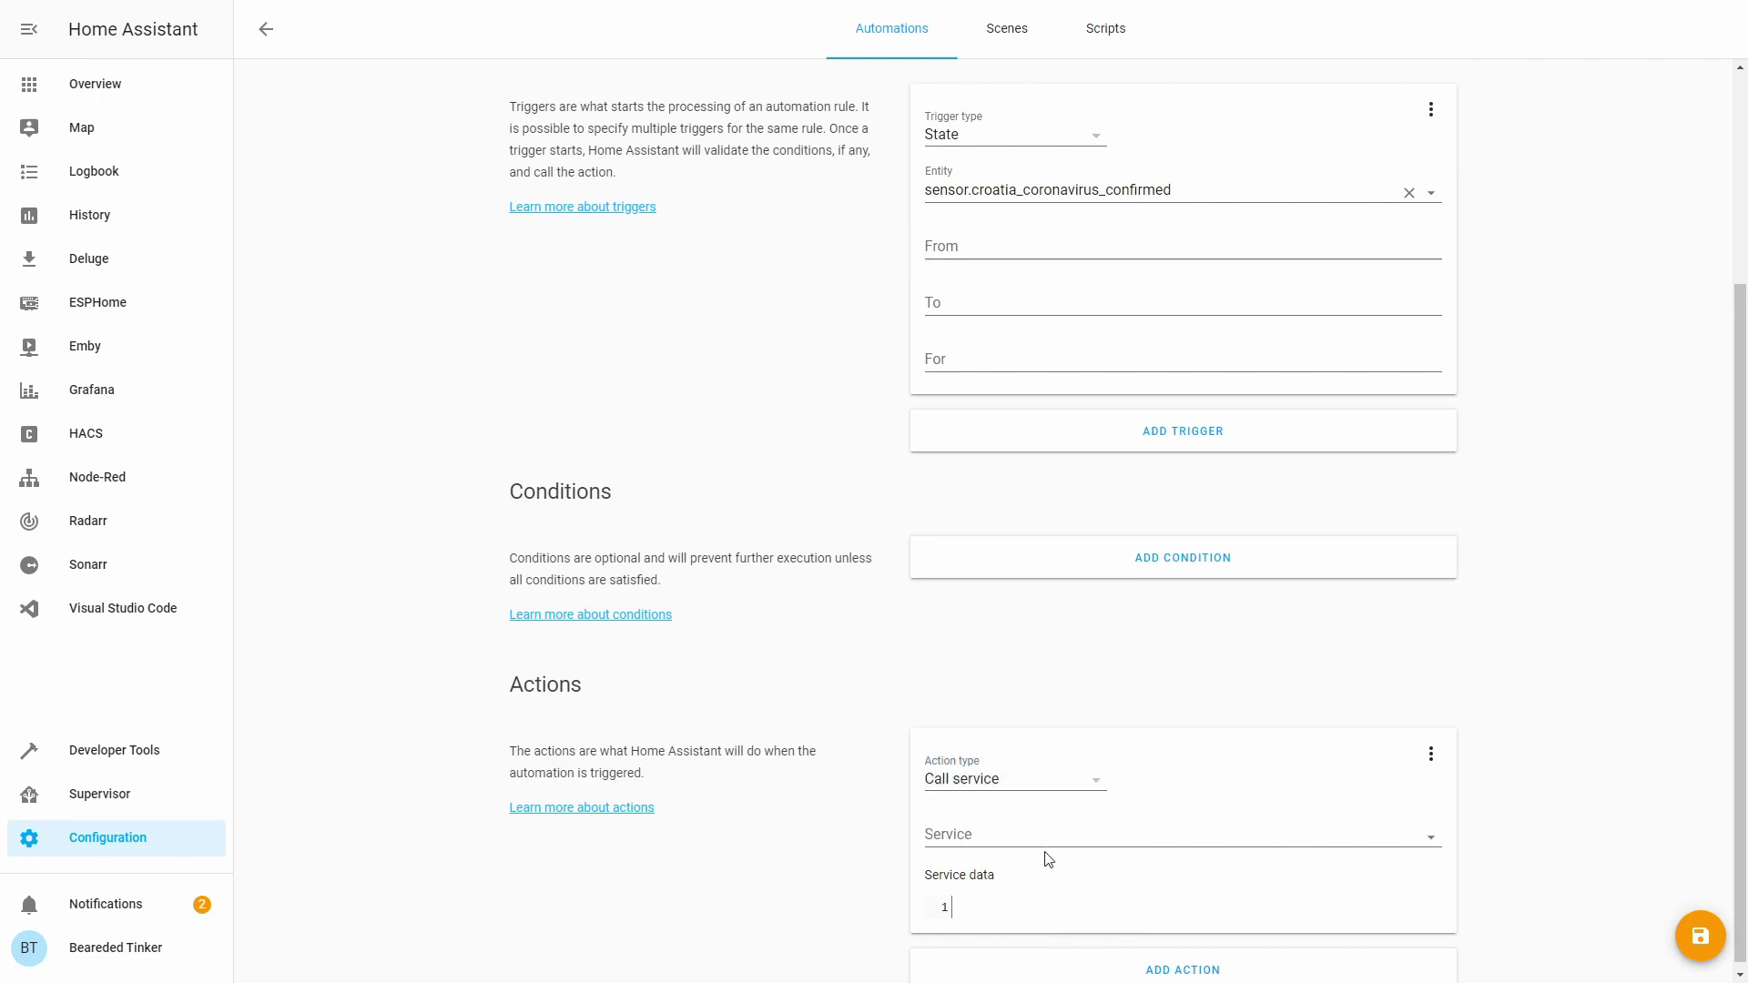
click(1047, 837)
text(notif)
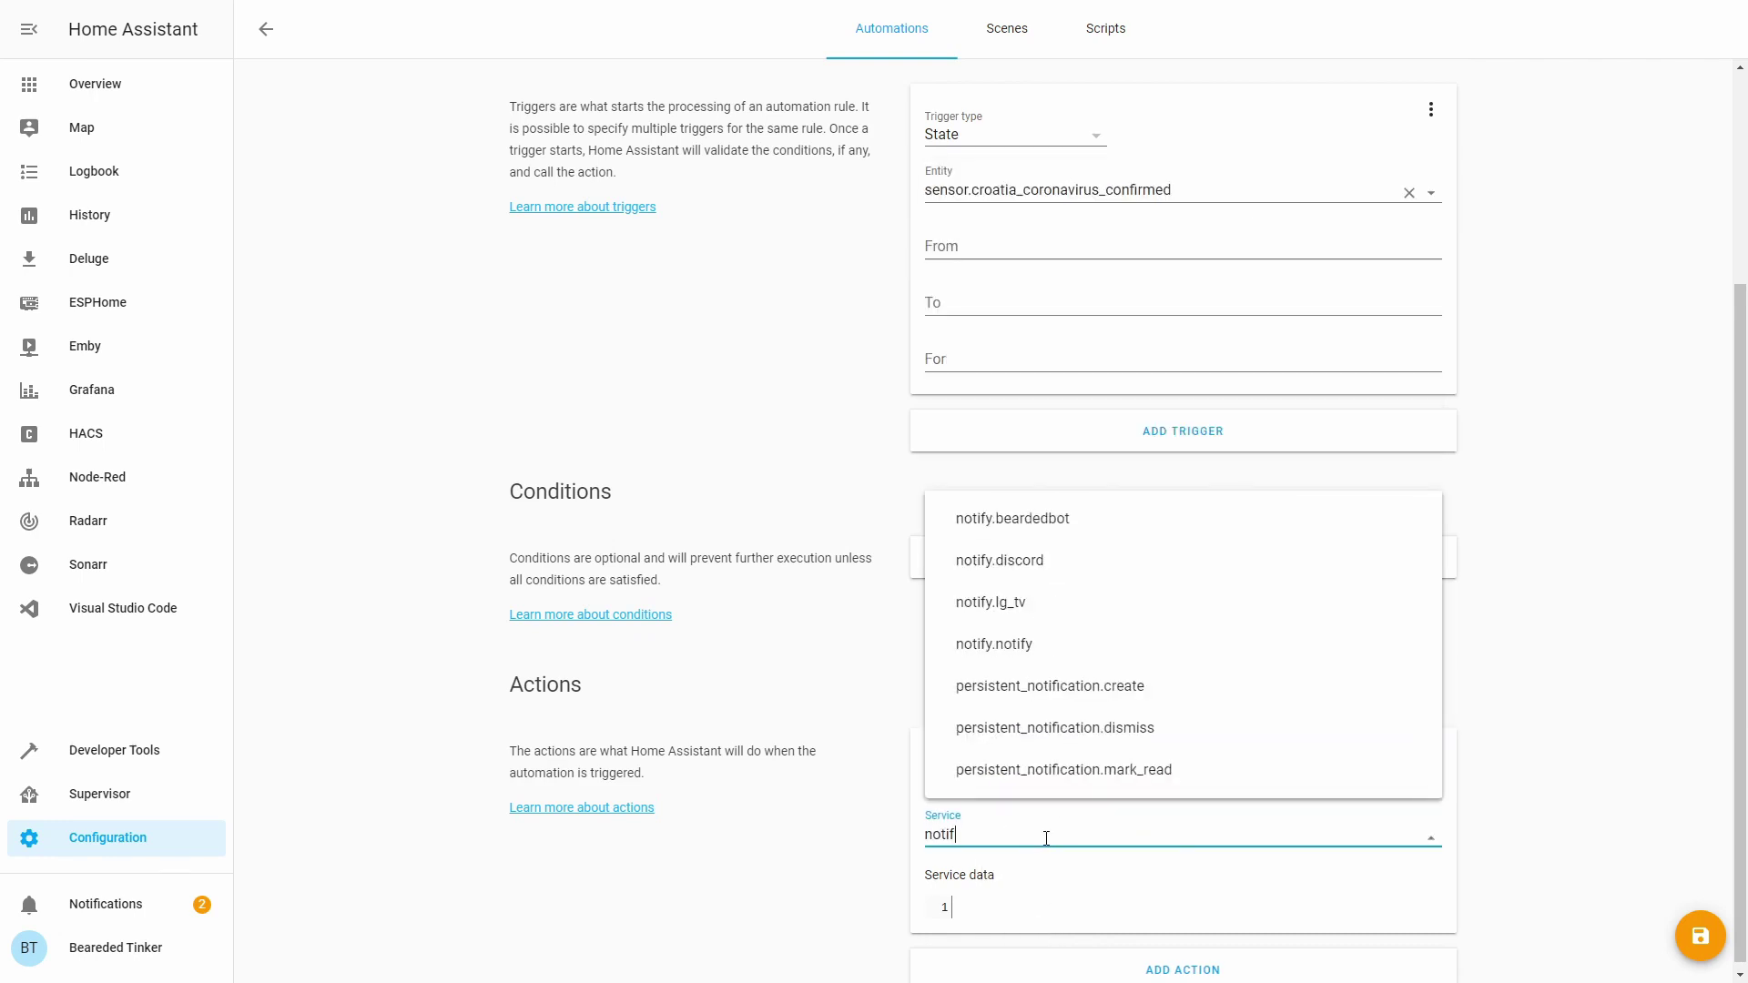
click(1079, 516)
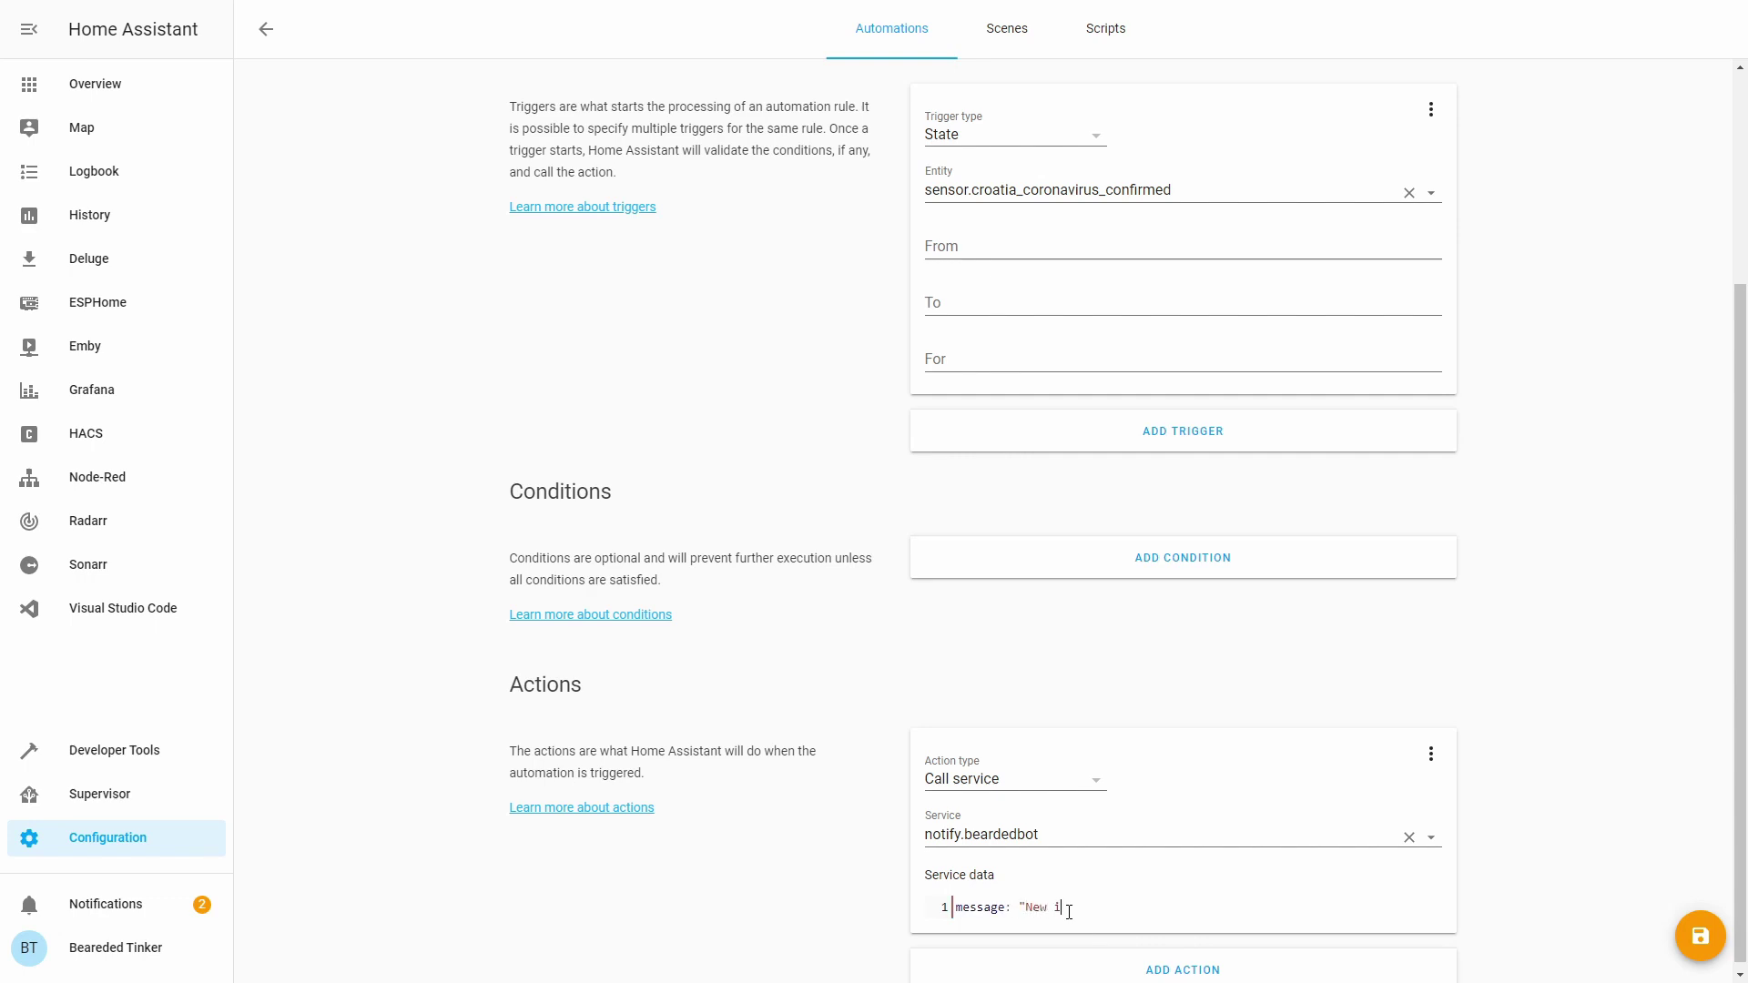
- Enter the message 'New infection in Croatia' and save the automation
text(nfection in Croatia)
scroll(1055, 743, down, 1)
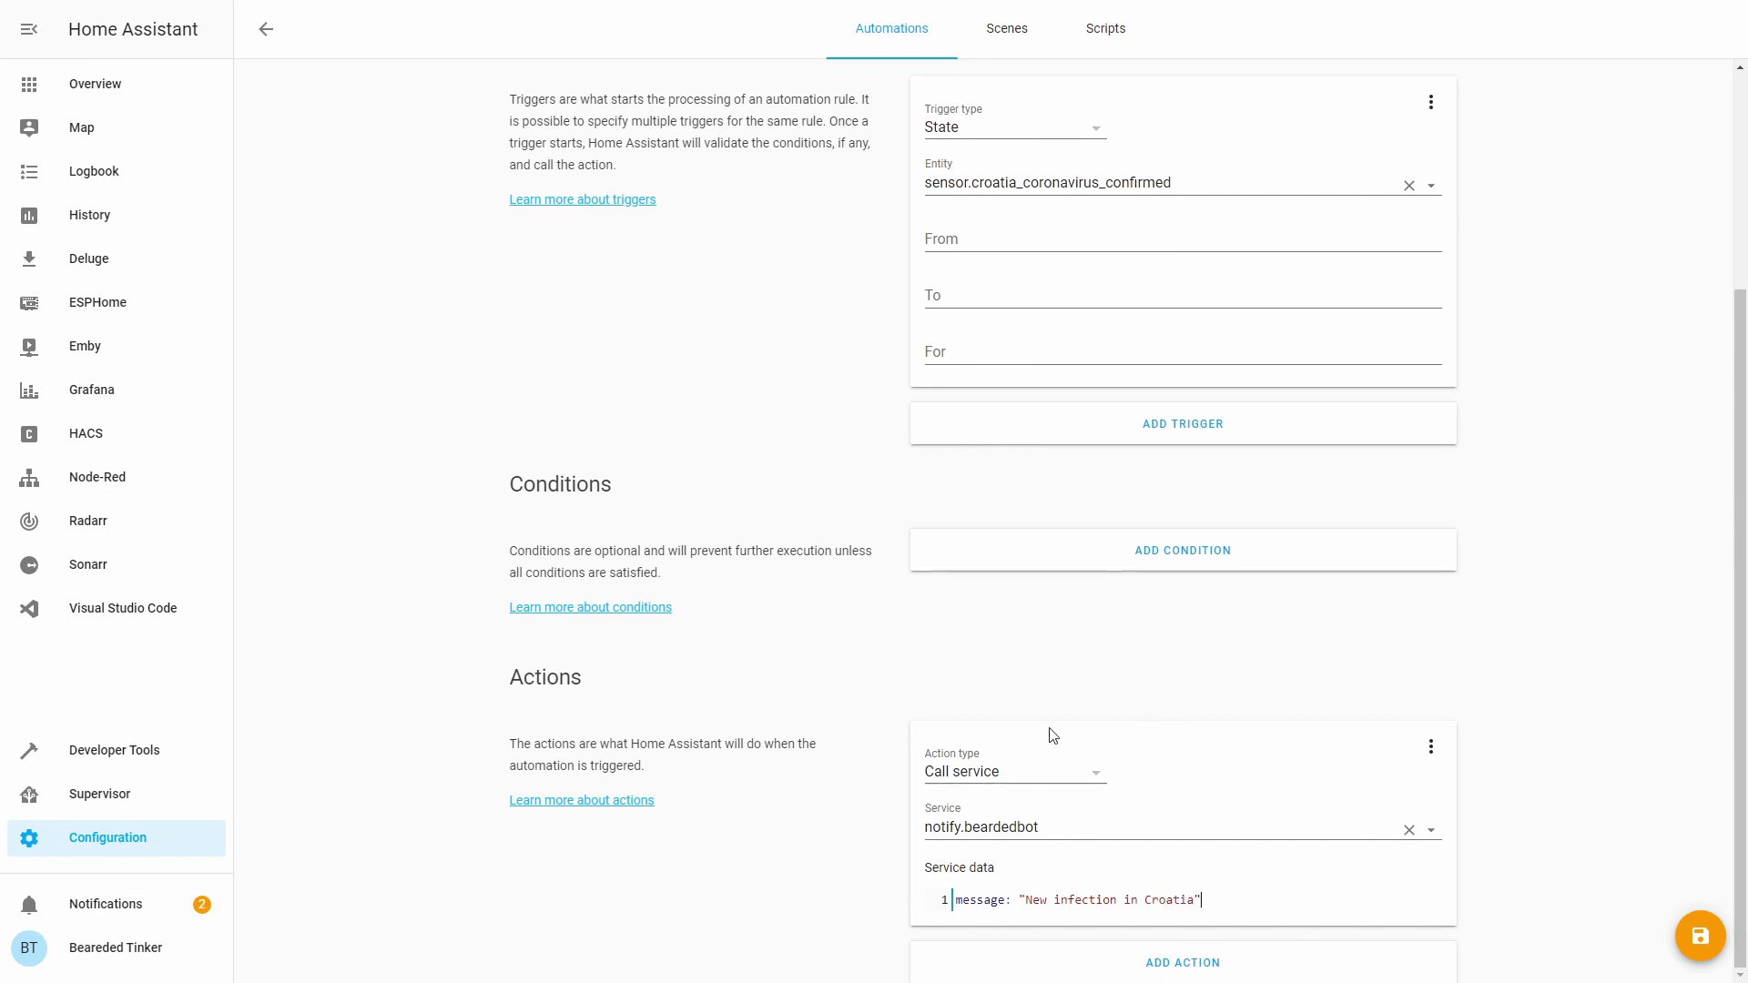
click(1700, 936)
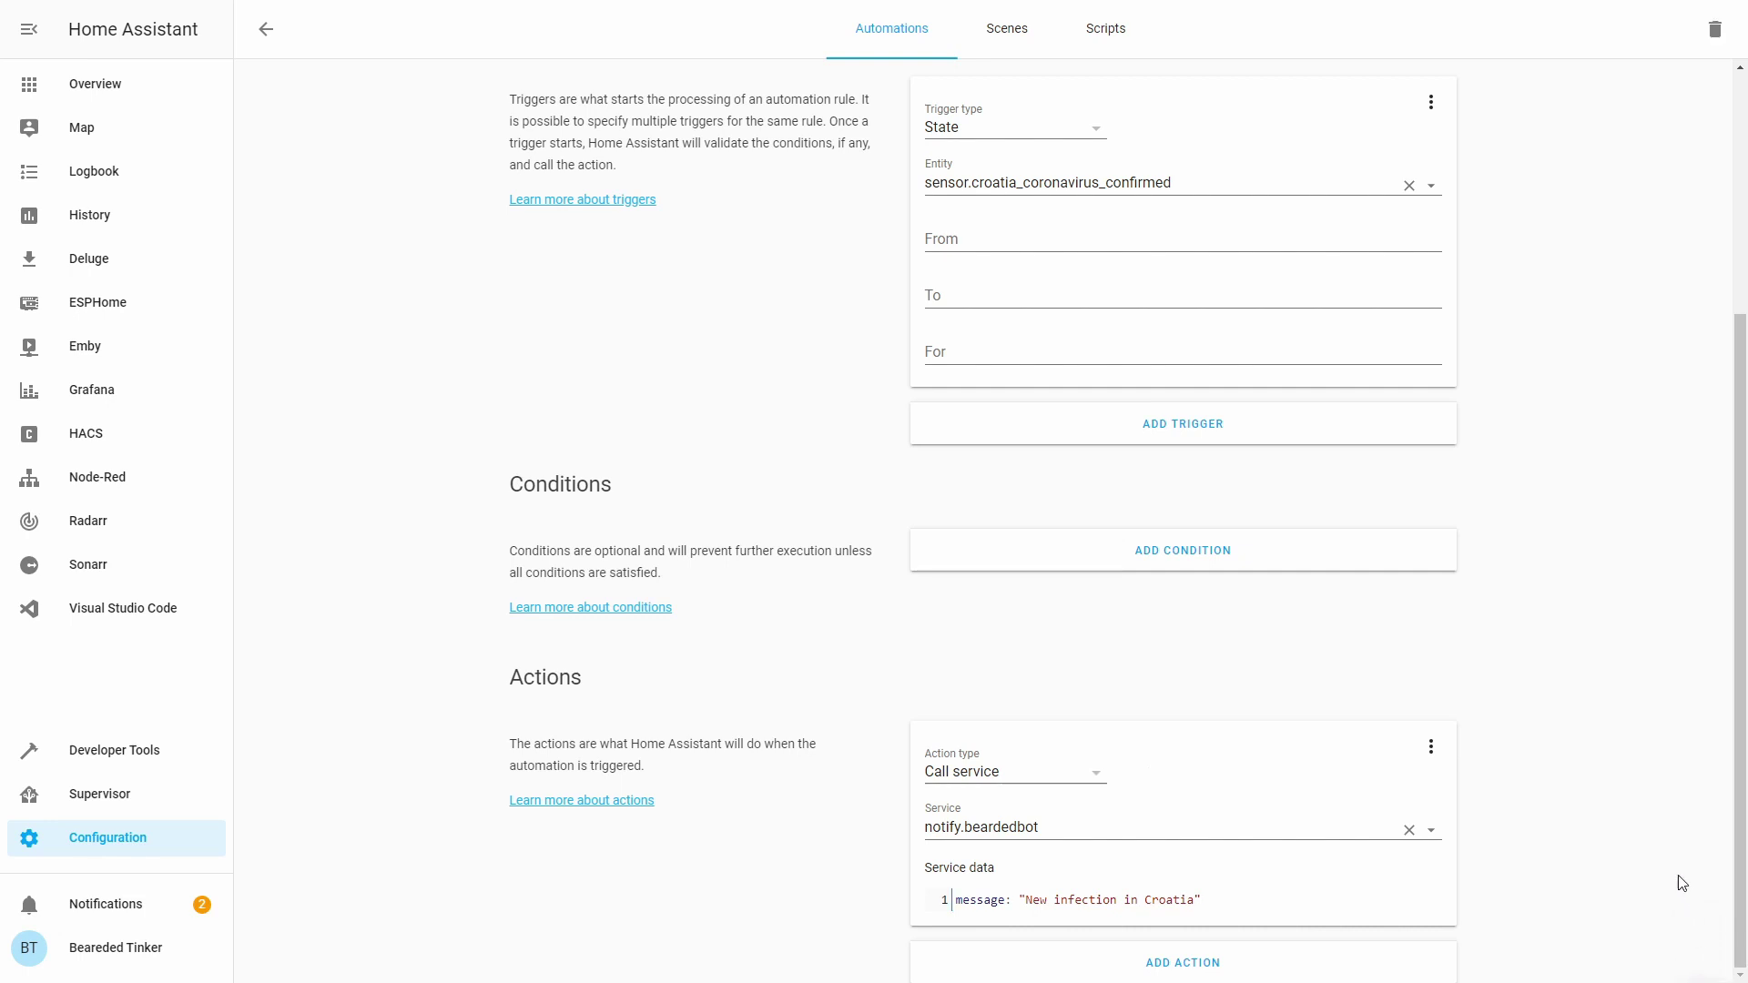
- Start another blank automation named 'Another person recovered'
click(264, 29)
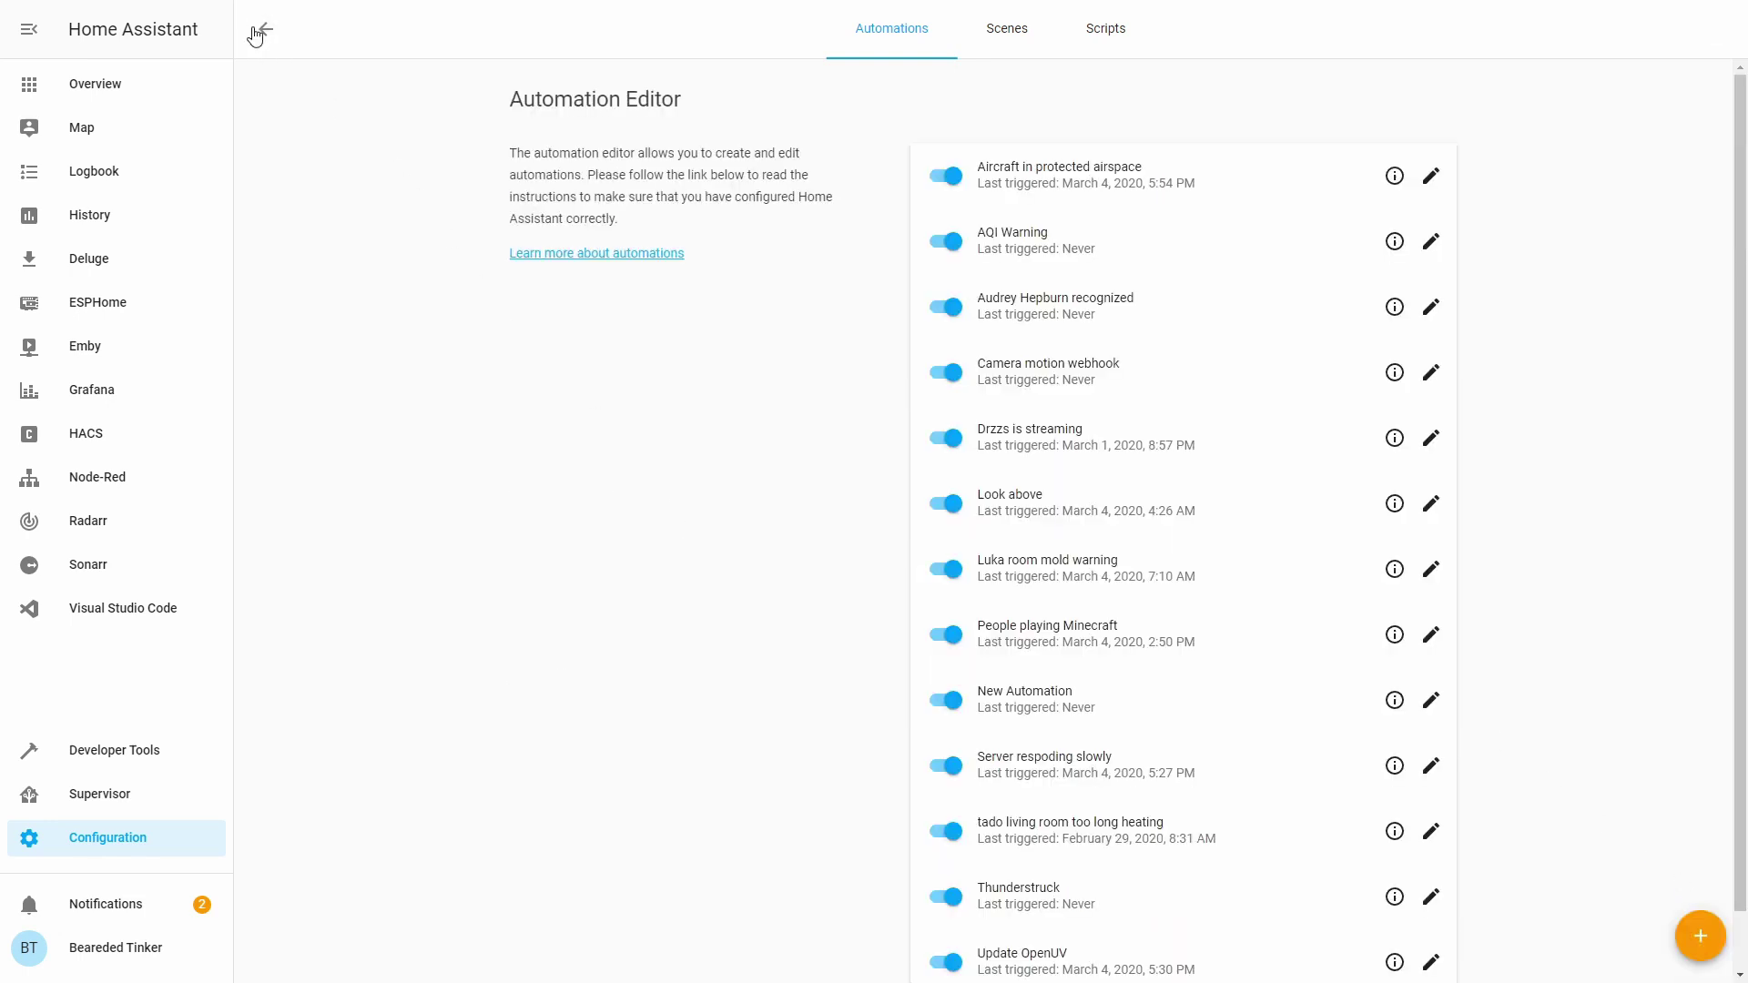
click(1701, 938)
click(699, 642)
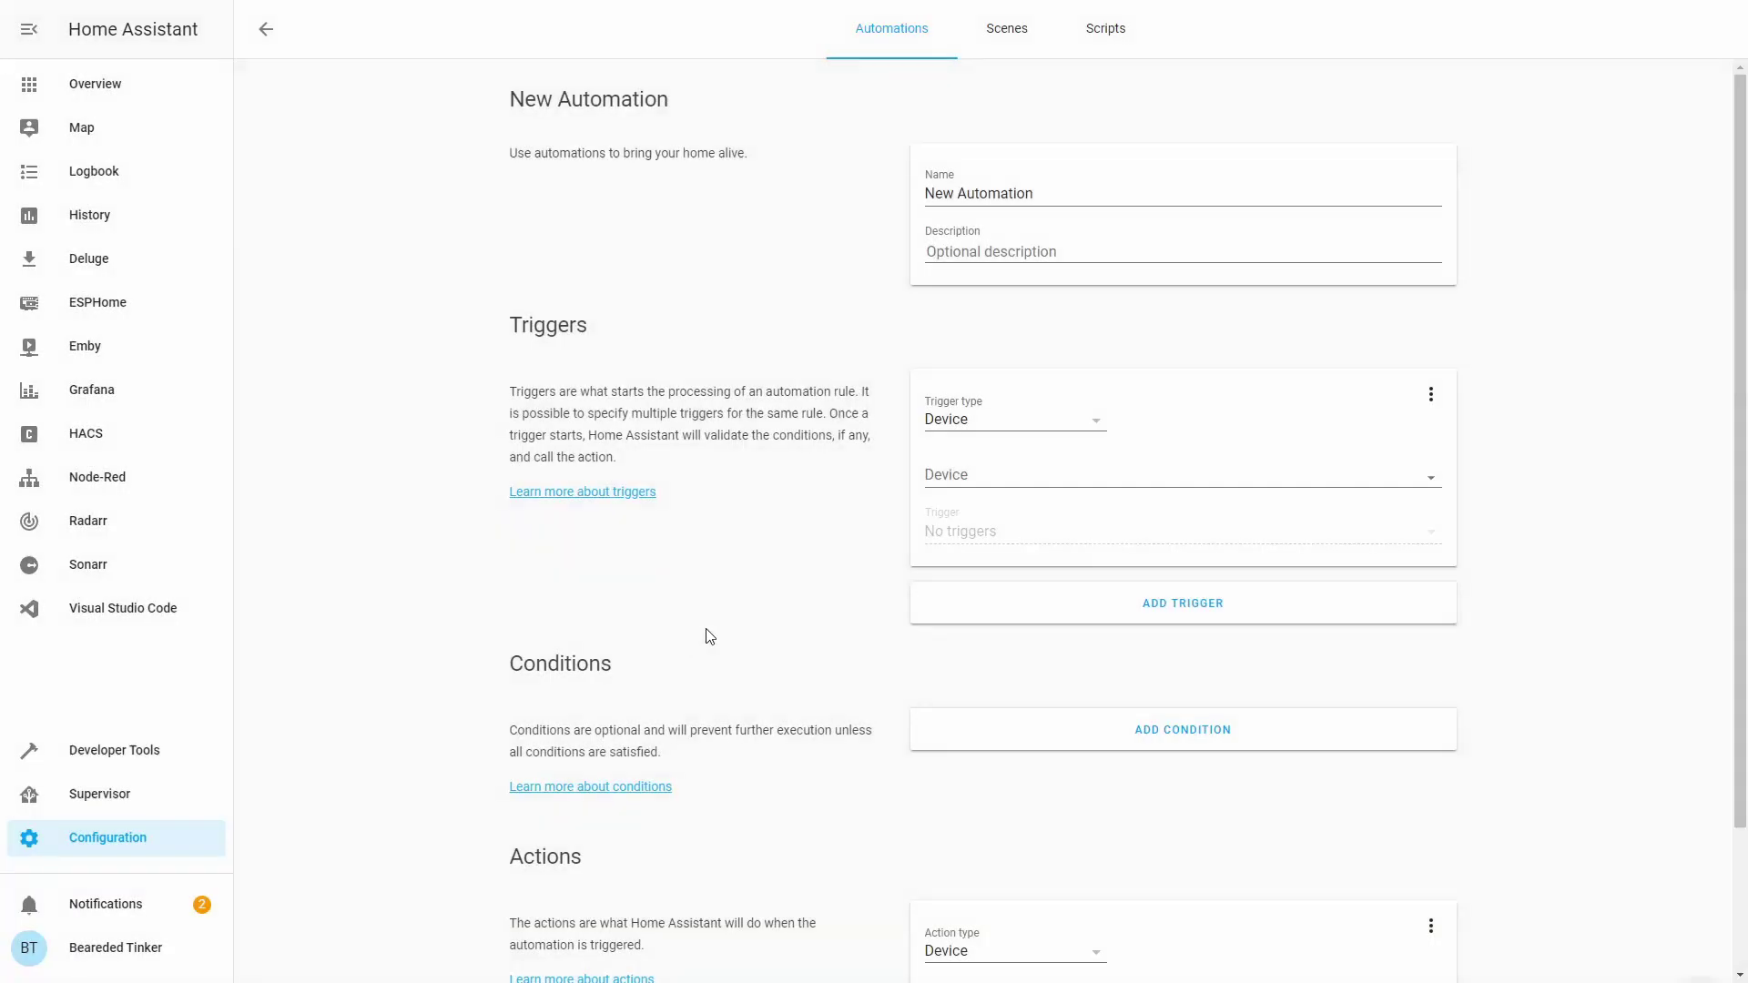
drag(1035, 193, 910, 169)
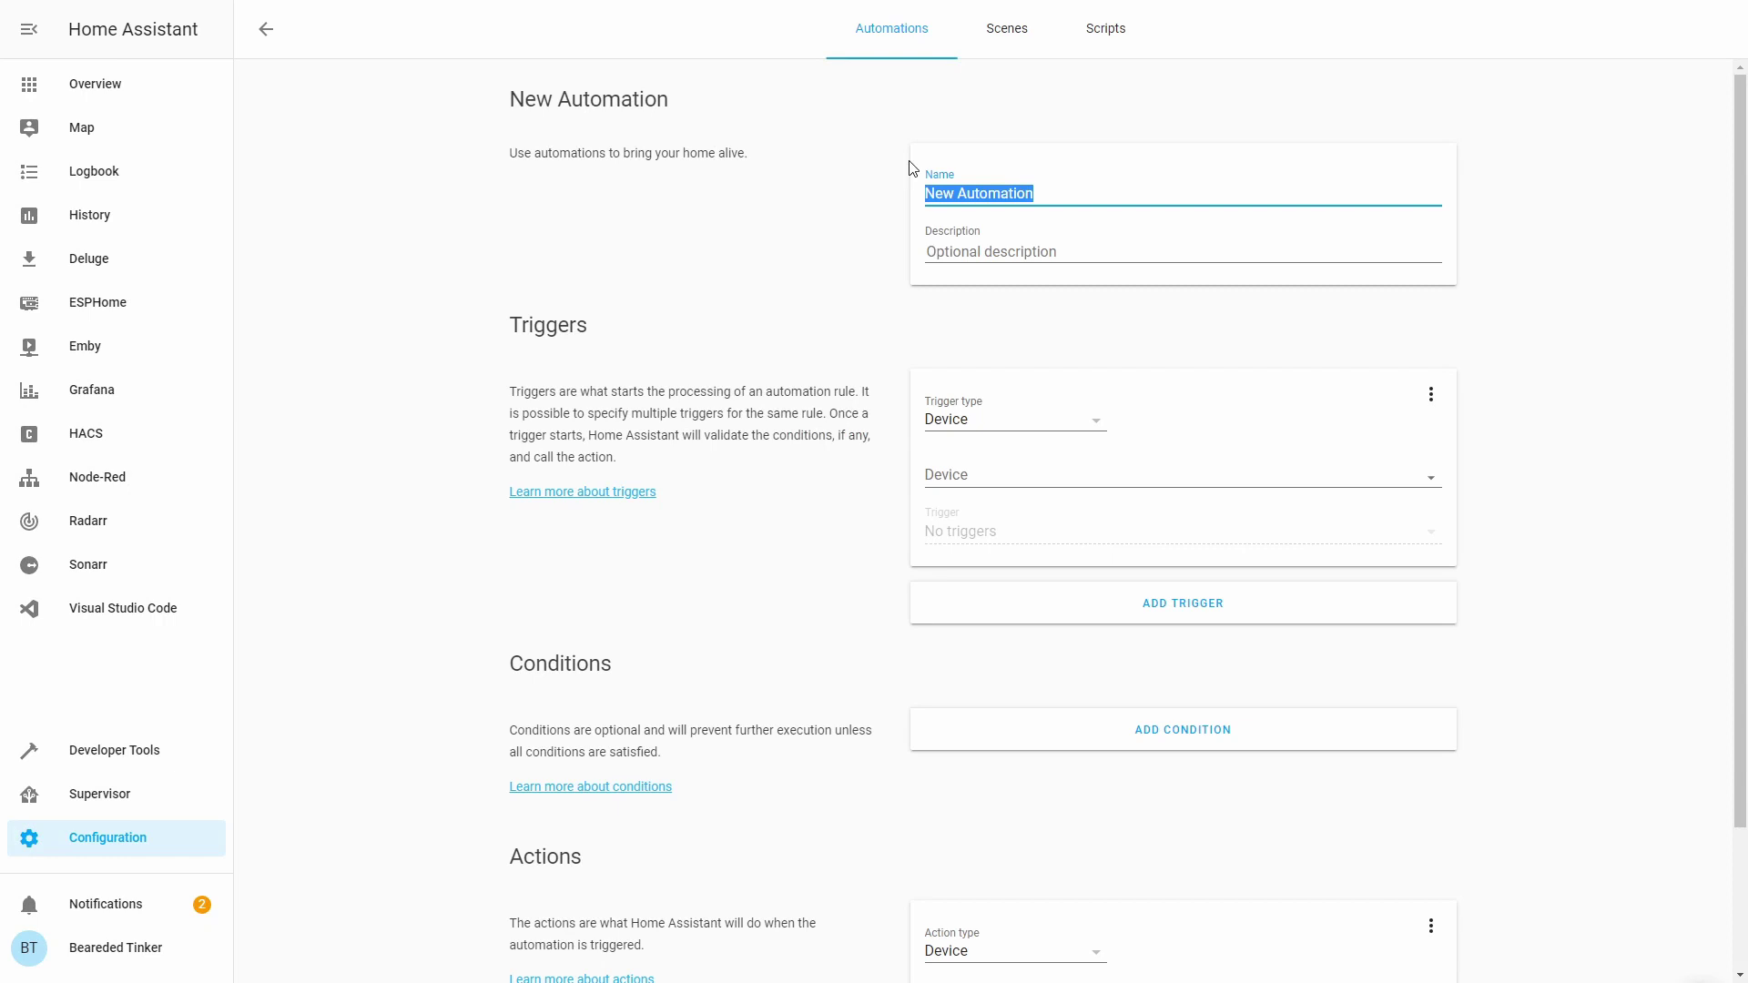
text(Wordl)
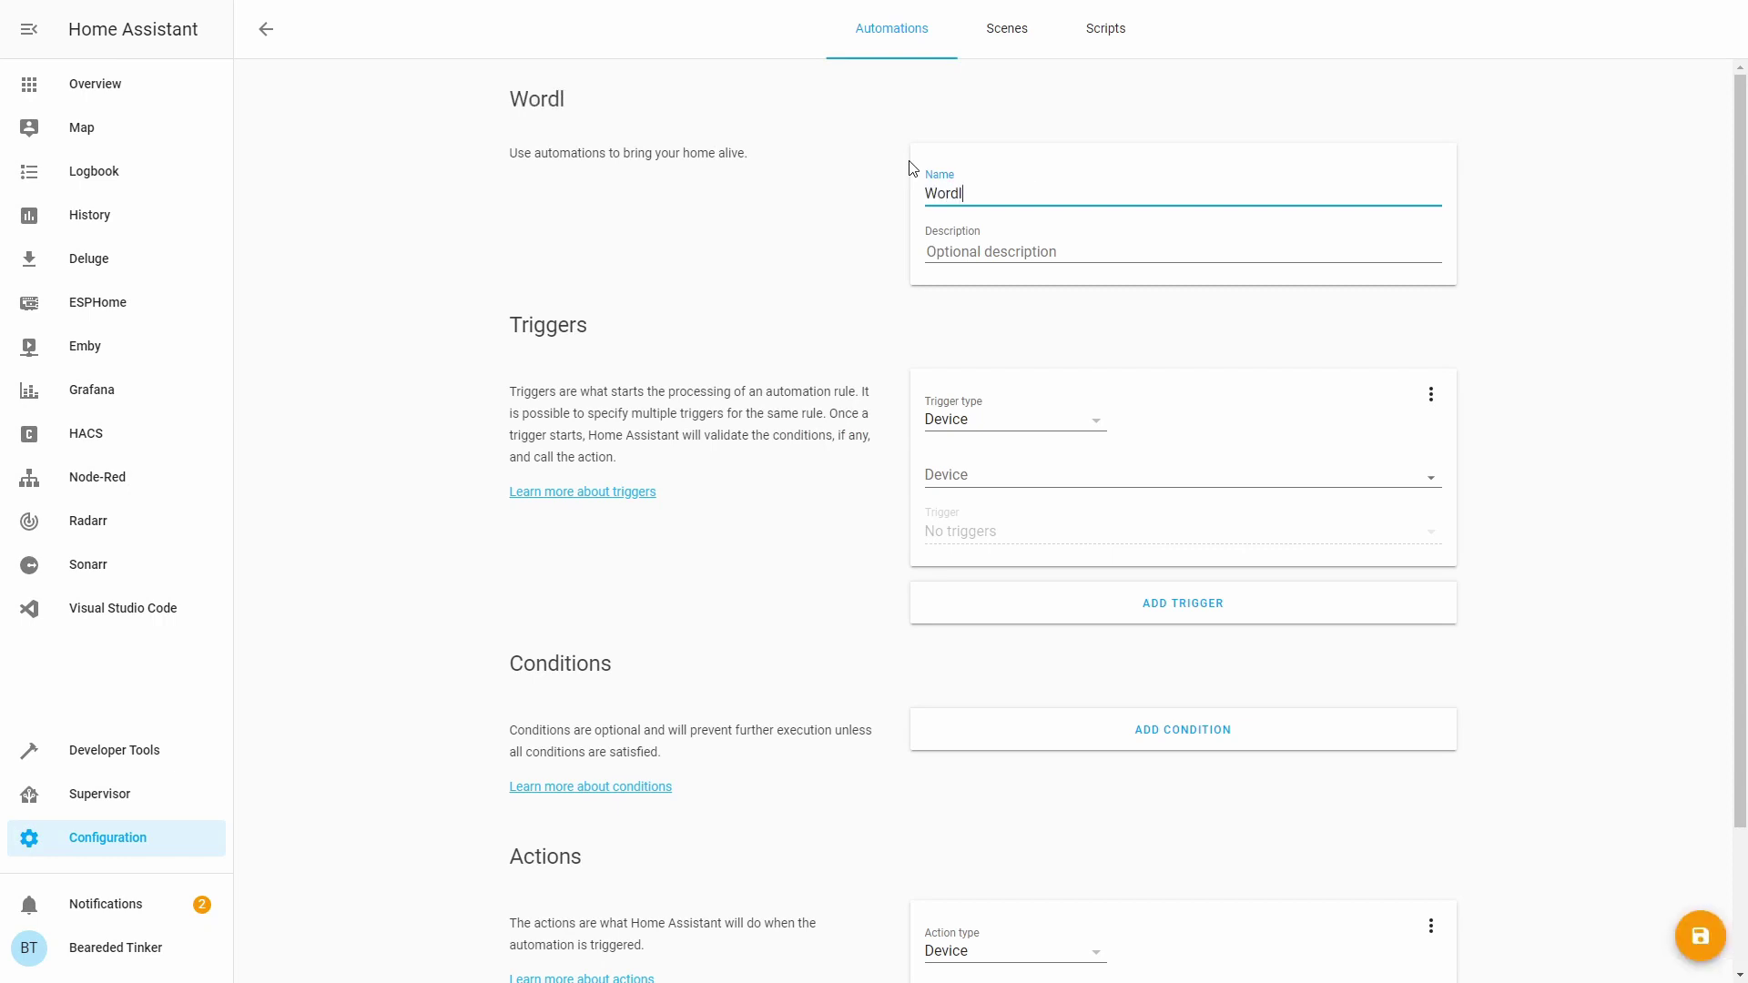
key(BackSpace)
key(BackSpace)
key(BackSpace)
key(BackSpace)
key(BackSpace)
text(Another person rev)
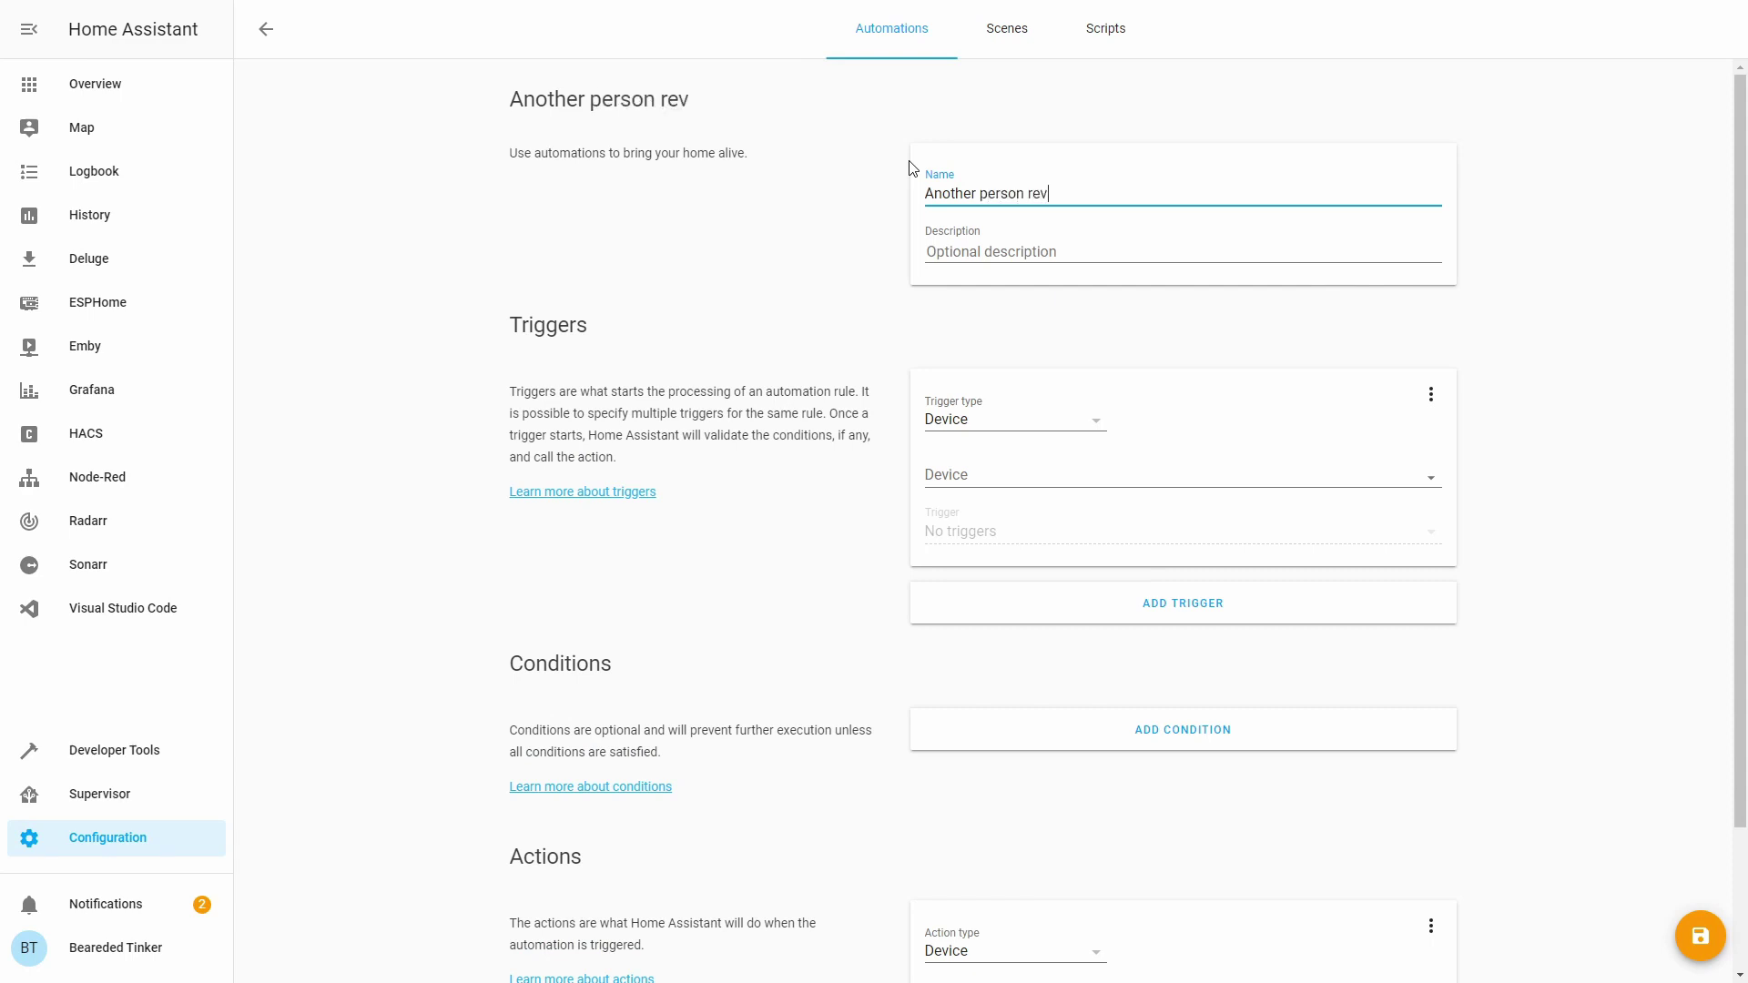
key(BackSpace)
text(covered)
- Set a State trigger and search the entity list for 'wor'
click(1008, 421)
click(1006, 507)
click(1021, 481)
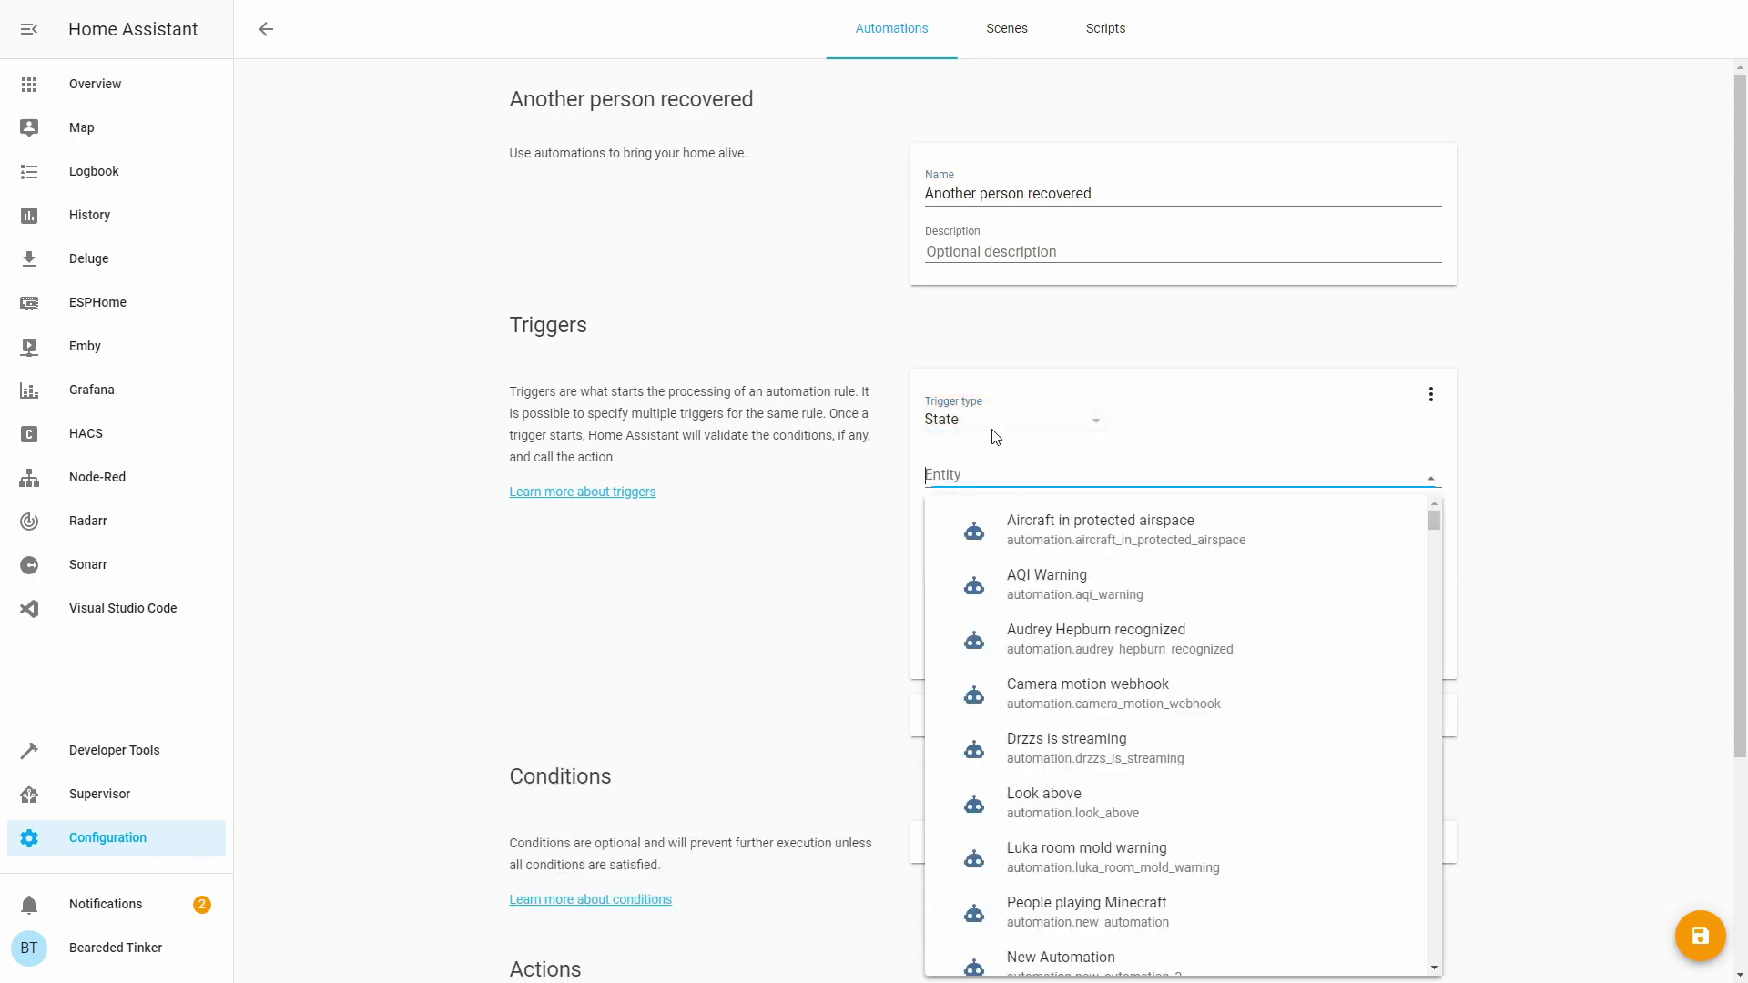
text(wor)
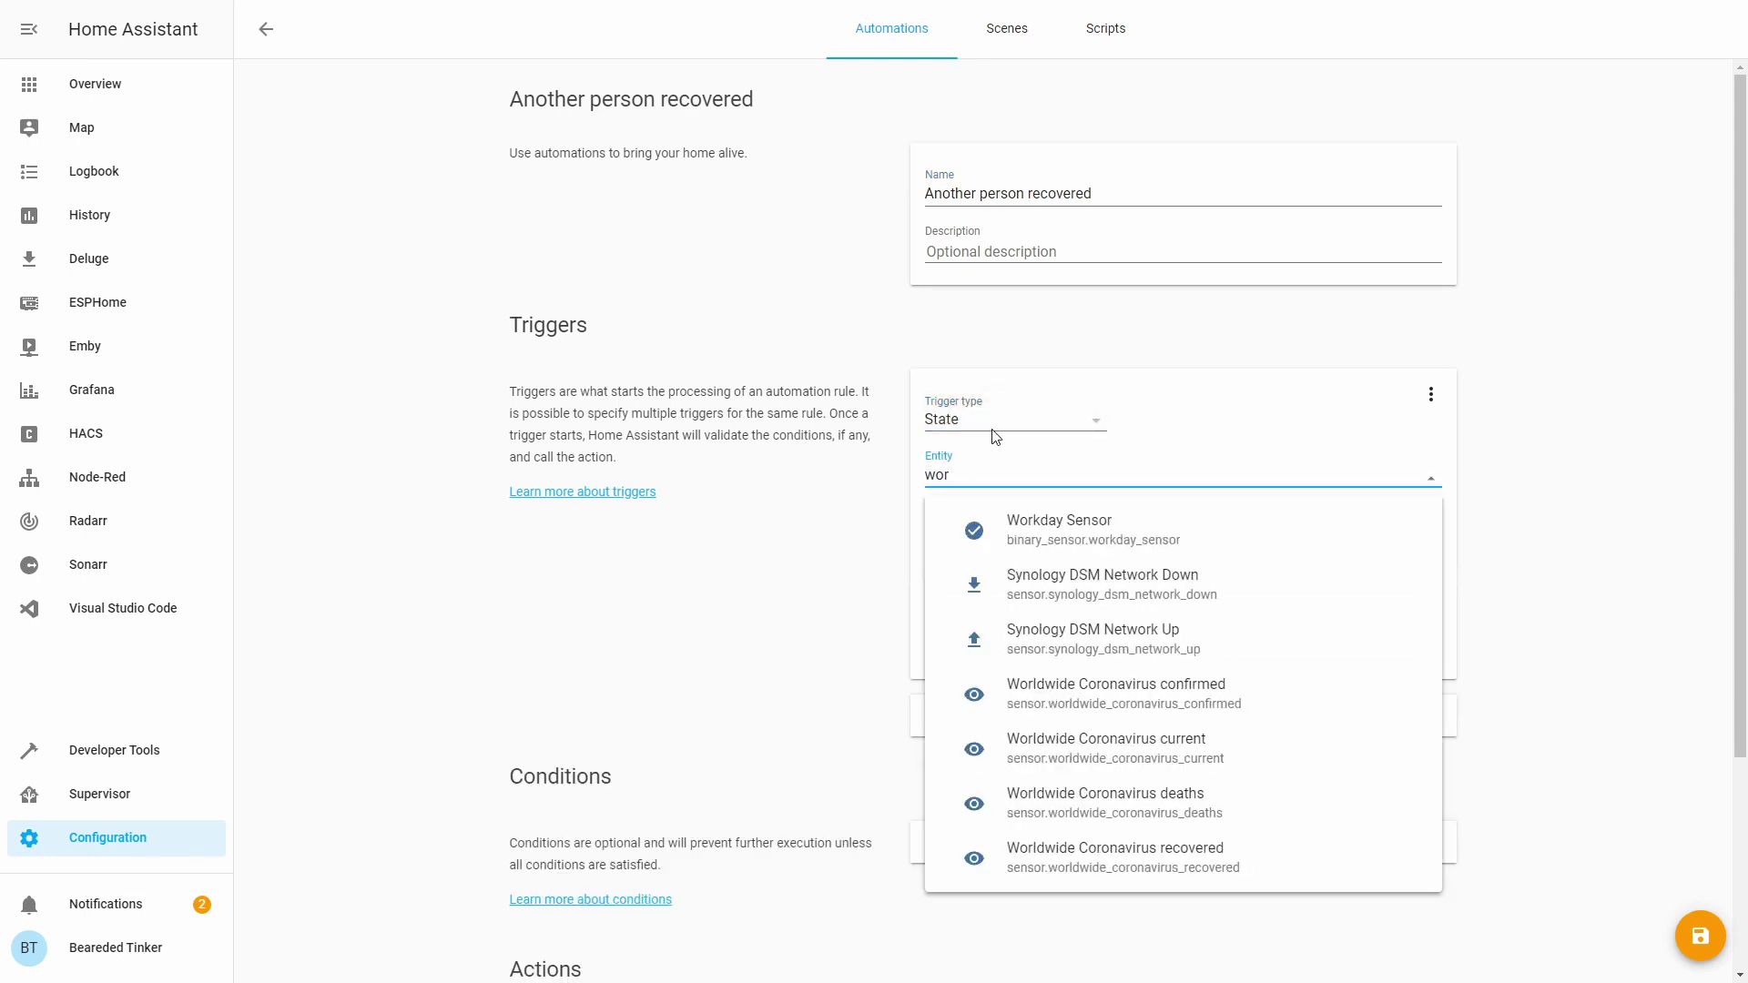
- Trigger on Worldwide Coronavirus recovered and make the action call notify.beardedbot
click(1211, 843)
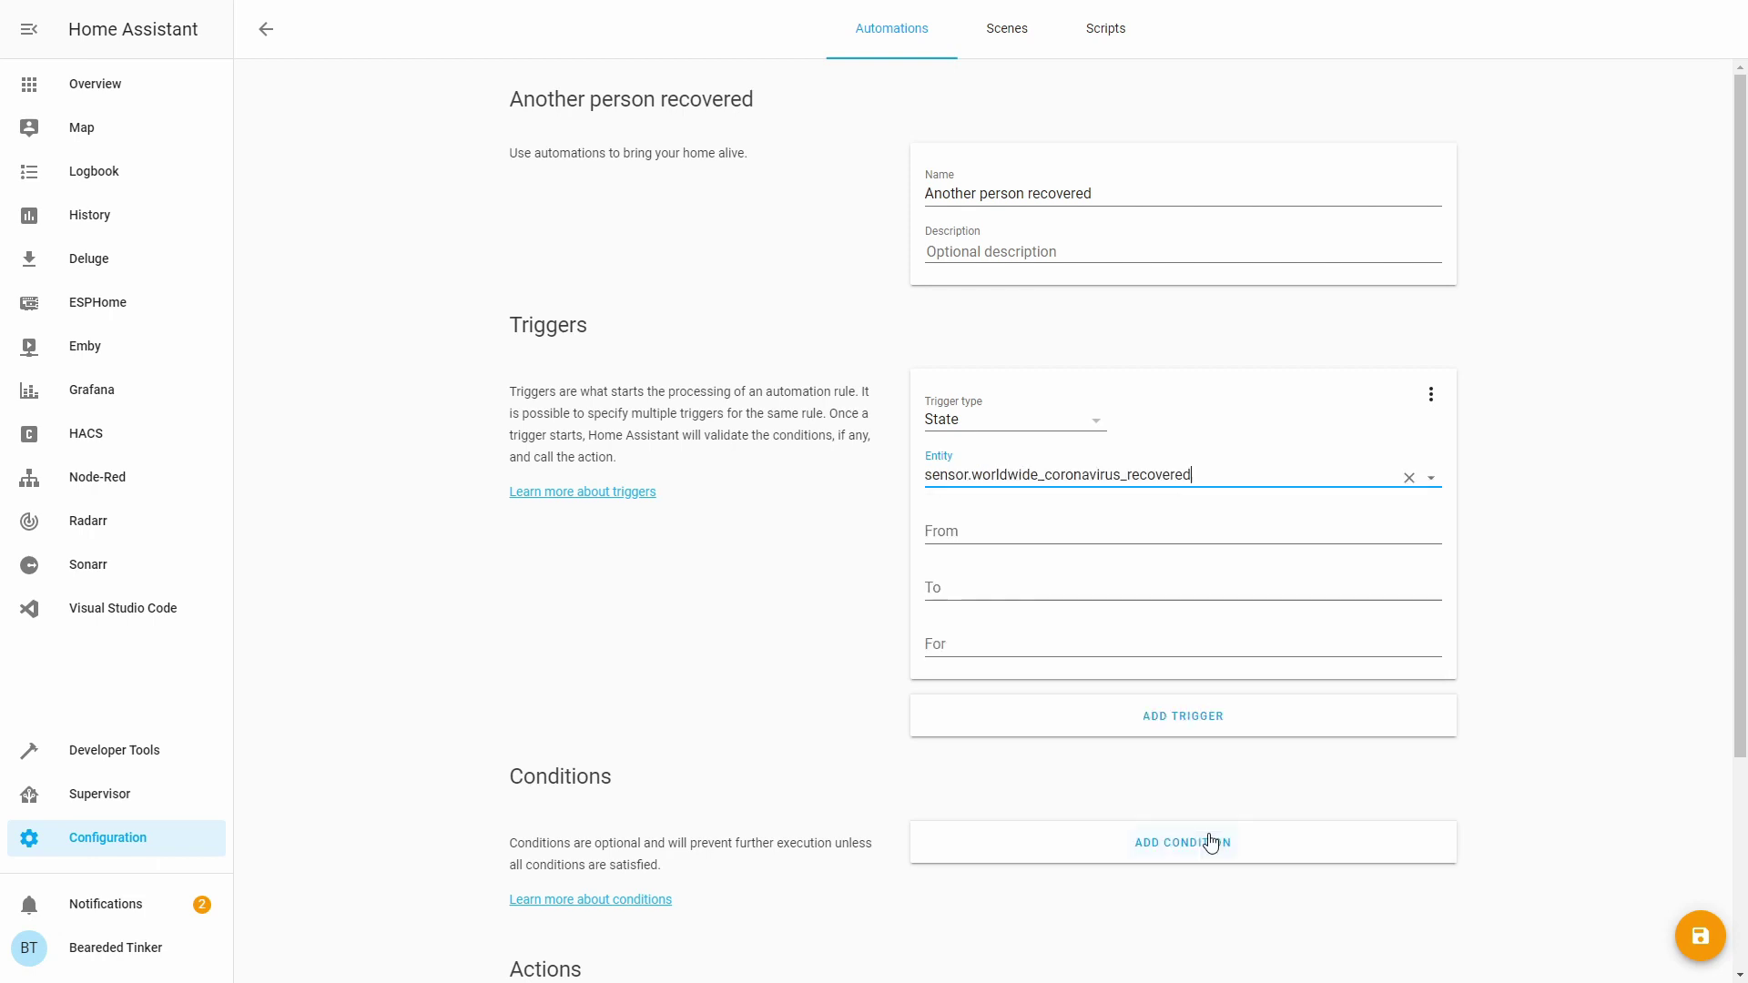
scroll(892, 683, down, 3)
click(1054, 775)
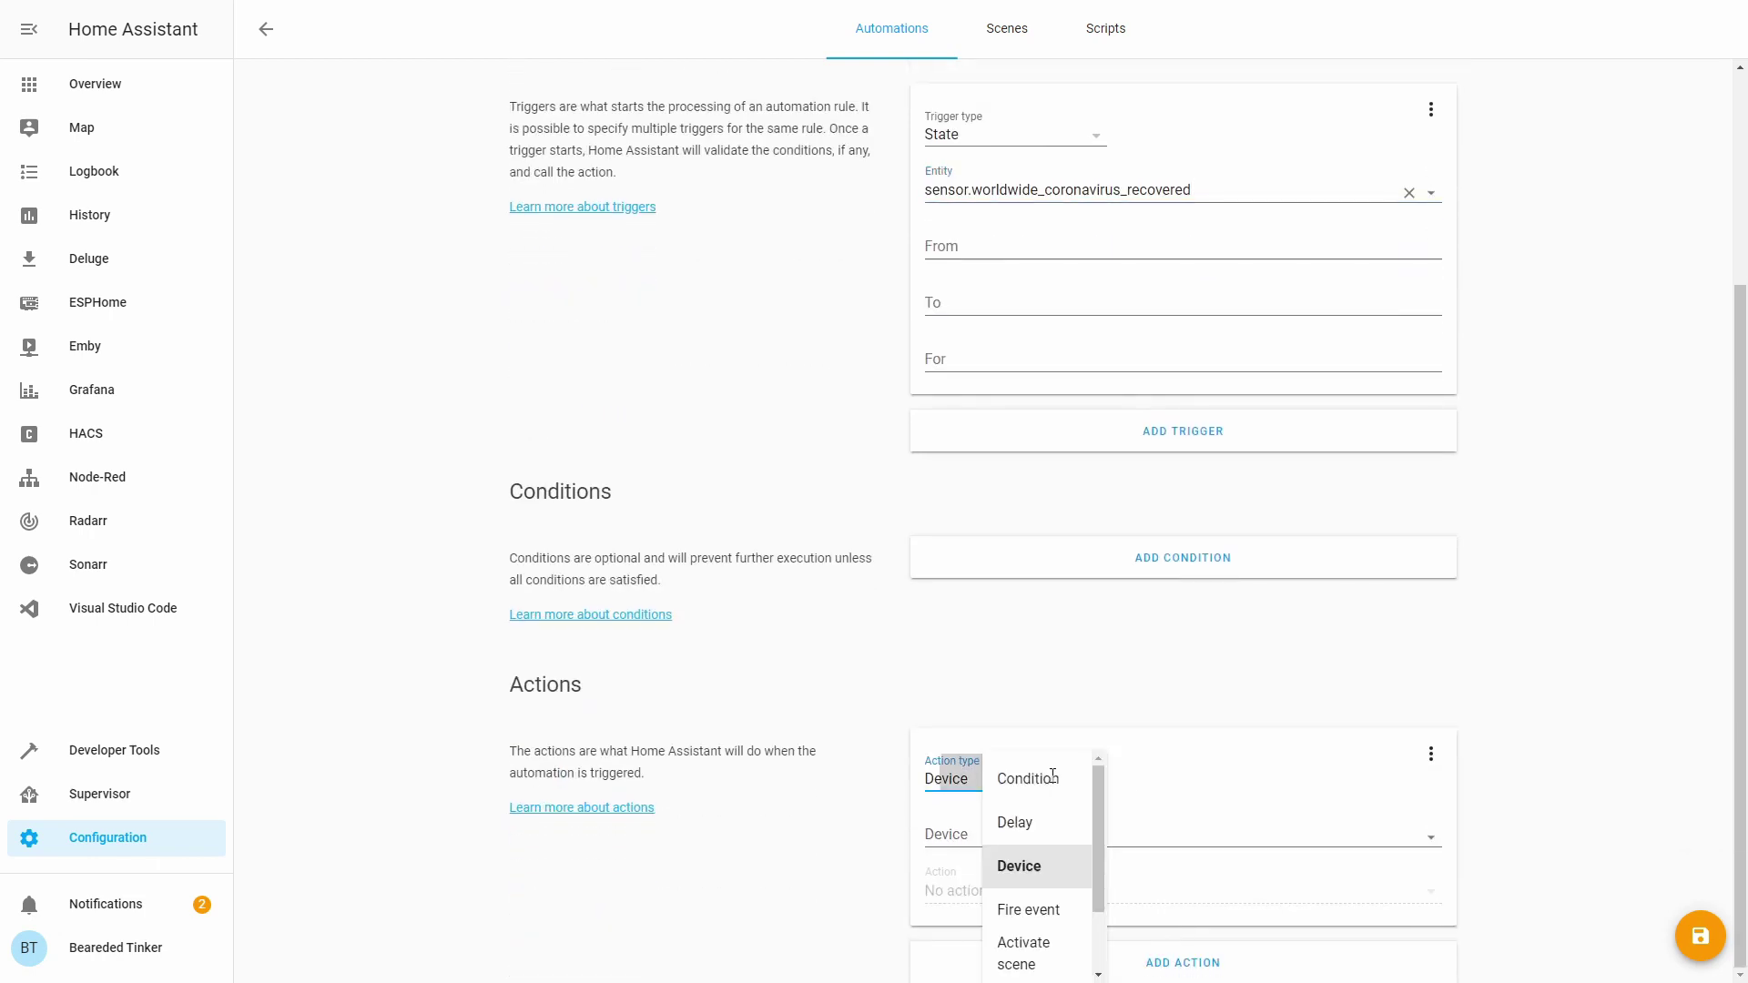
scroll(1054, 819, down, 2)
click(1053, 906)
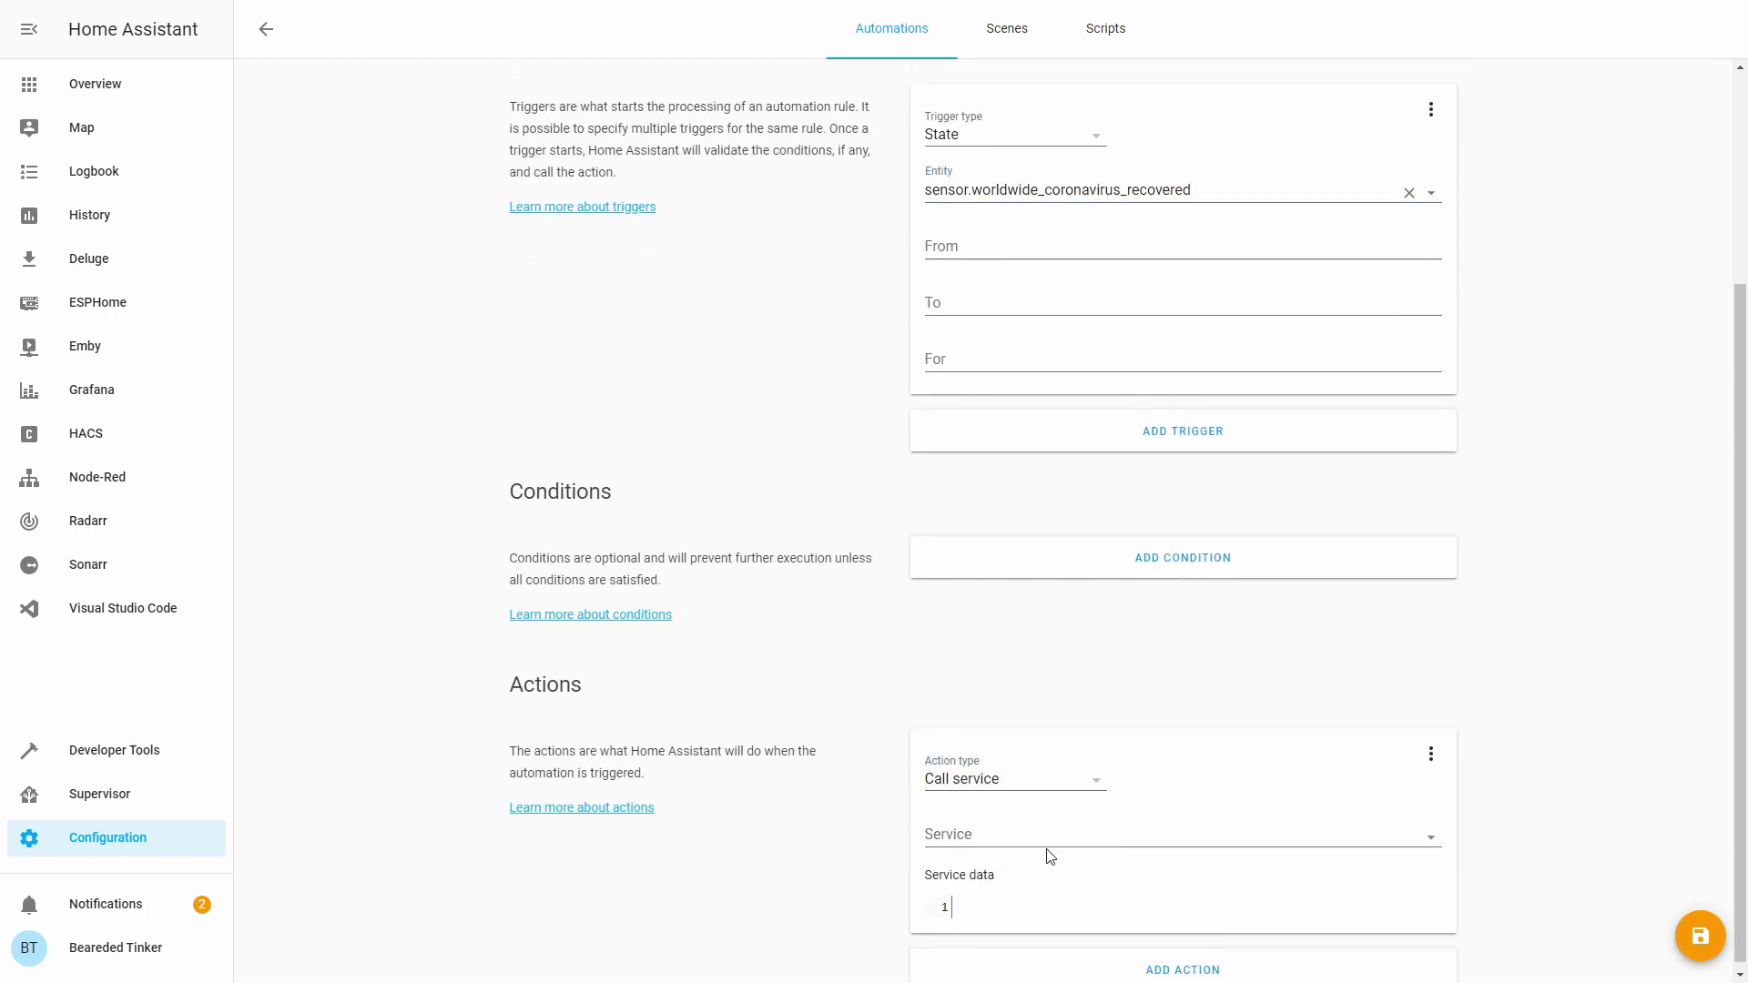
click(1038, 834)
text(notif)
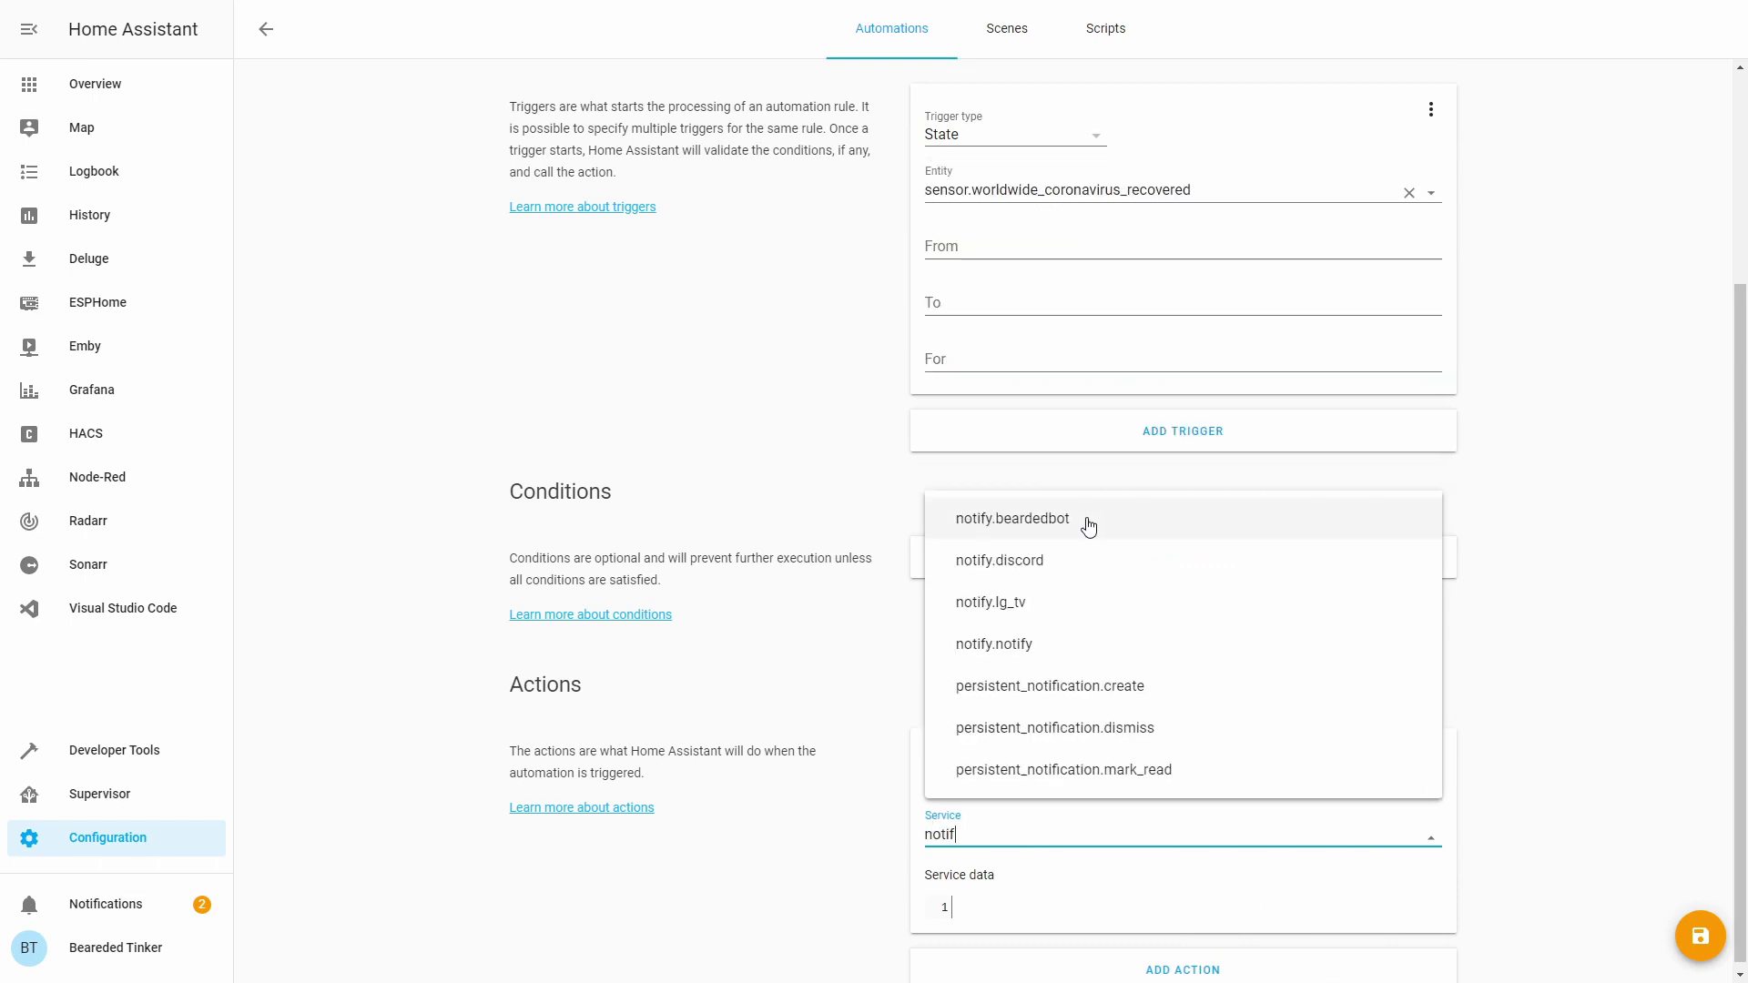
click(1085, 521)
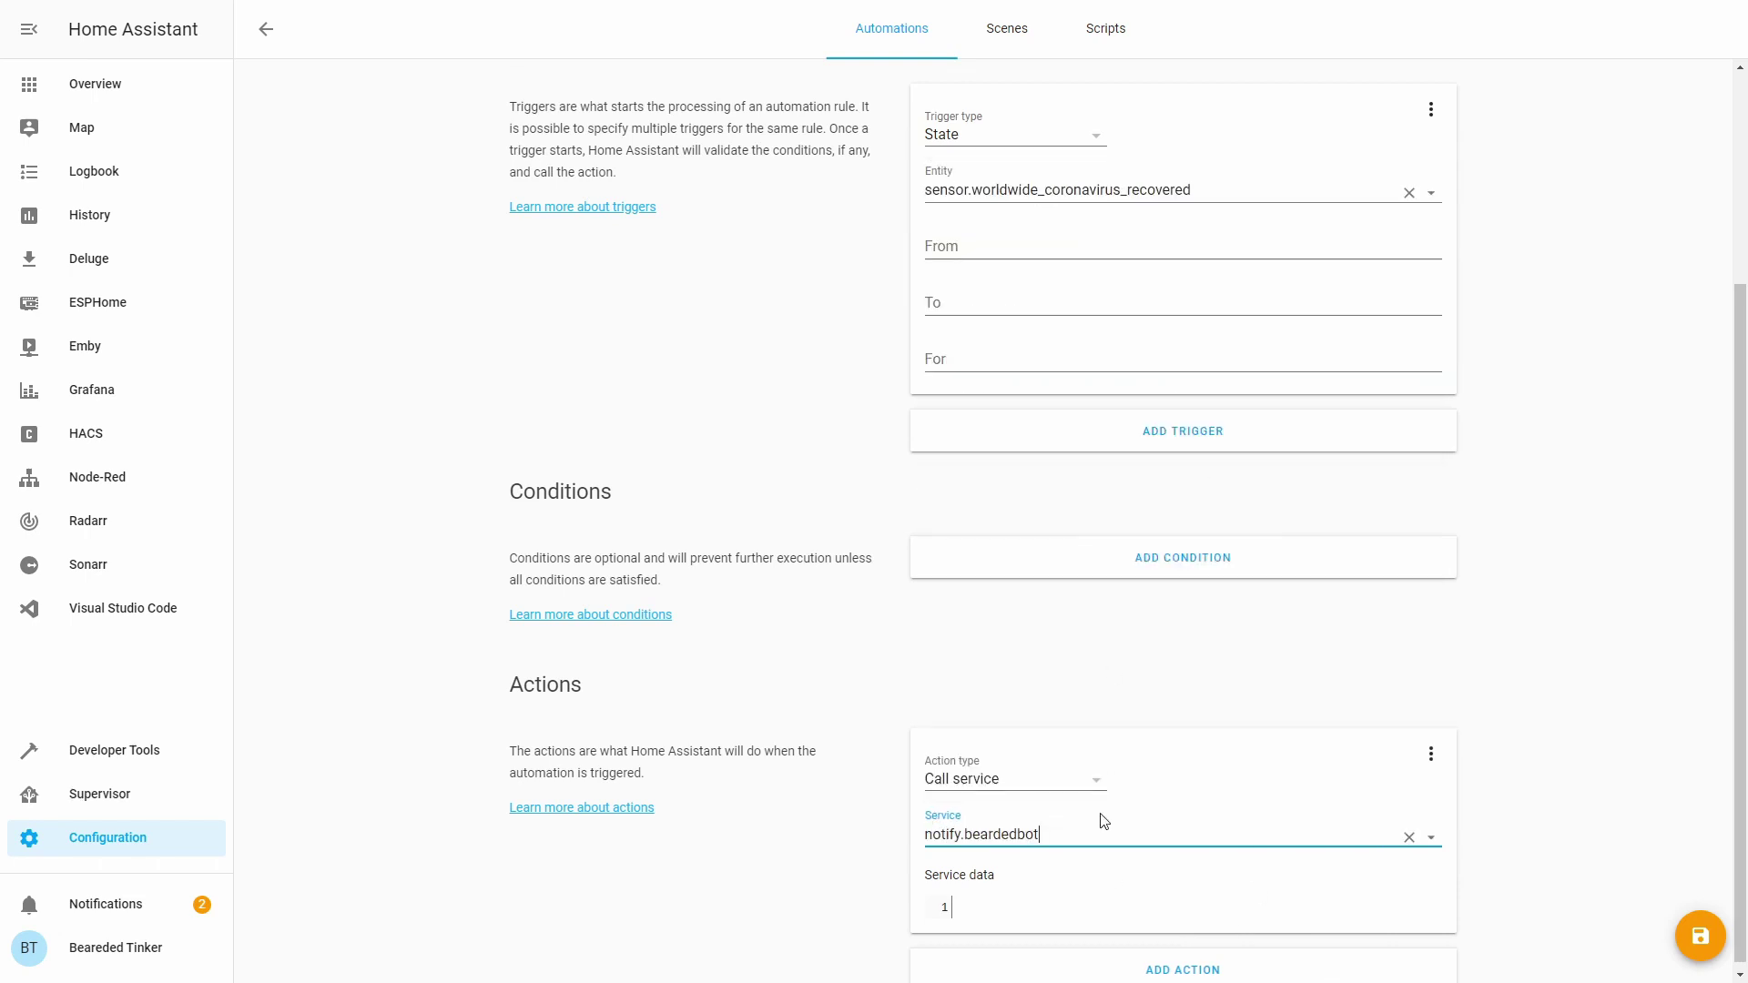
- Enter message "Someone recovered from COVID-19!" as service data and save
text(message: "Someon)
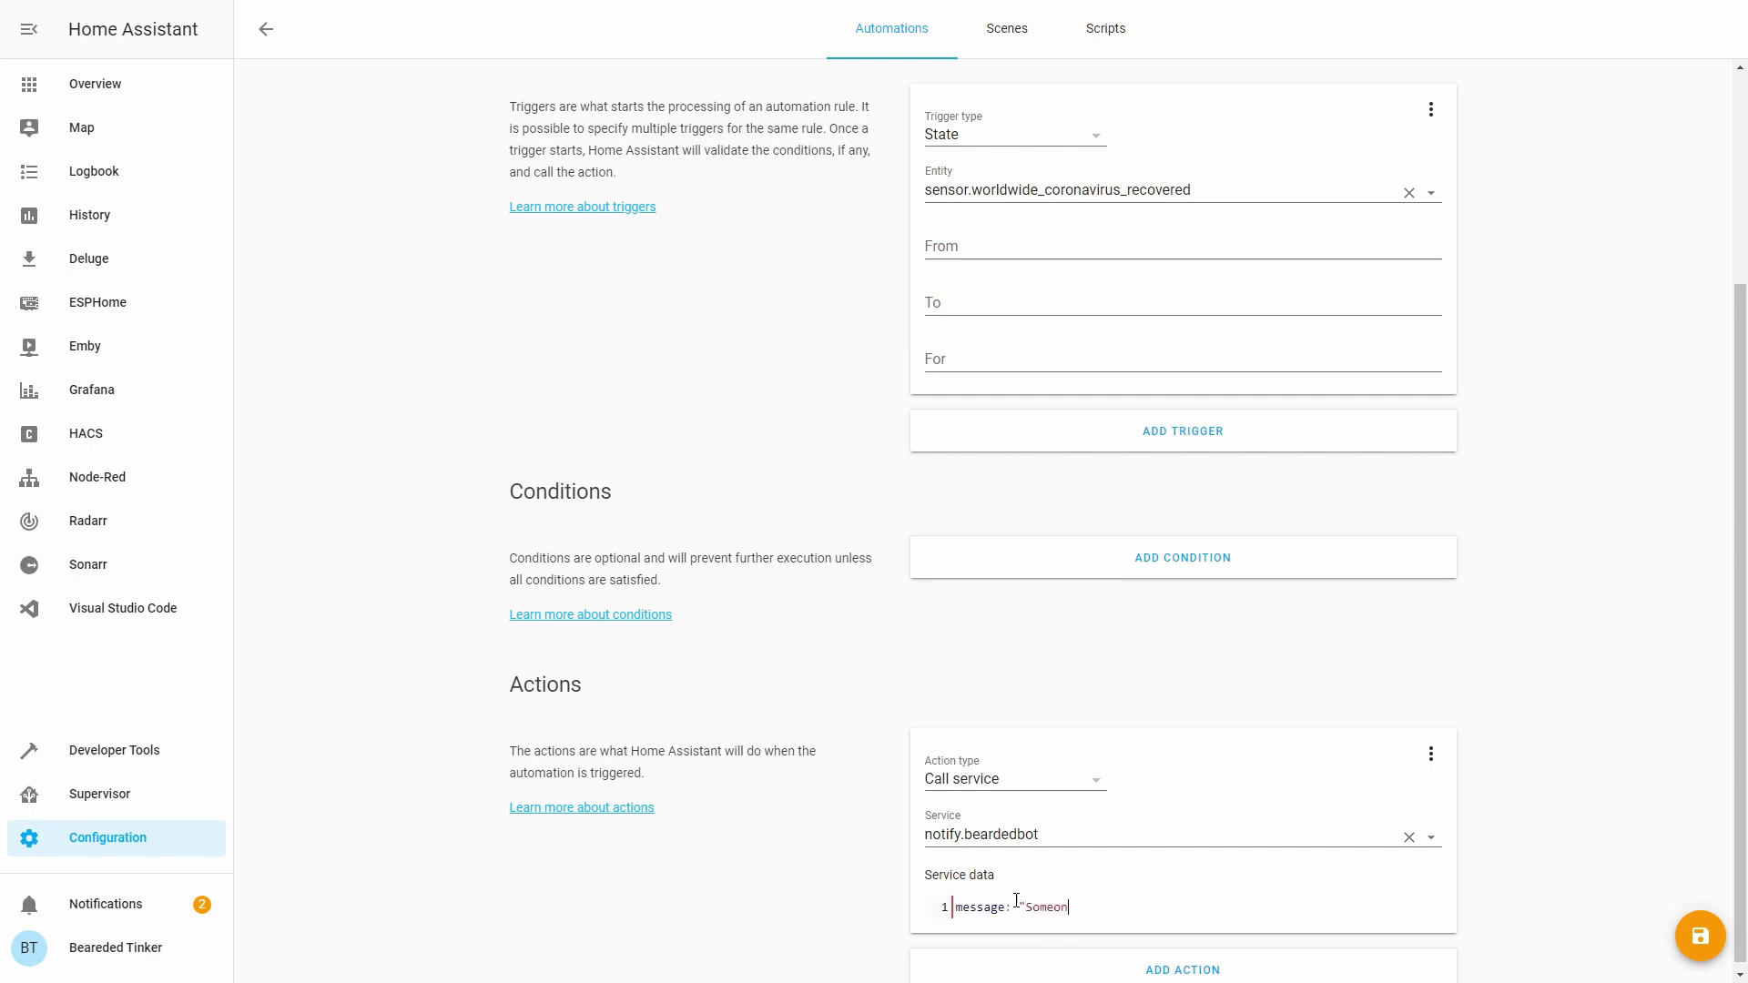
text(e recovered from COVID-19!")
click(1687, 950)
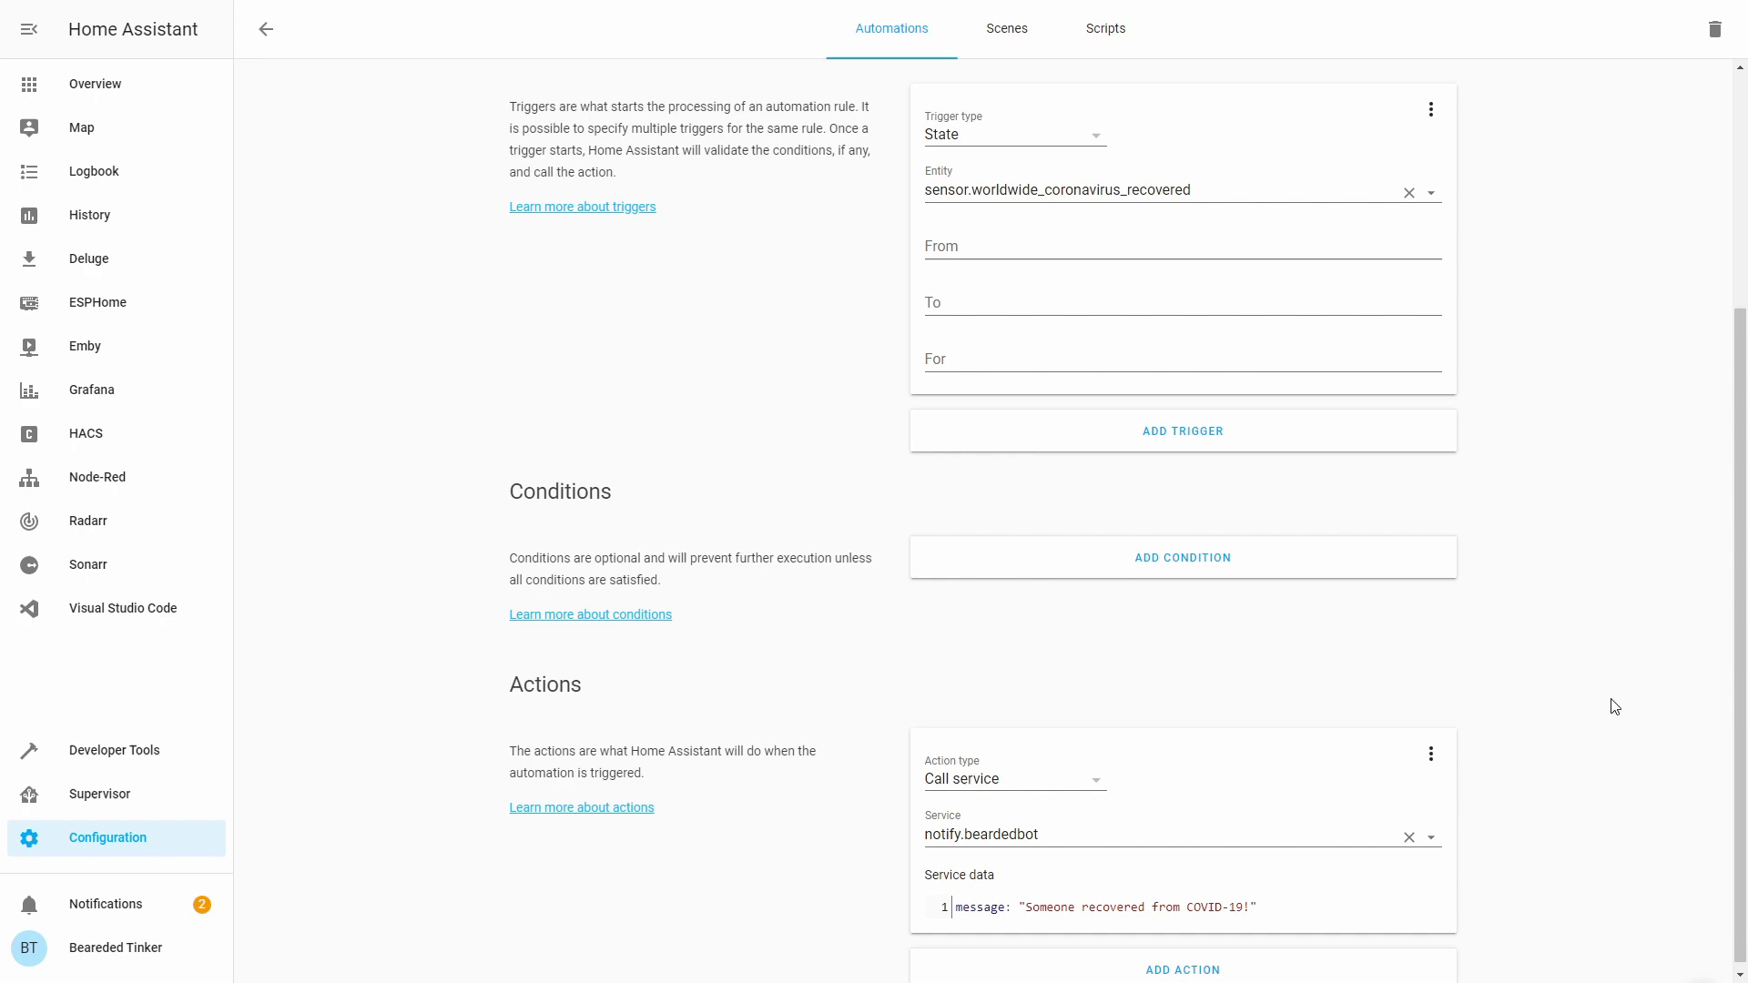
scroll(432, 468, up, 3)
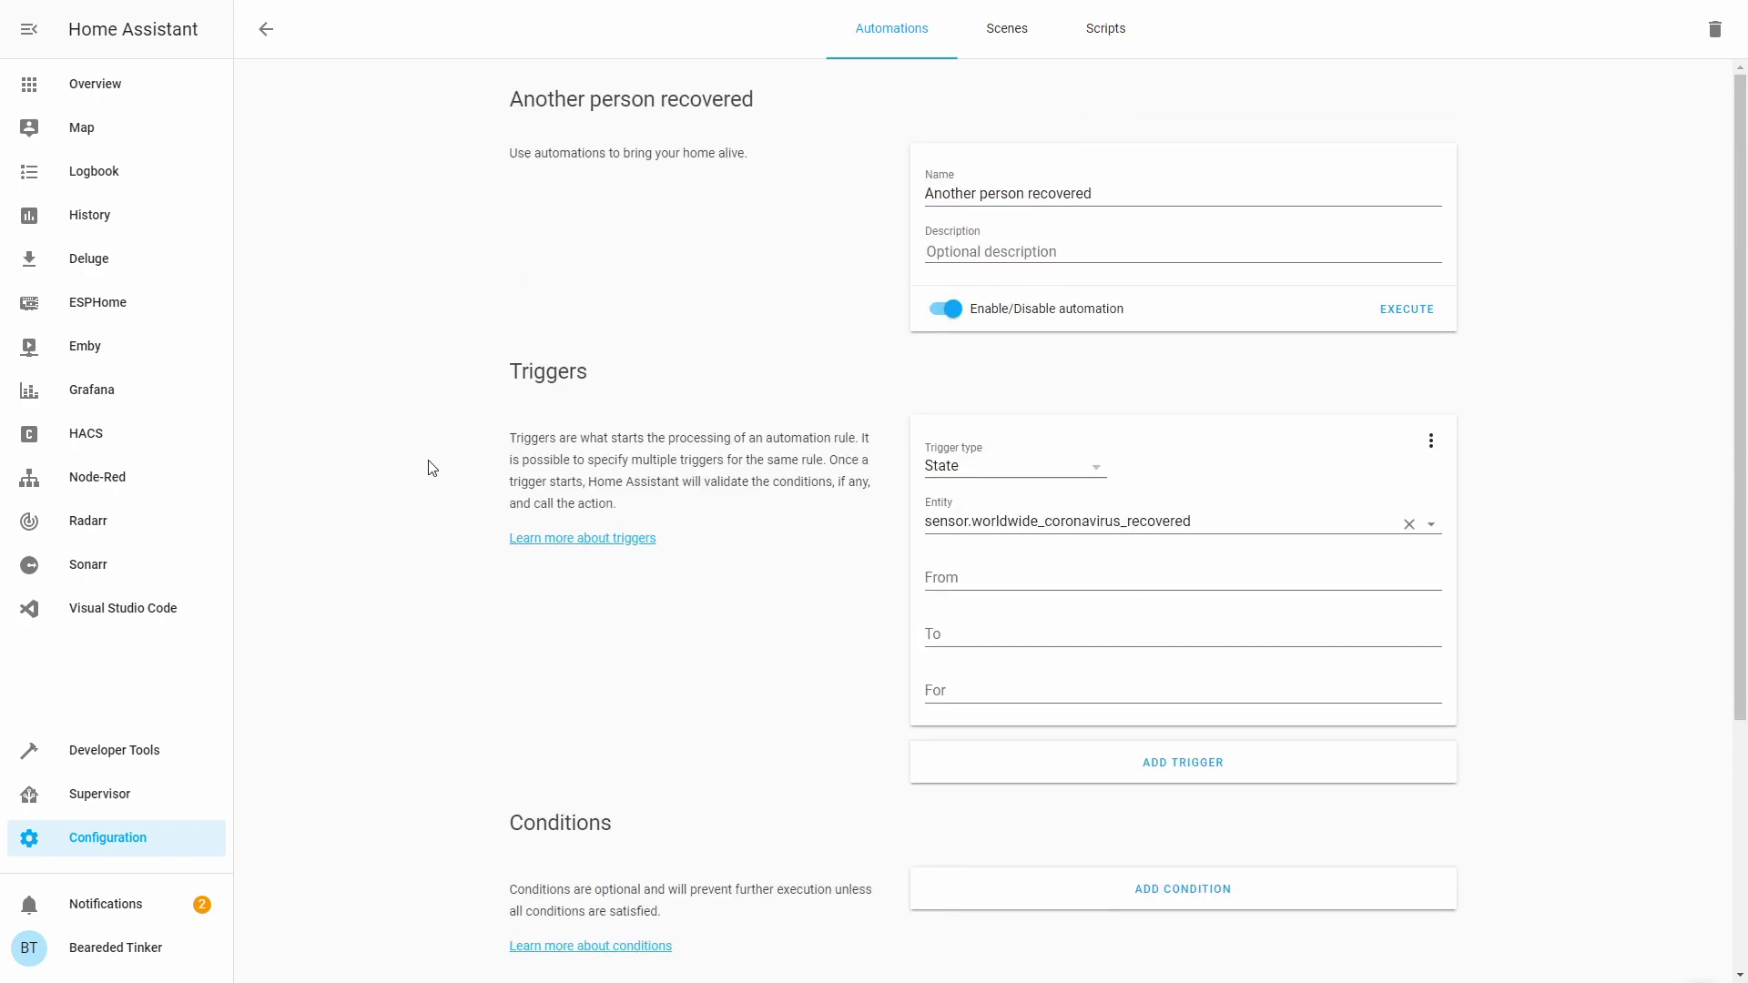
scroll(430, 466, down, 4)
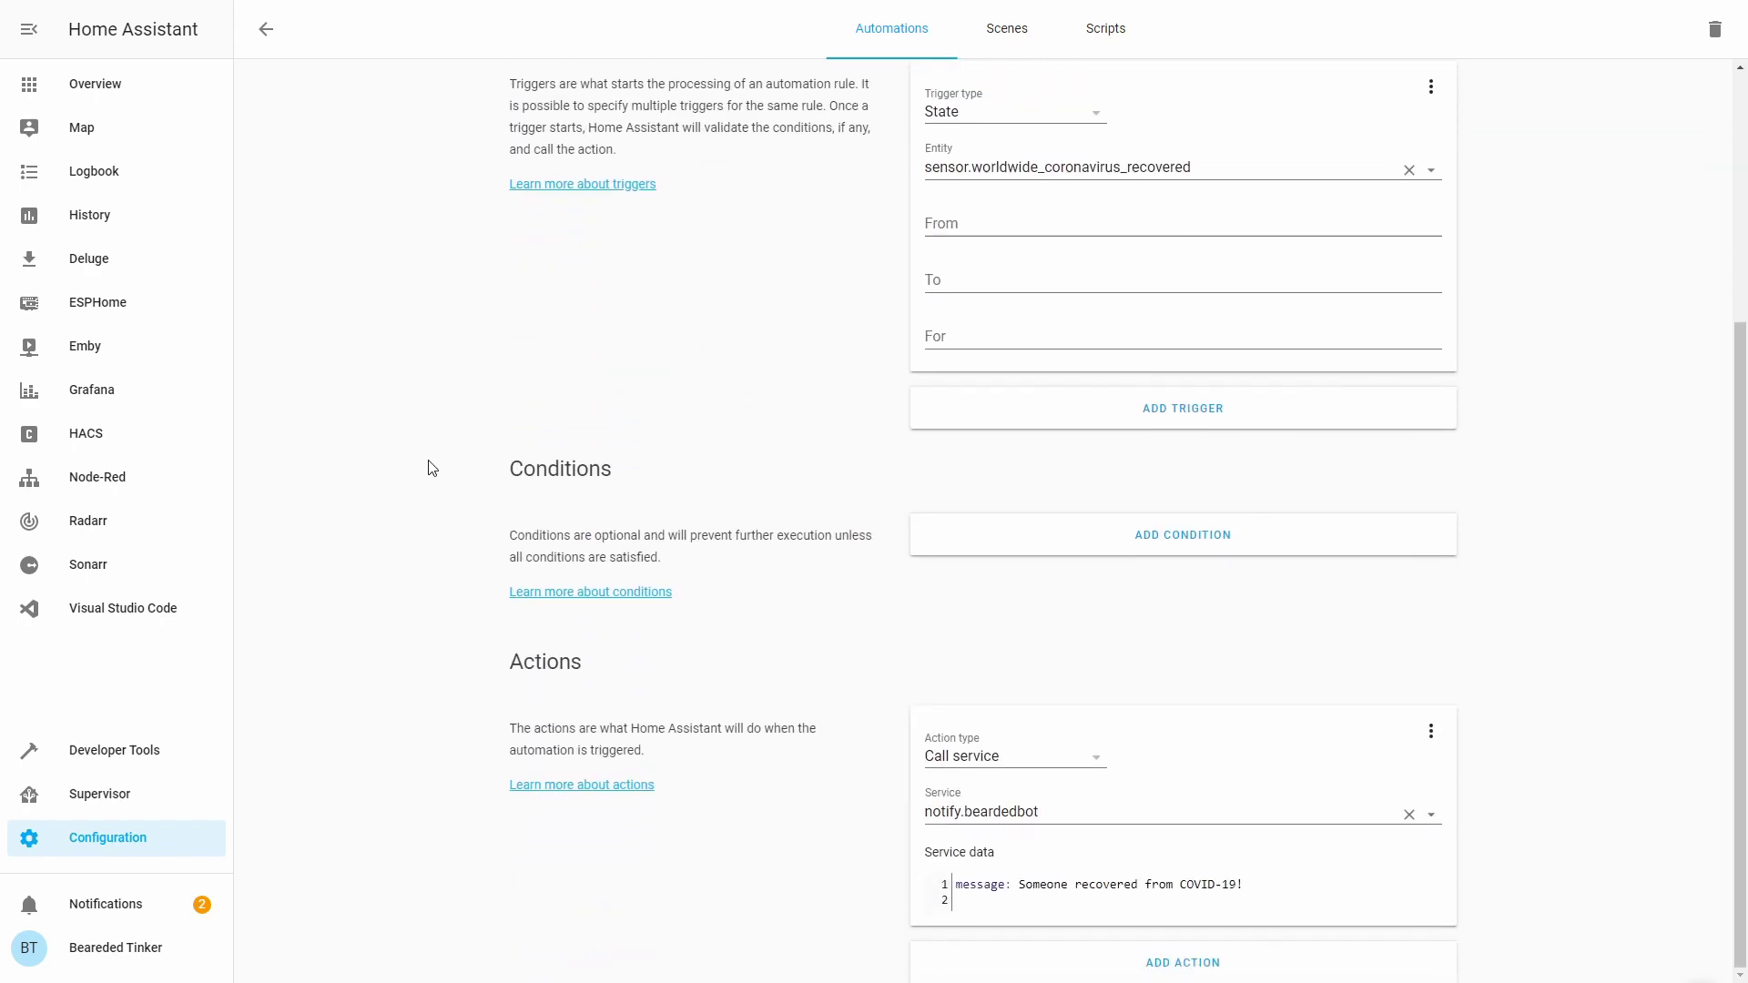
scroll(429, 465, up, 4)
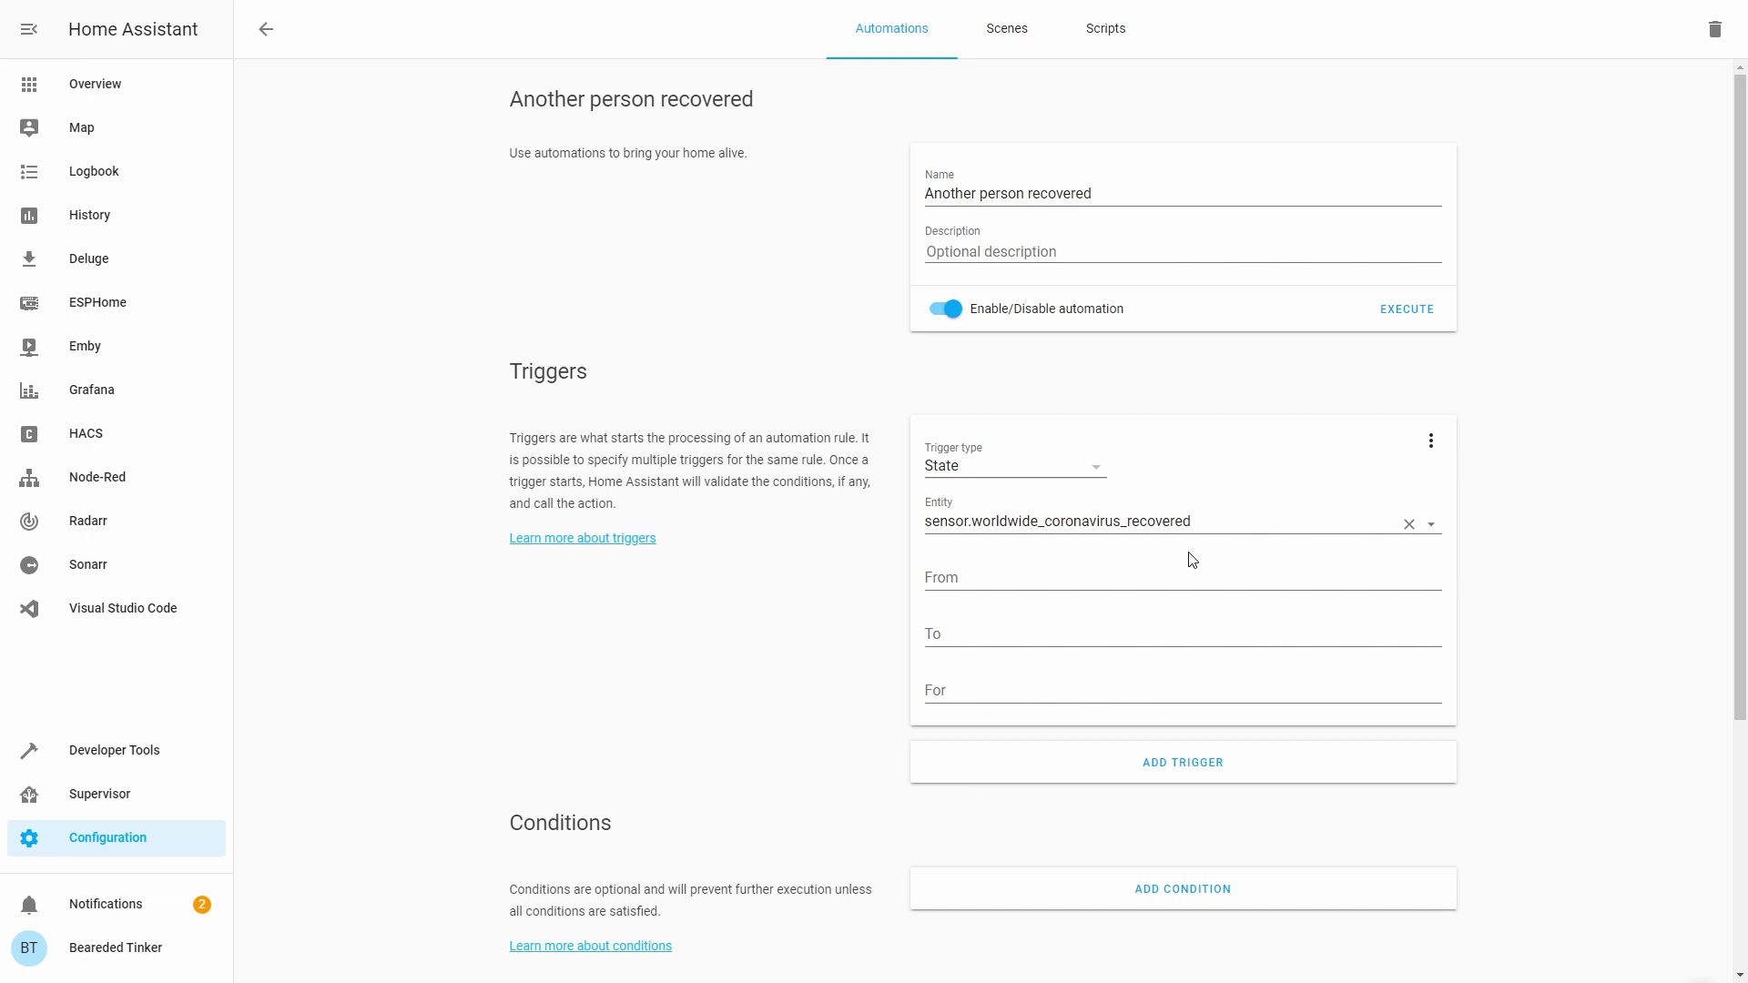
scroll(819, 856, down, 4)
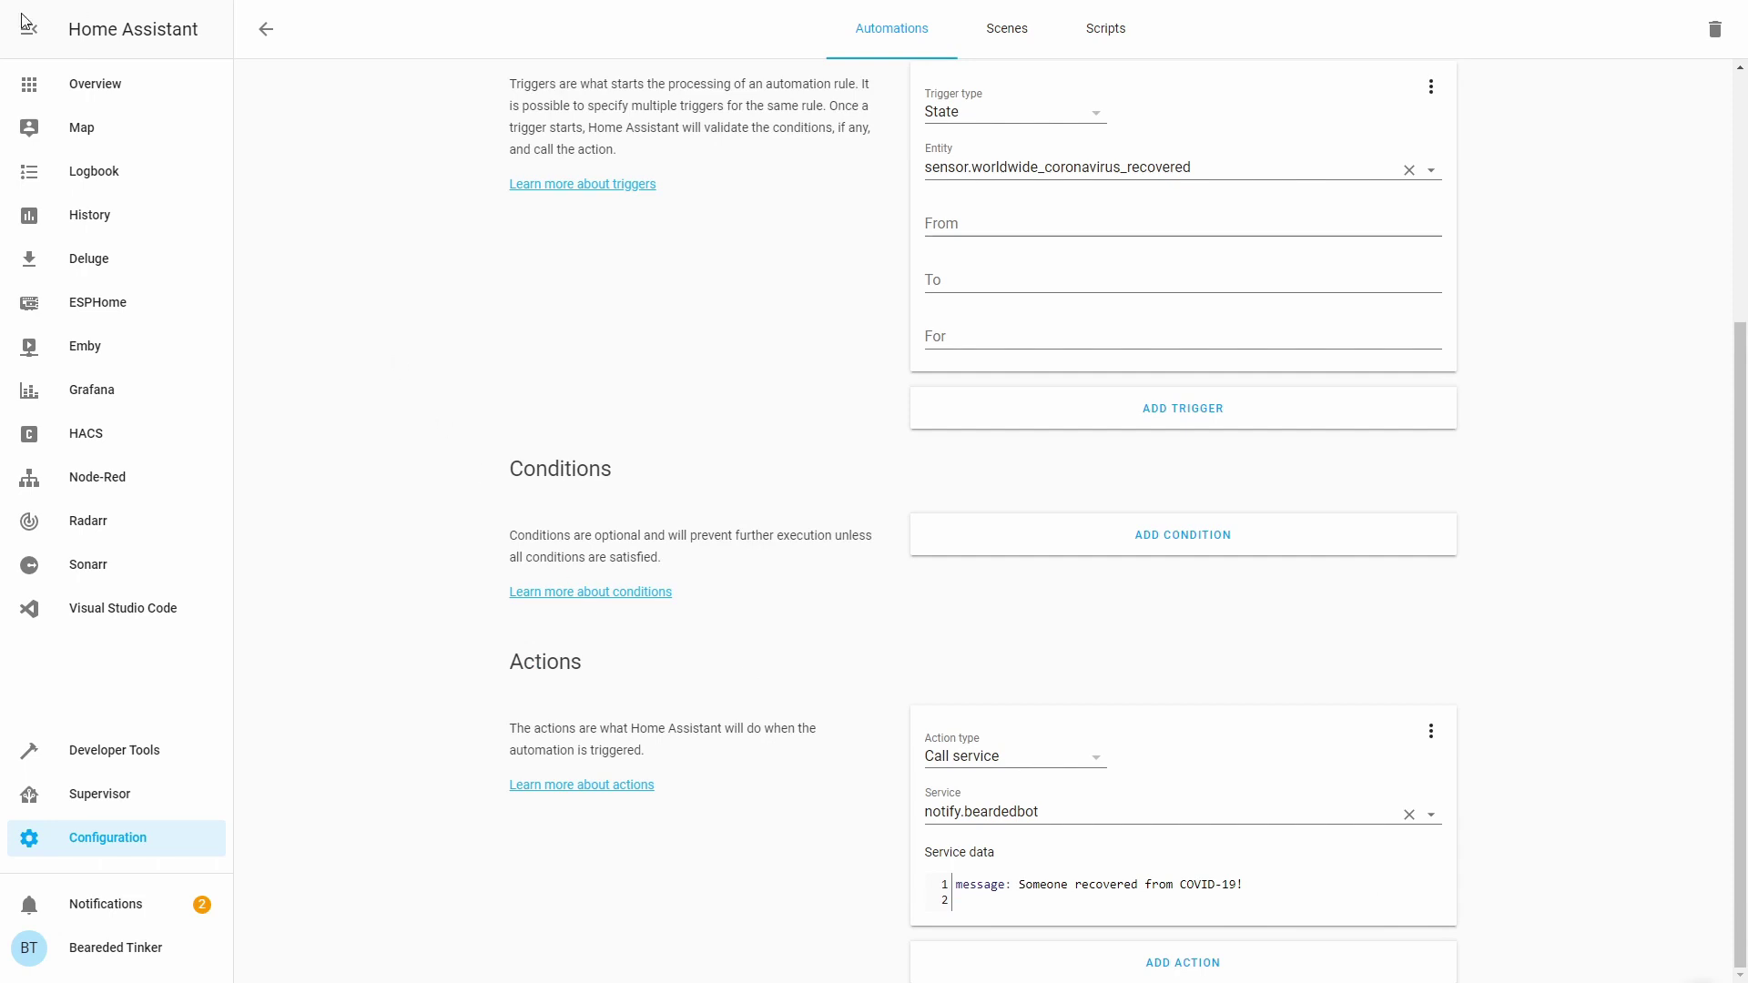
- Rename New Automation to 'New Infection in Croatia' and save it
click(265, 30)
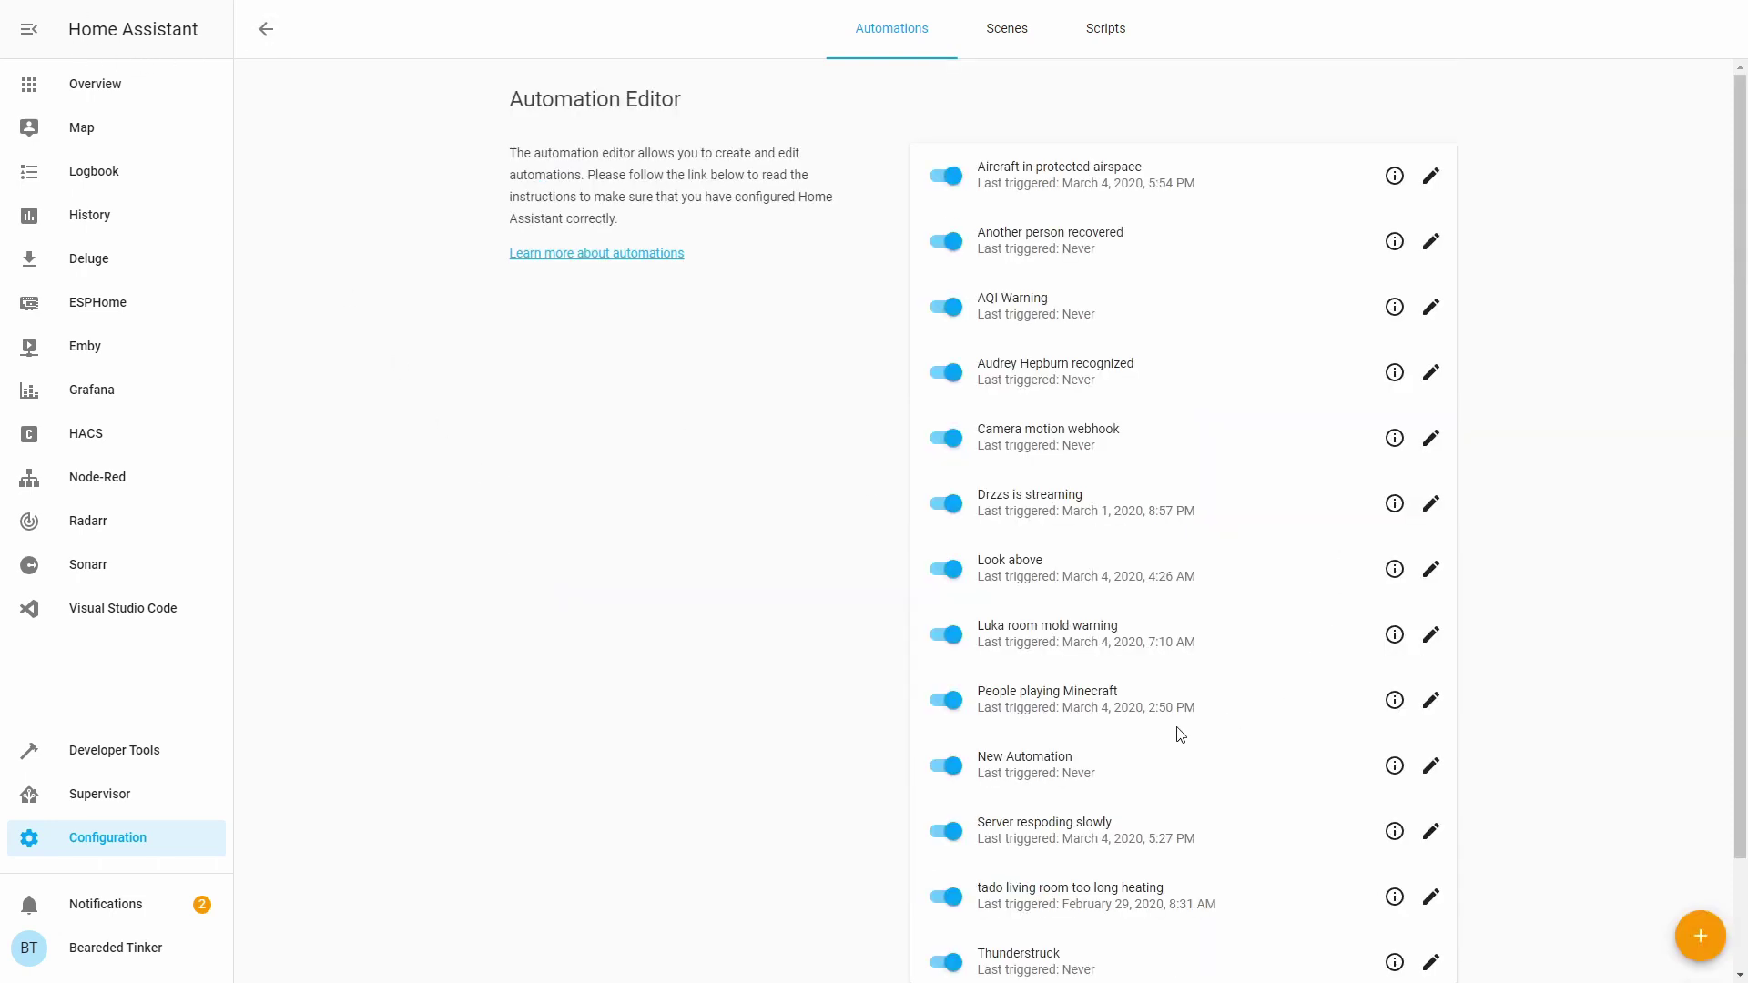
click(1430, 768)
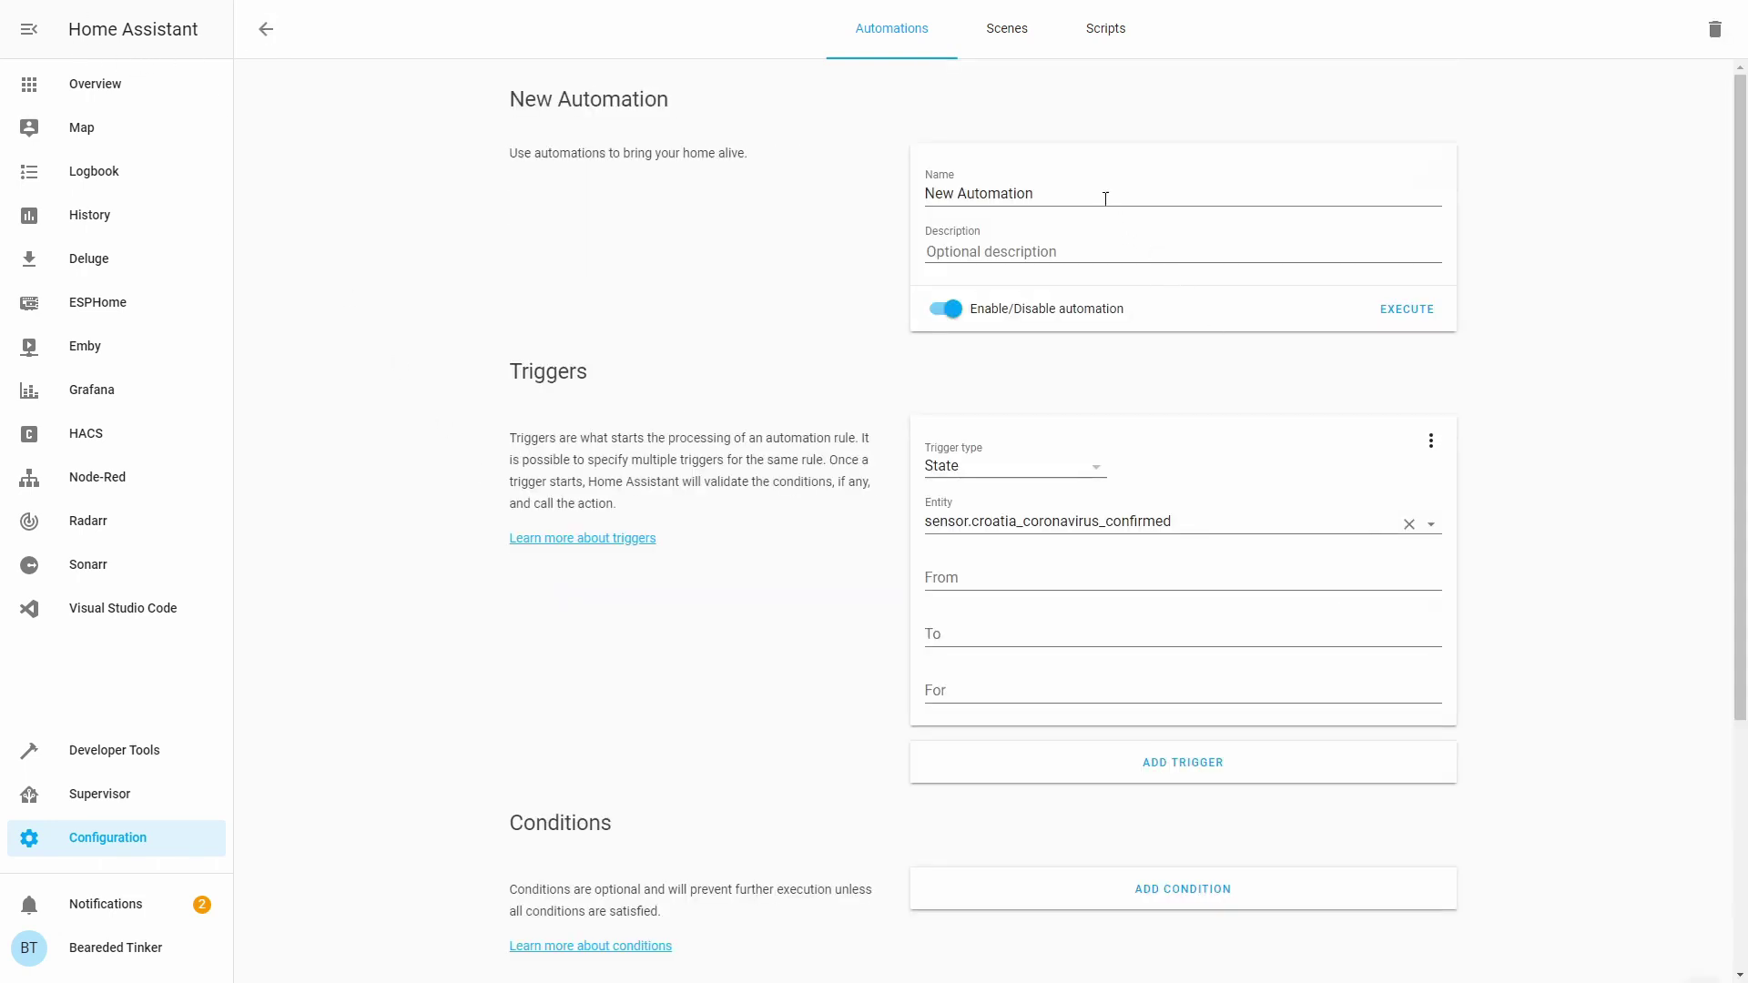
drag(1104, 194, 897, 206)
text(New )
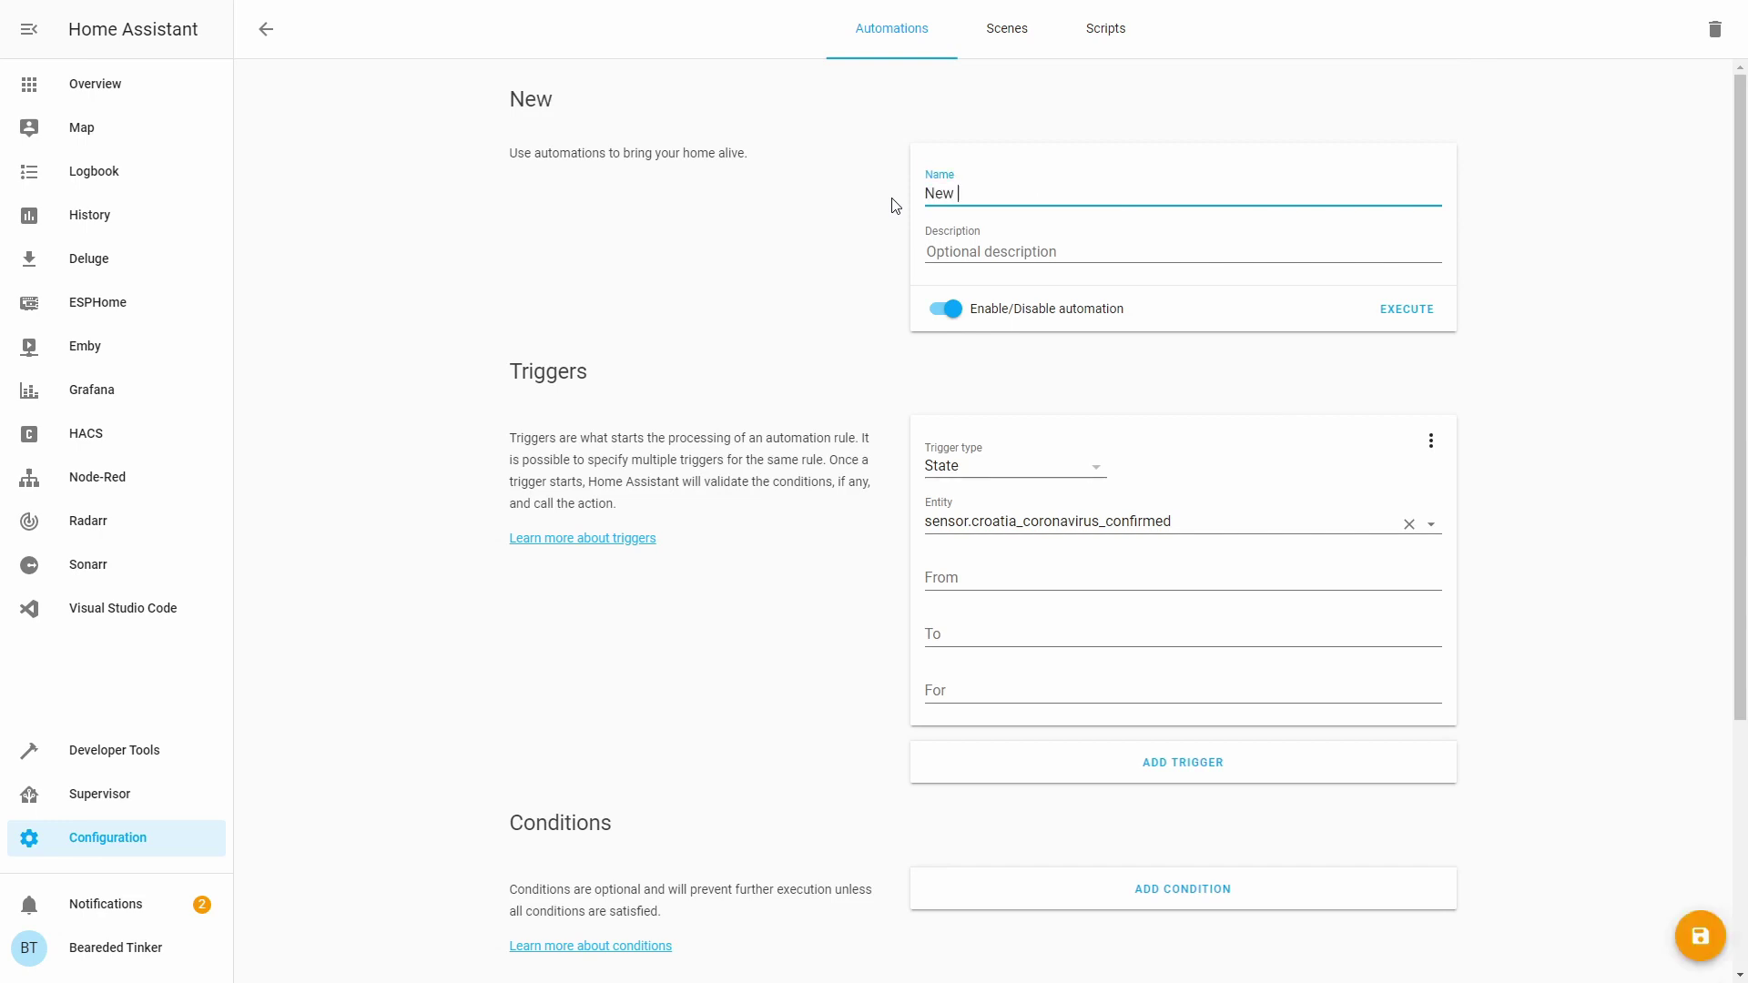
text(Infection in Croatia)
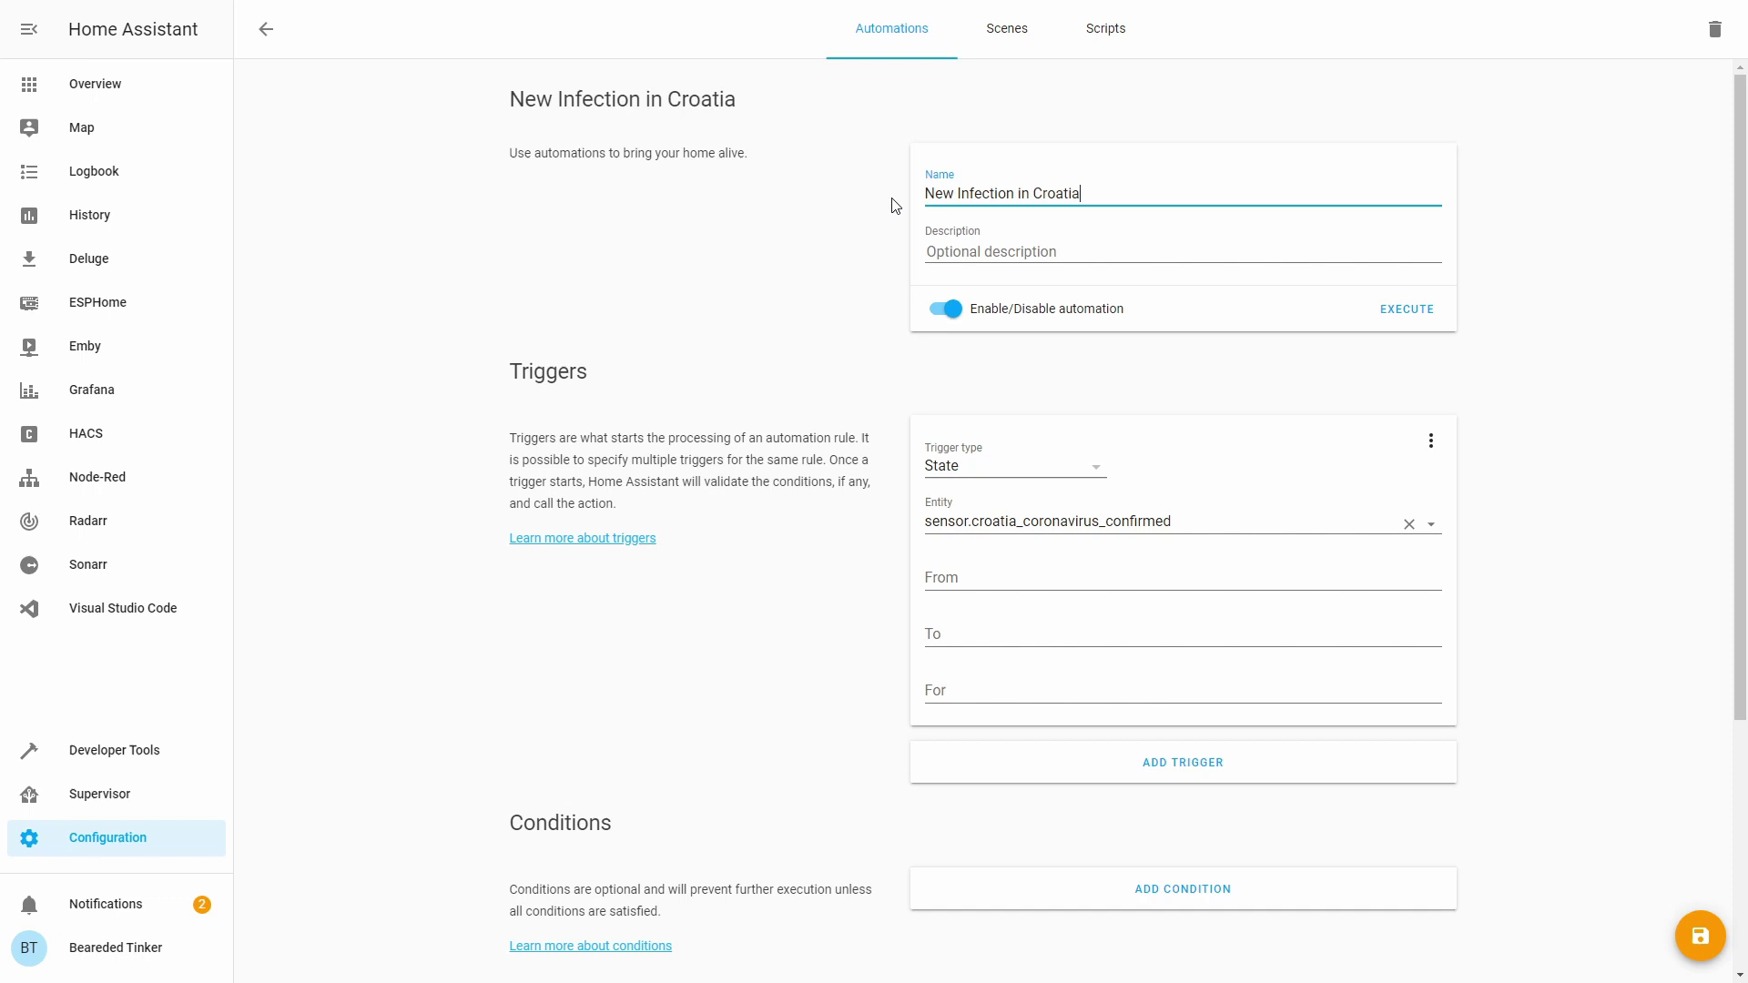
click(1697, 933)
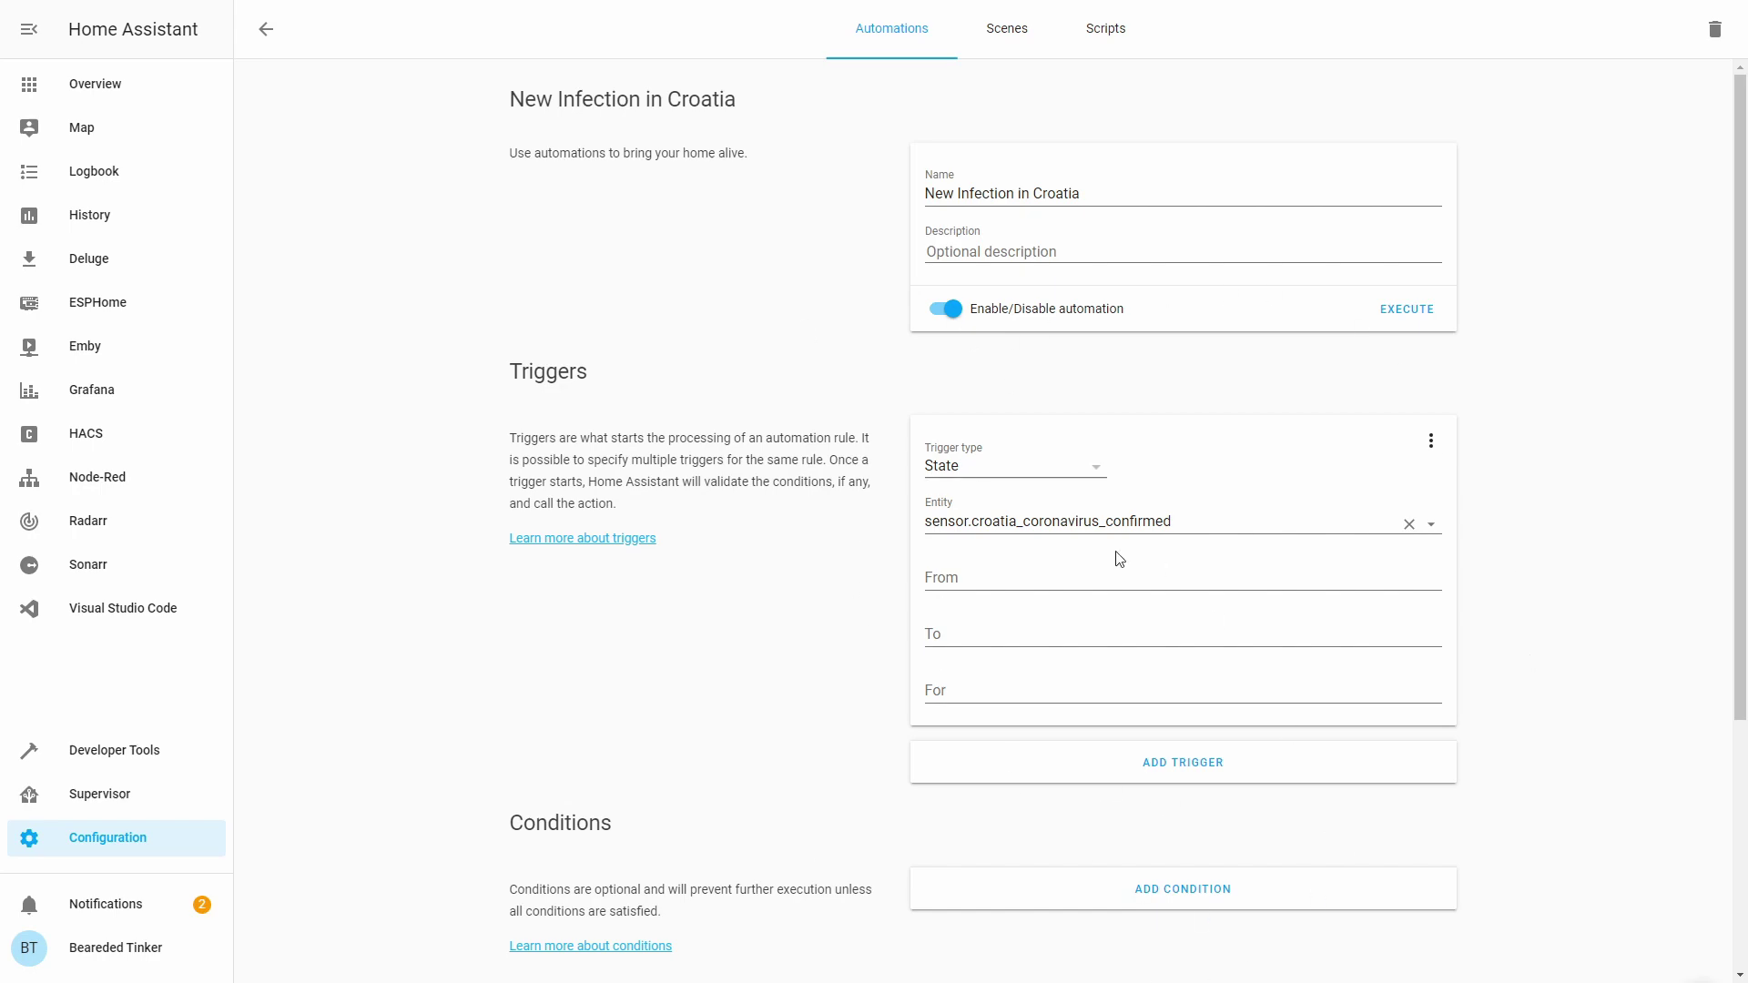
scroll(1119, 558, down, 4)
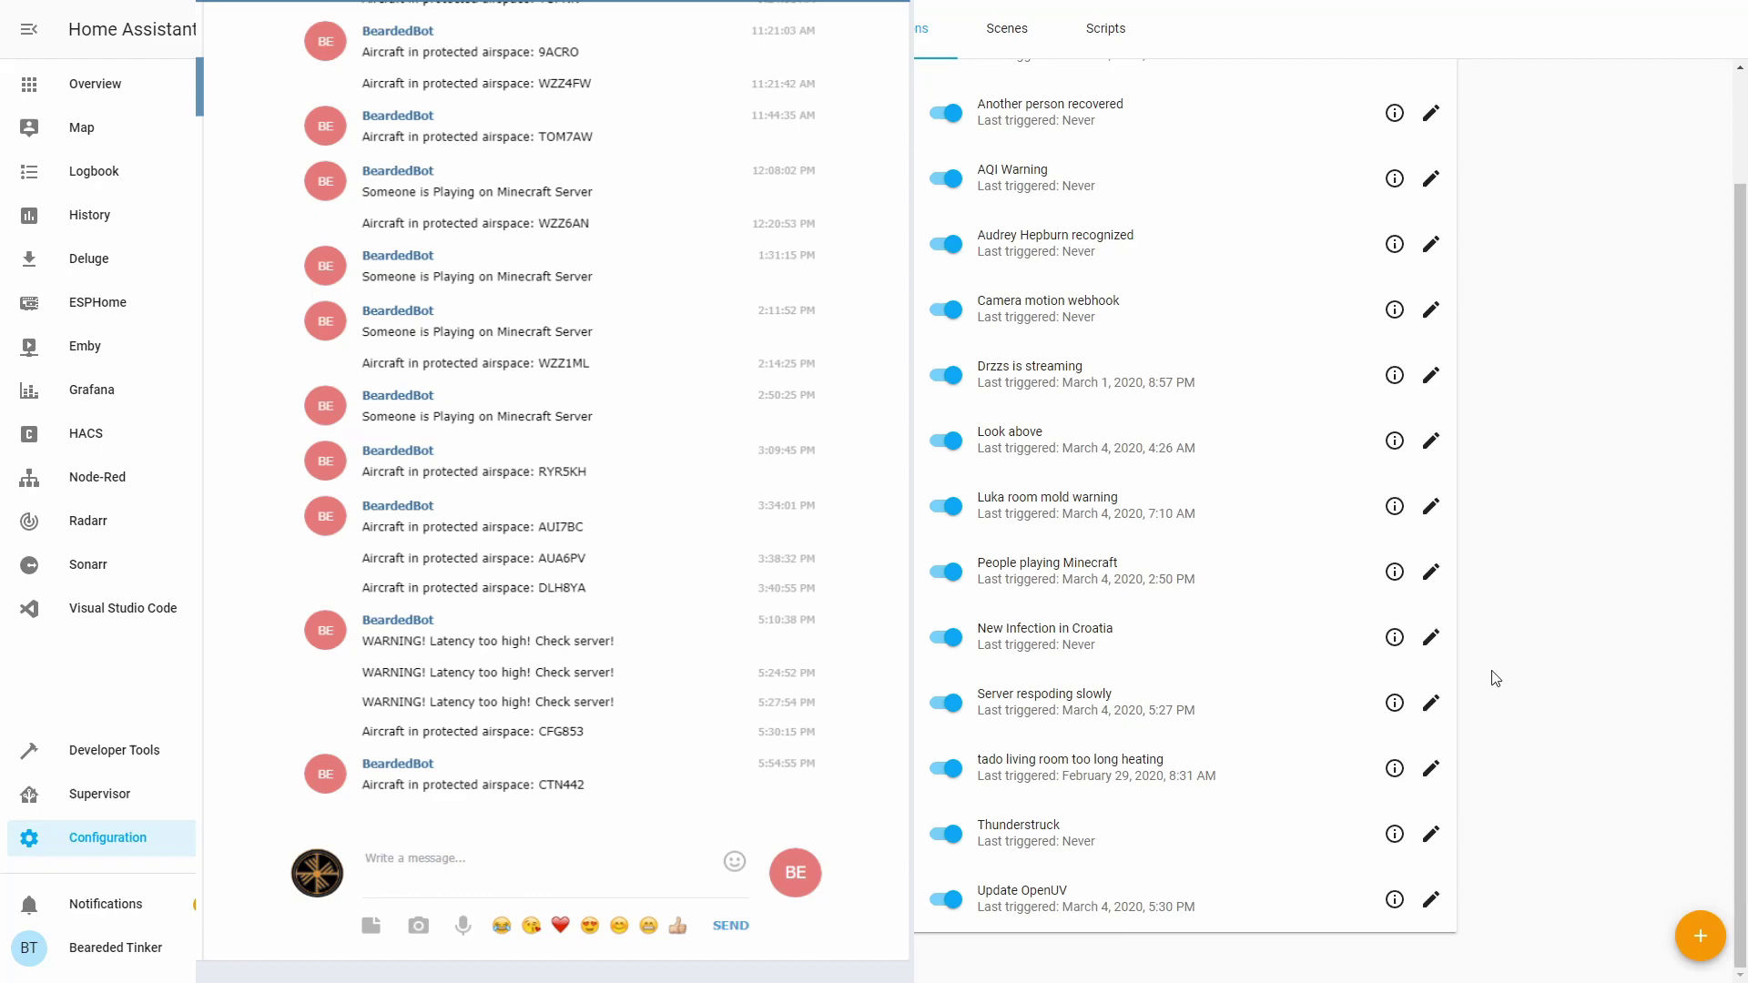
- Manually execute the New Infection in Croatia automation and check the Telegram chat
click(1394, 638)
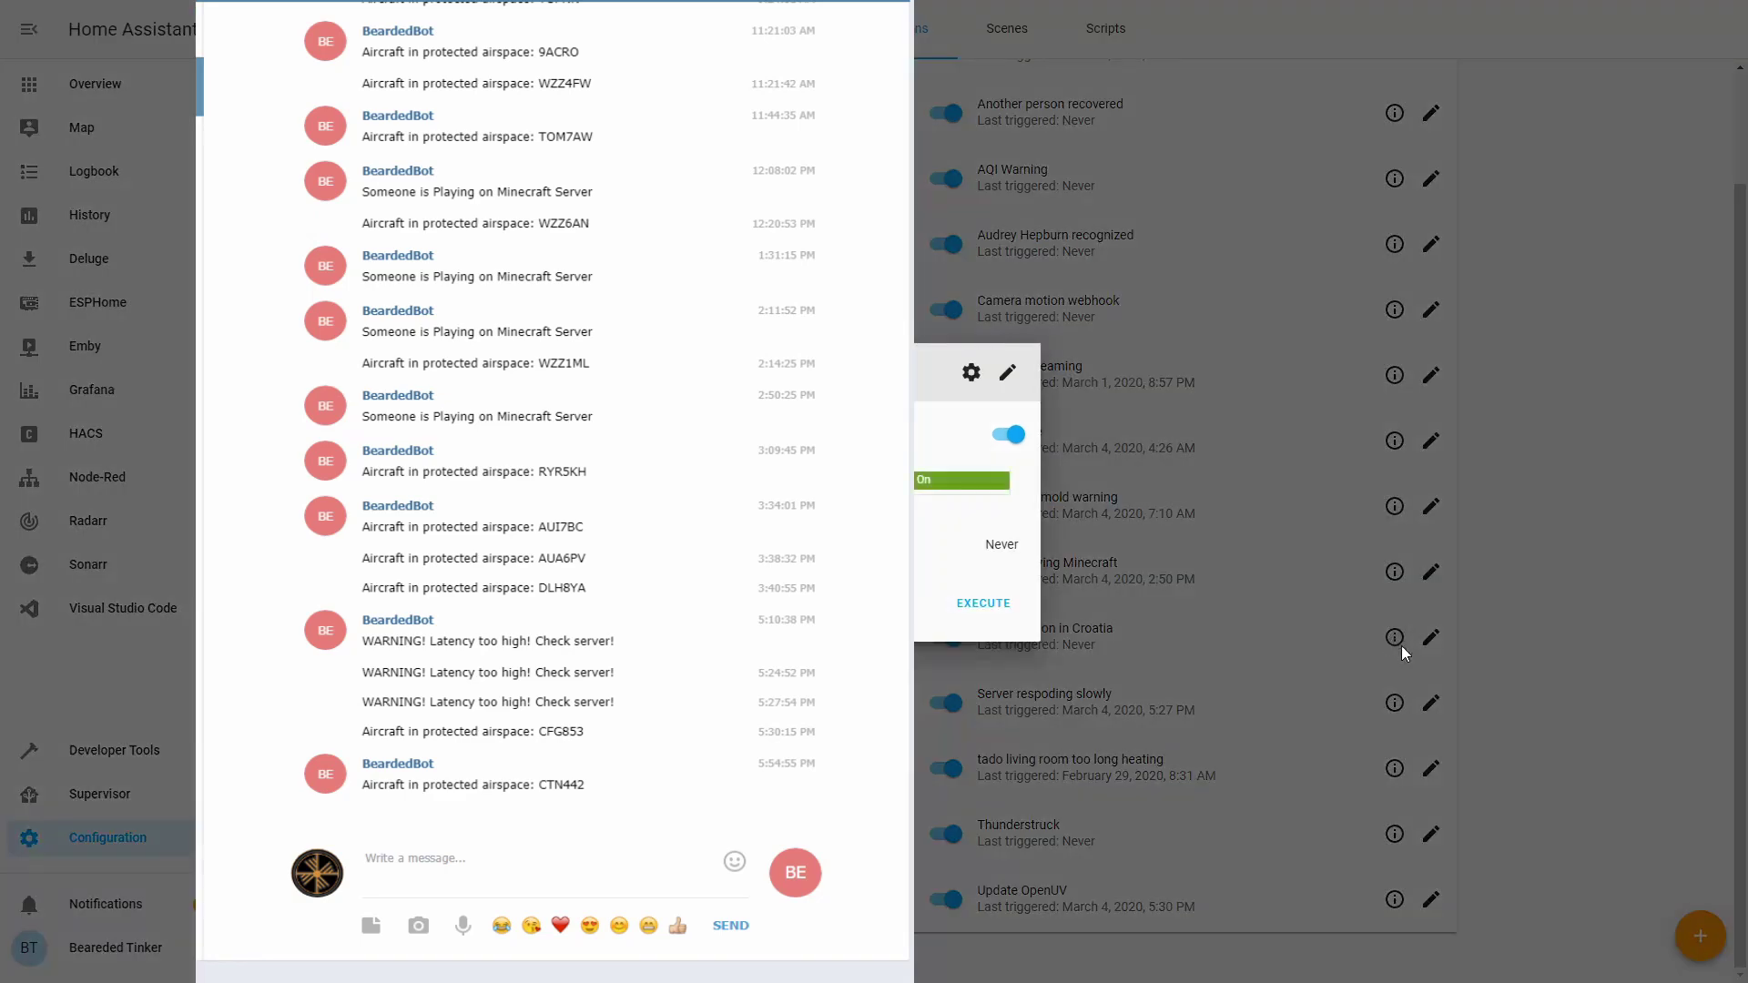
click(968, 615)
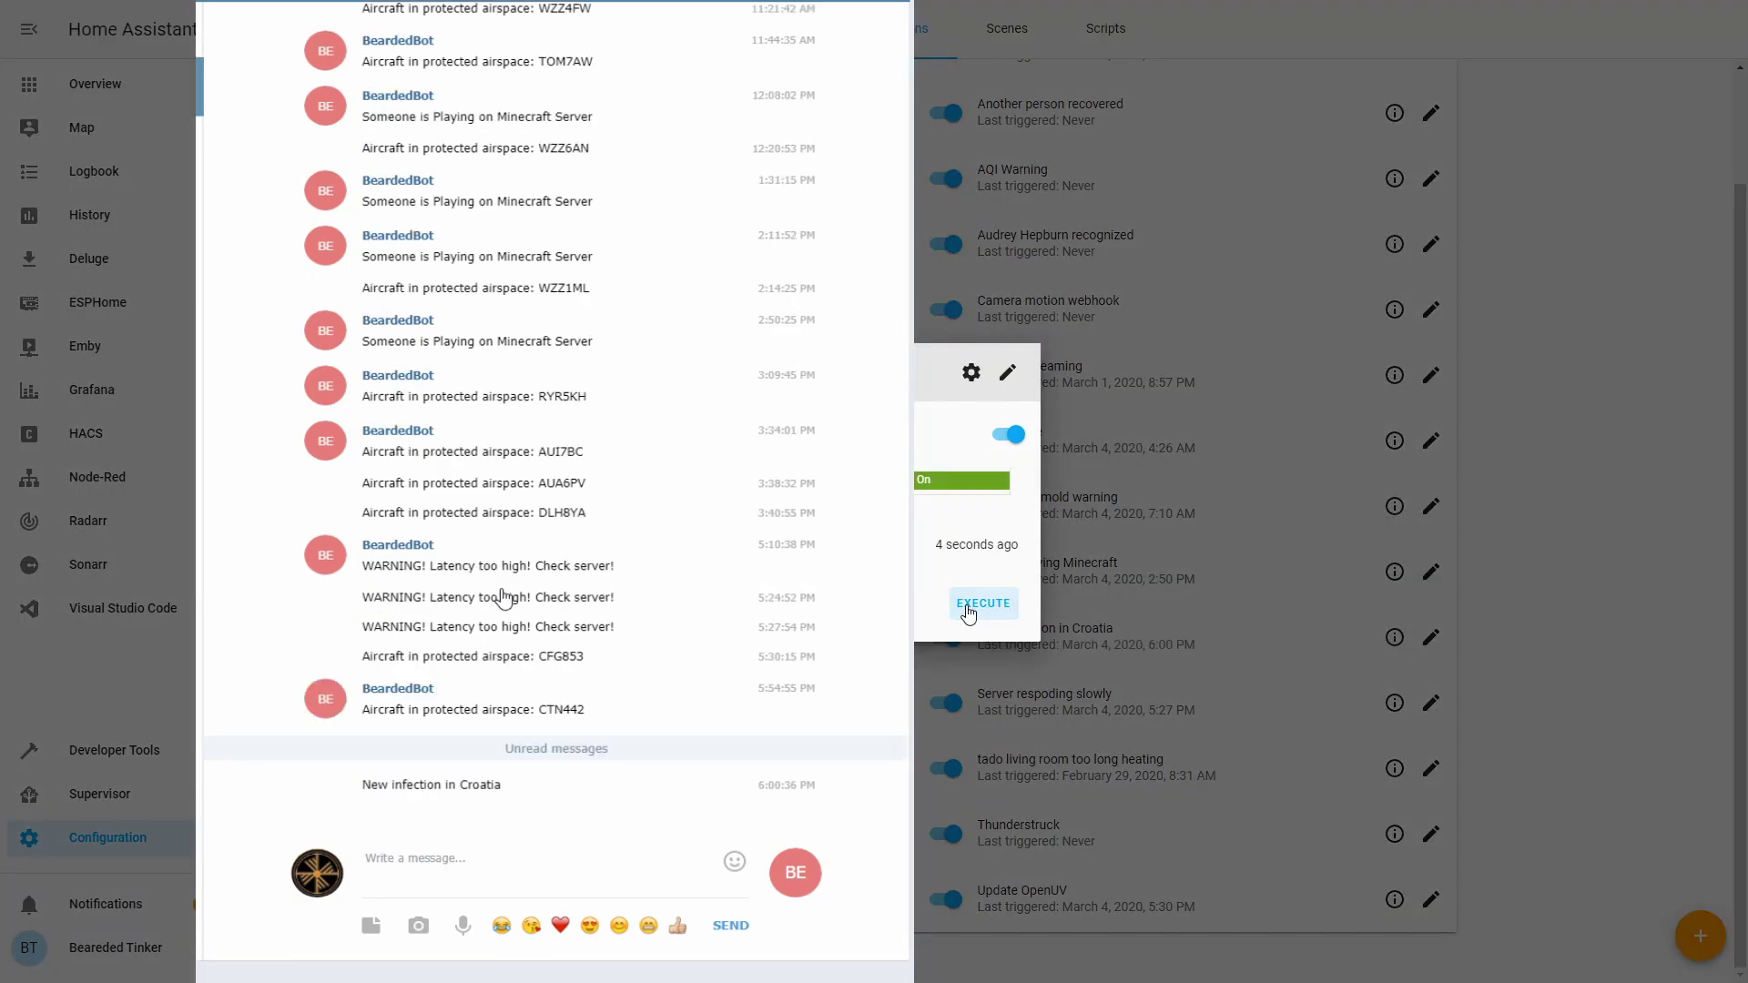
click(1048, 745)
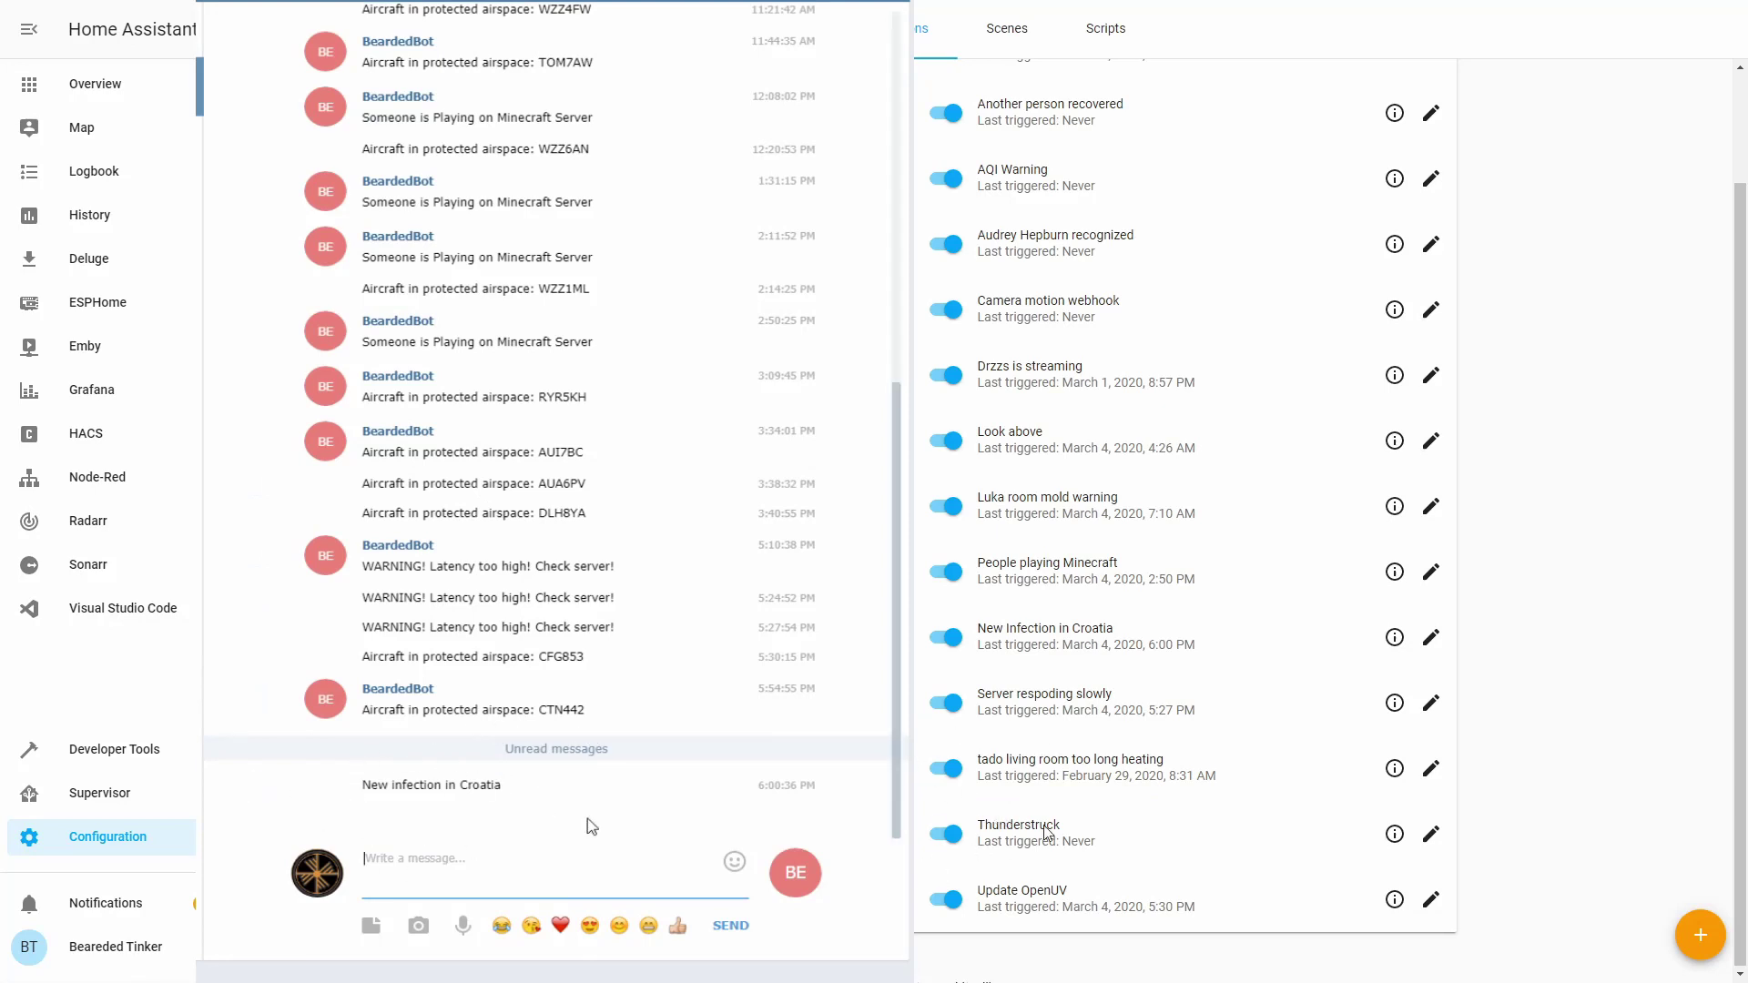
click(517, 818)
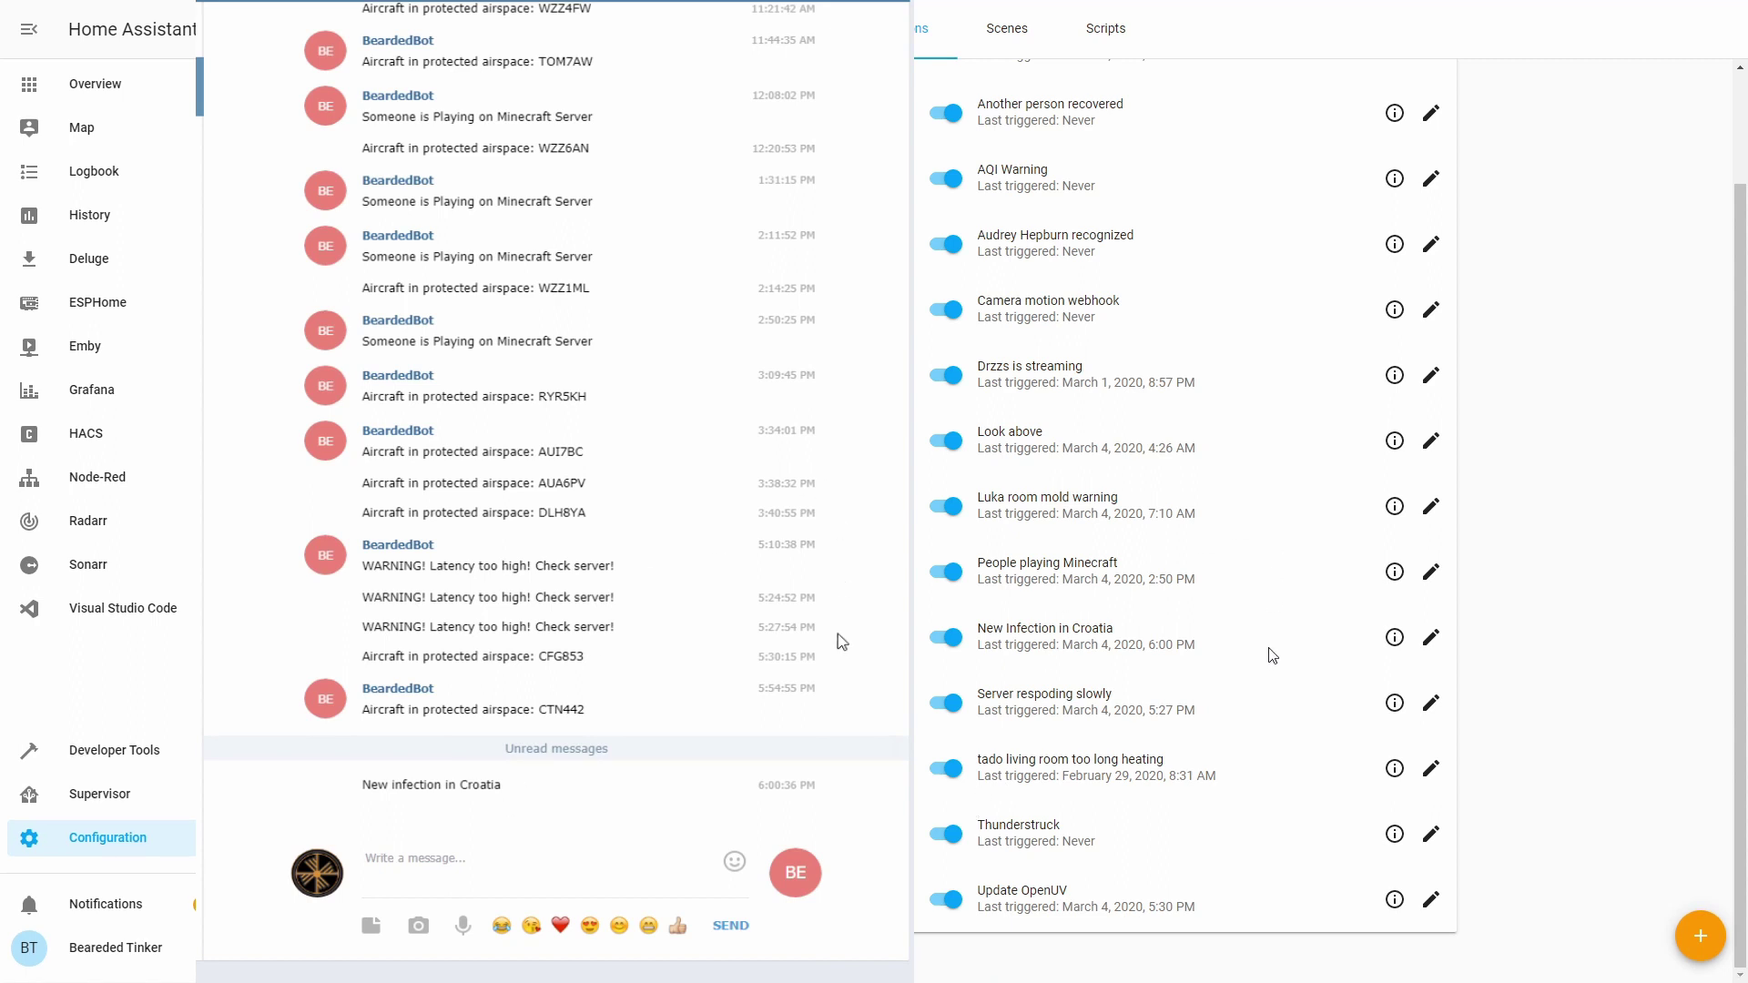
- Manually execute the Another person recovered automation
scroll(1272, 655, up, 2)
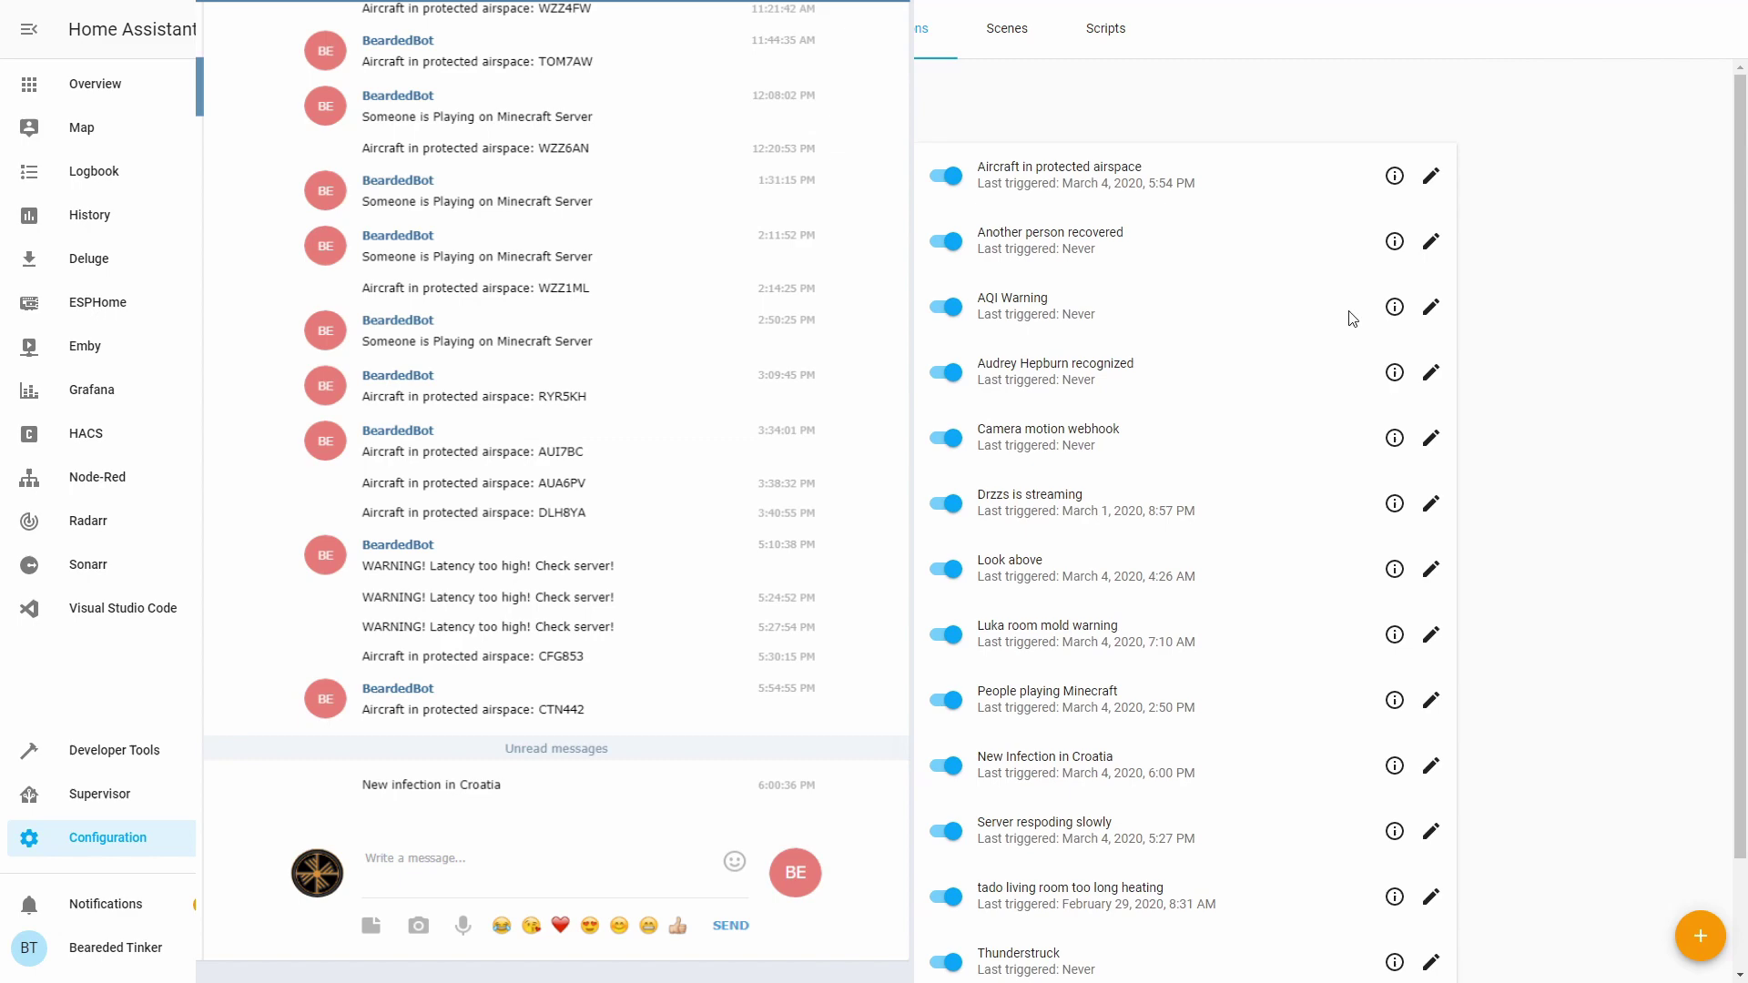
click(1395, 241)
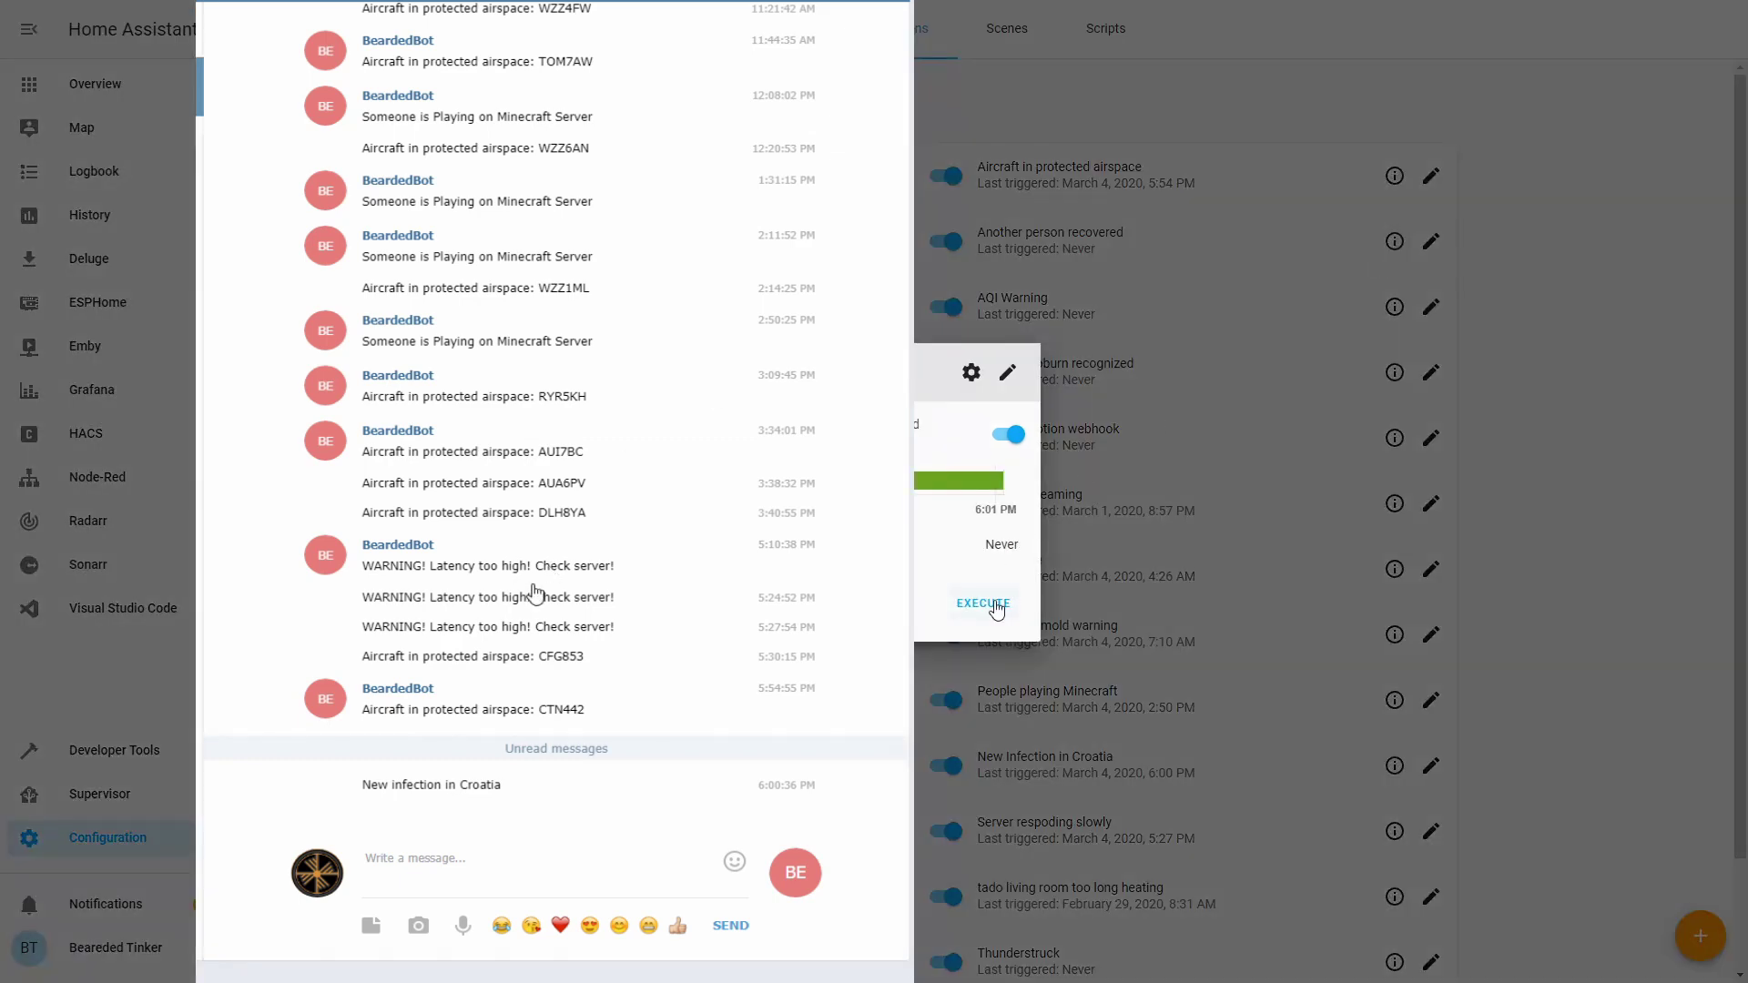
click(983, 604)
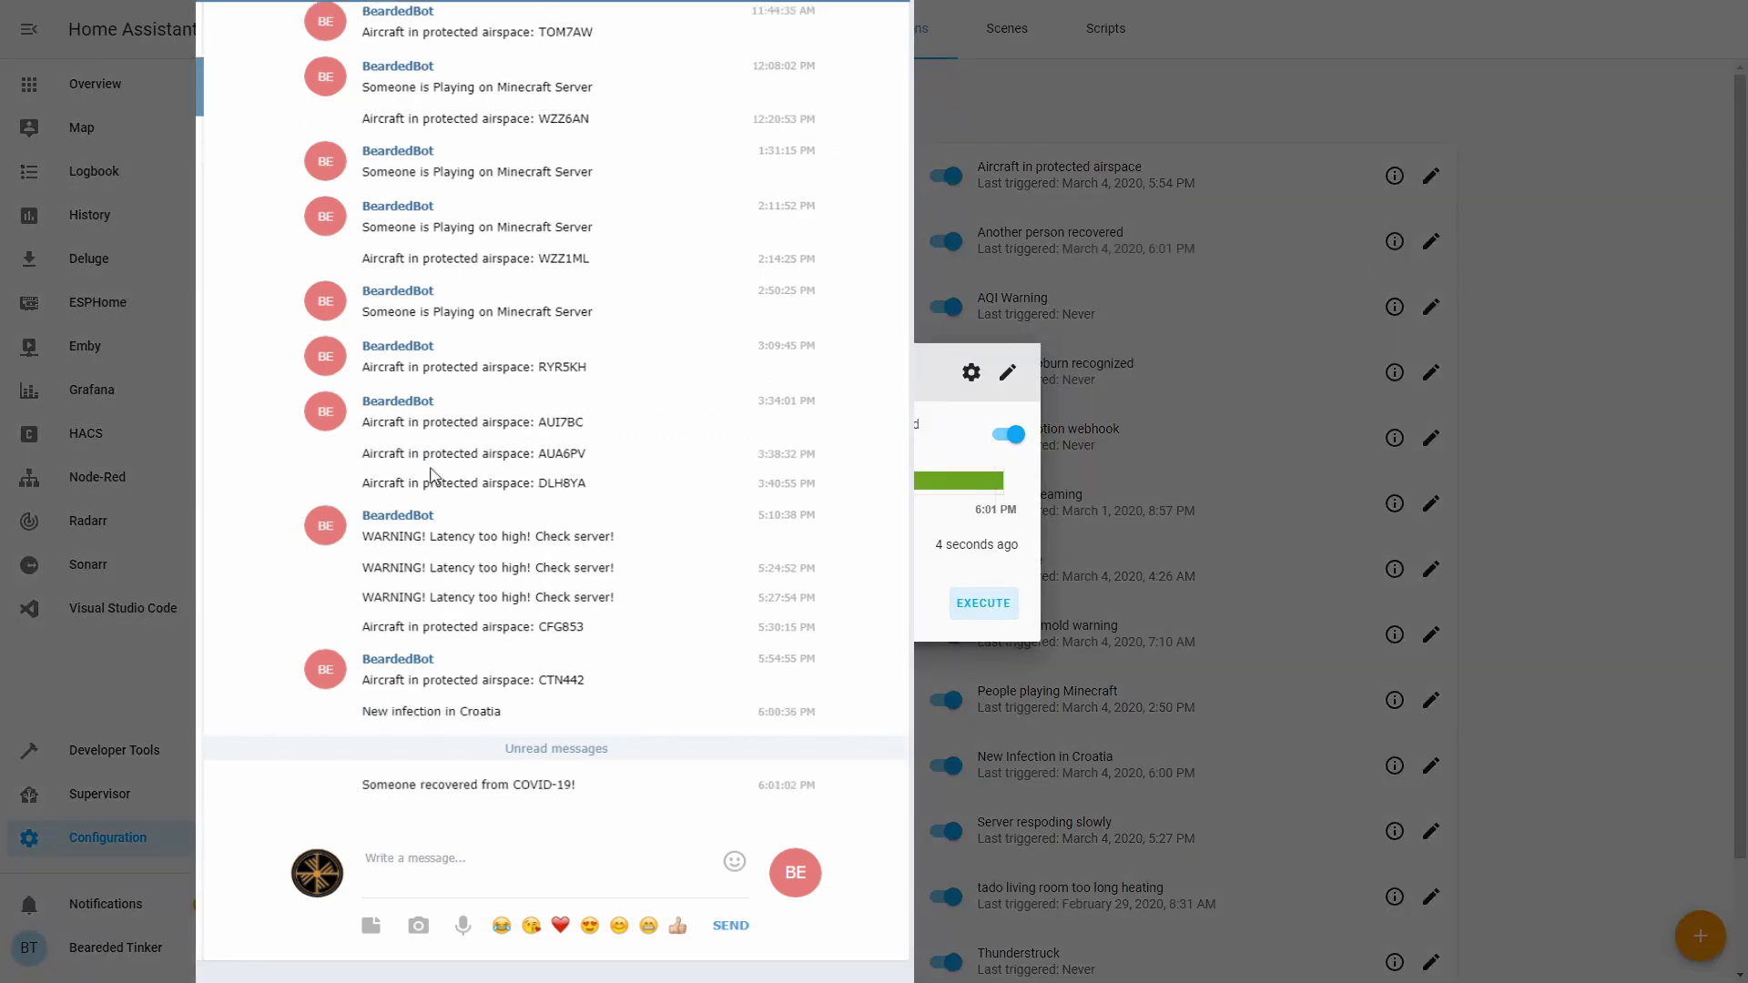